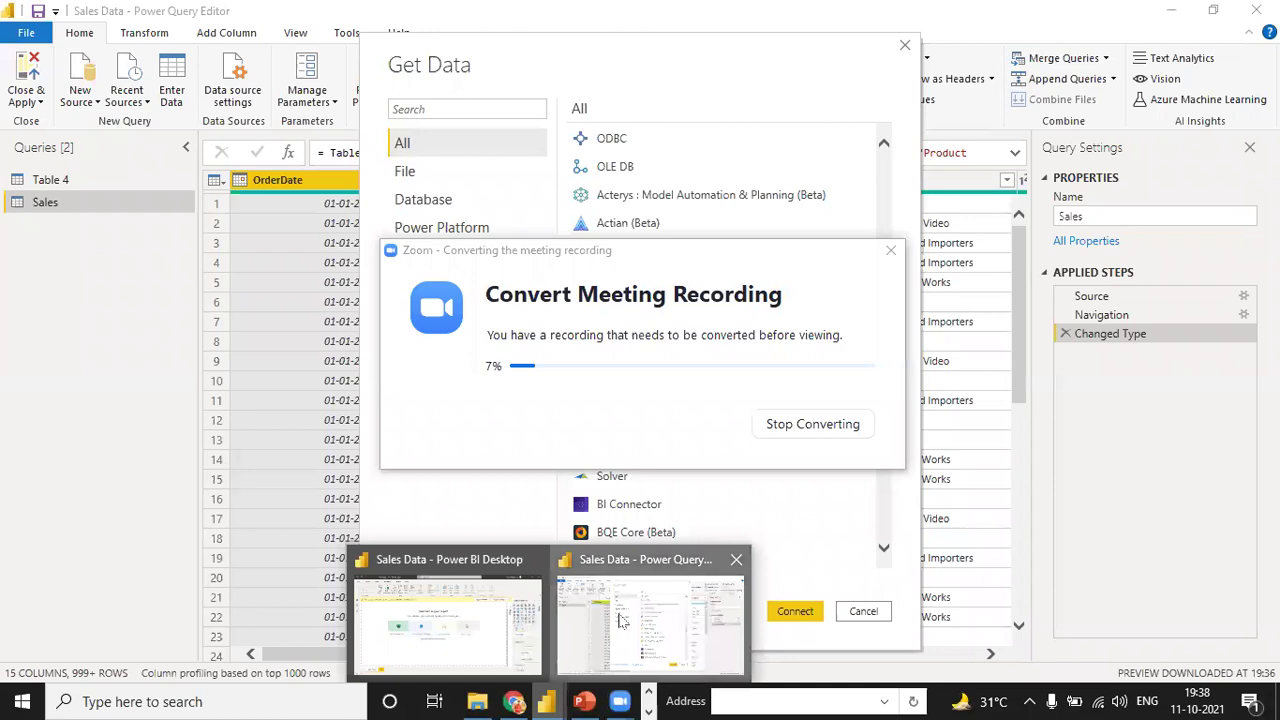
# Step: Browse the available data source connectors in Get Data, highlight Folder, and close the dialog without connecting
pyautogui.click(620, 620)
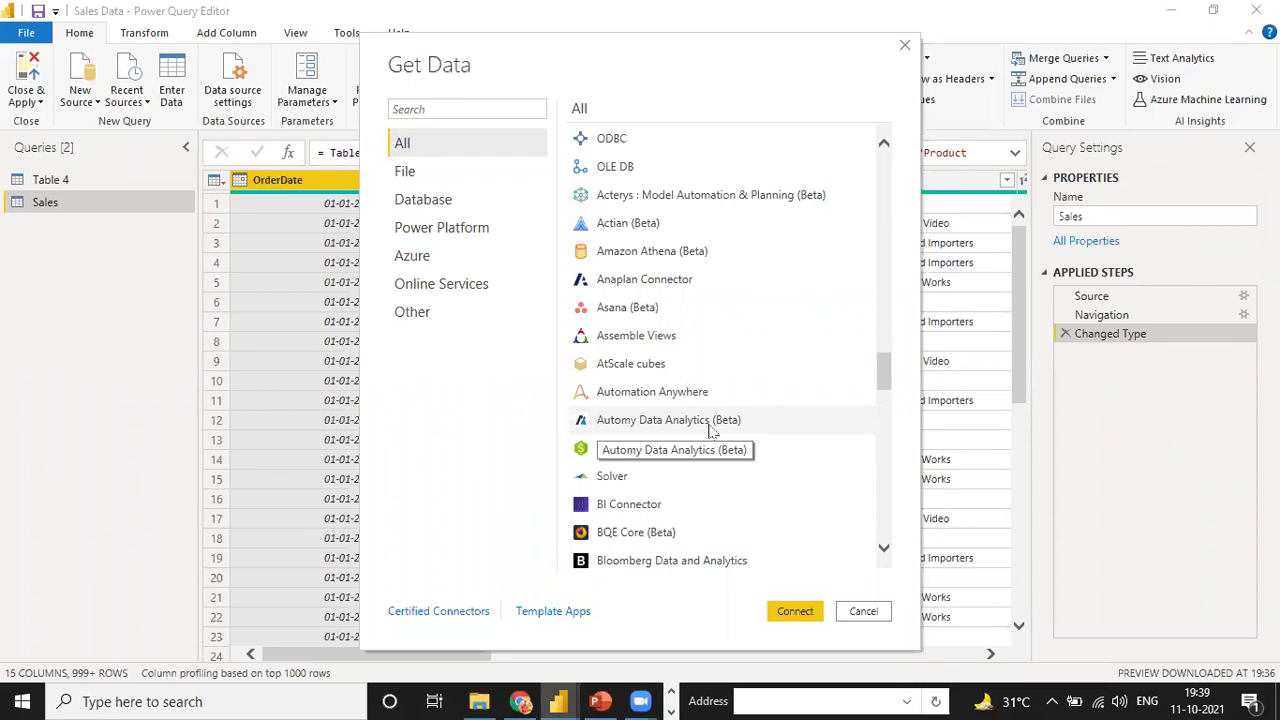
pyautogui.moveTo(885, 372); pyautogui.dragTo(885, 408)
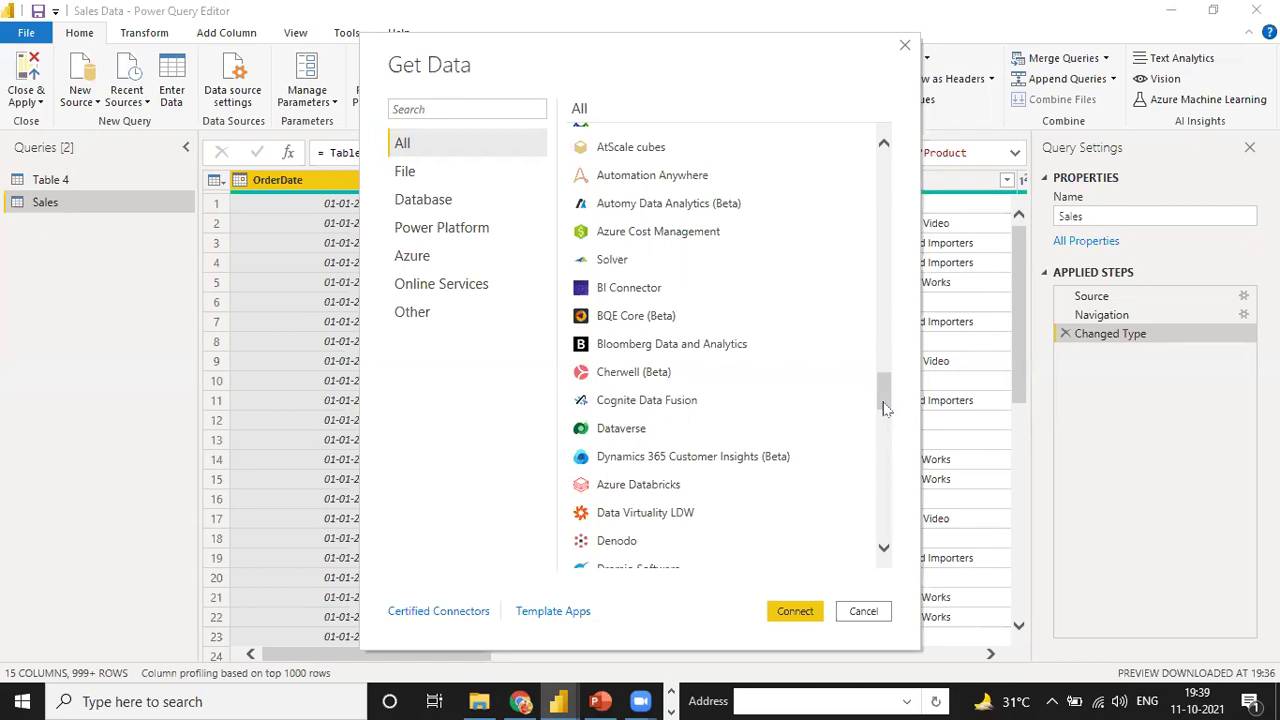
pyautogui.moveTo(884, 388); pyautogui.dragTo(886, 150)
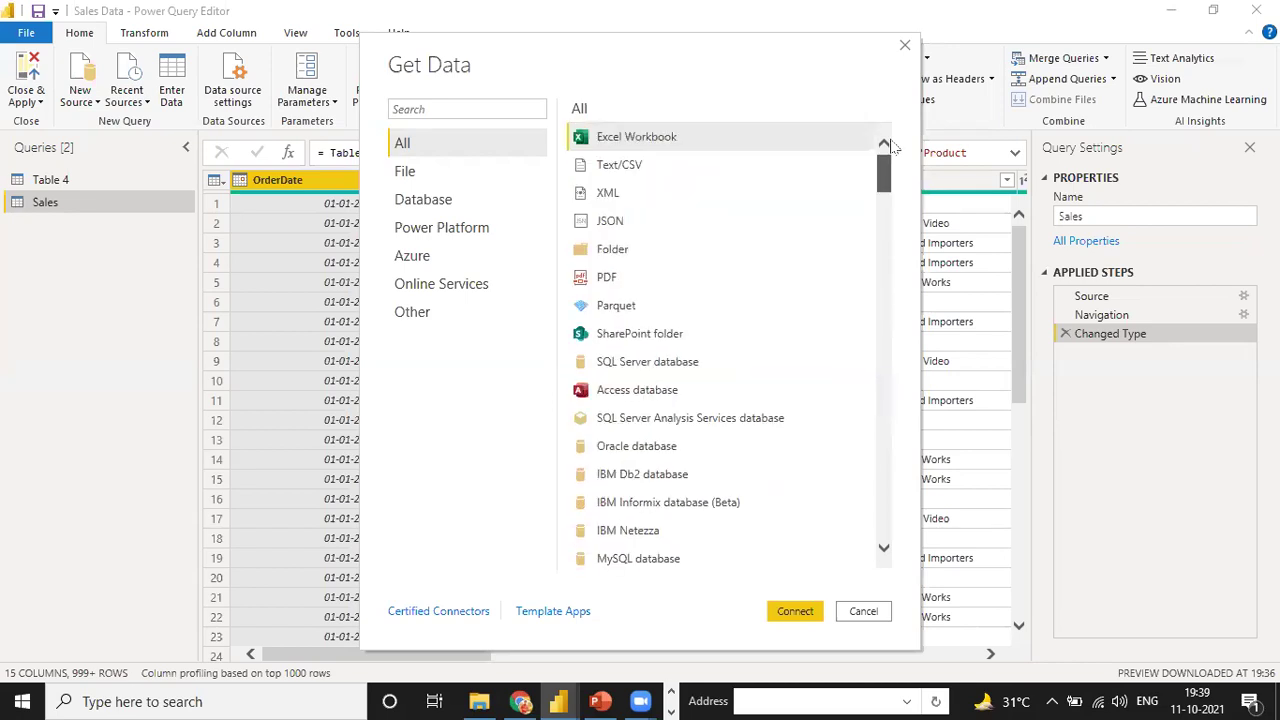
pyautogui.click(672, 251)
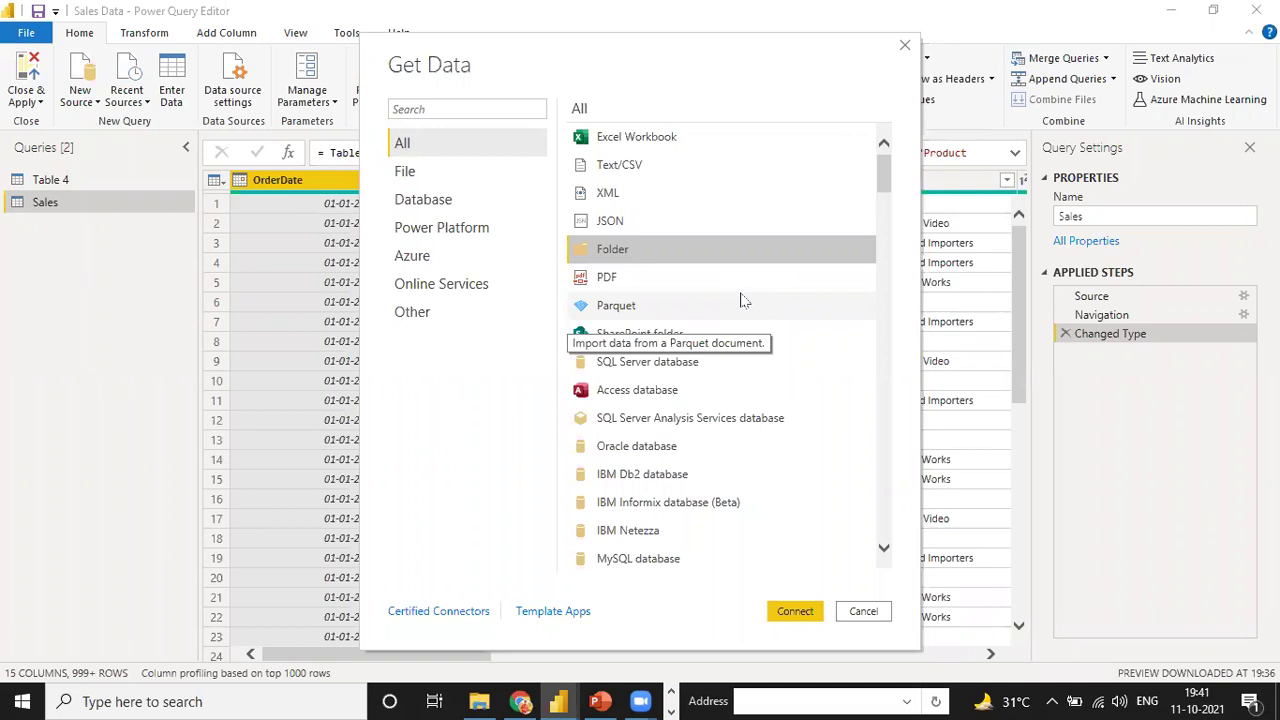
pyautogui.click(906, 45)
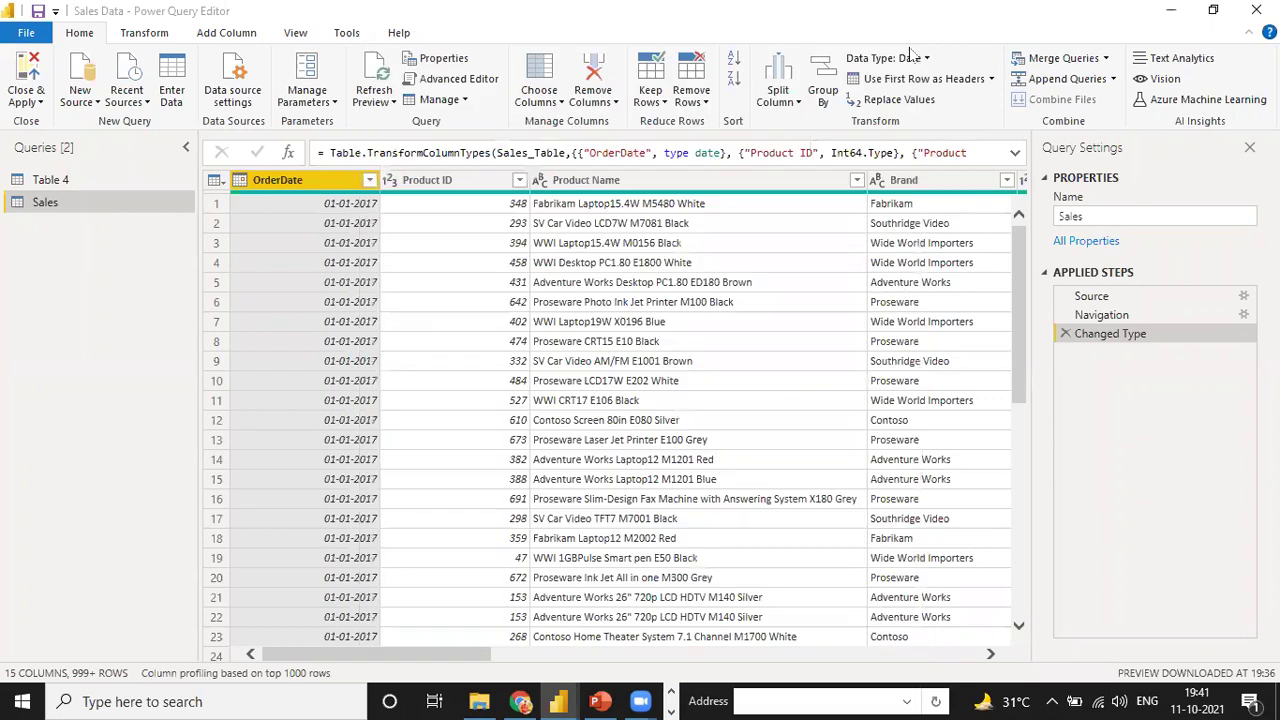
# Step: Review the Table 4 and Sales queries and rename the Table 4 query to Population
pyautogui.click(107, 180)
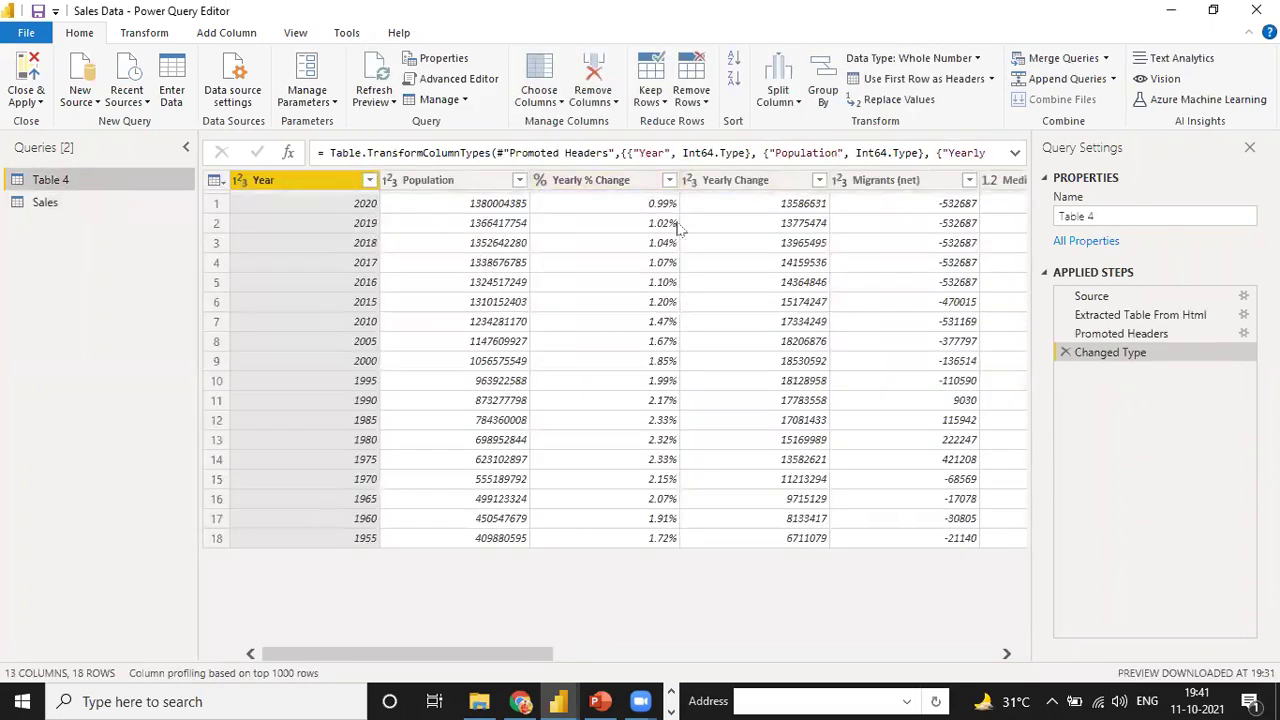
pyautogui.click(123, 208)
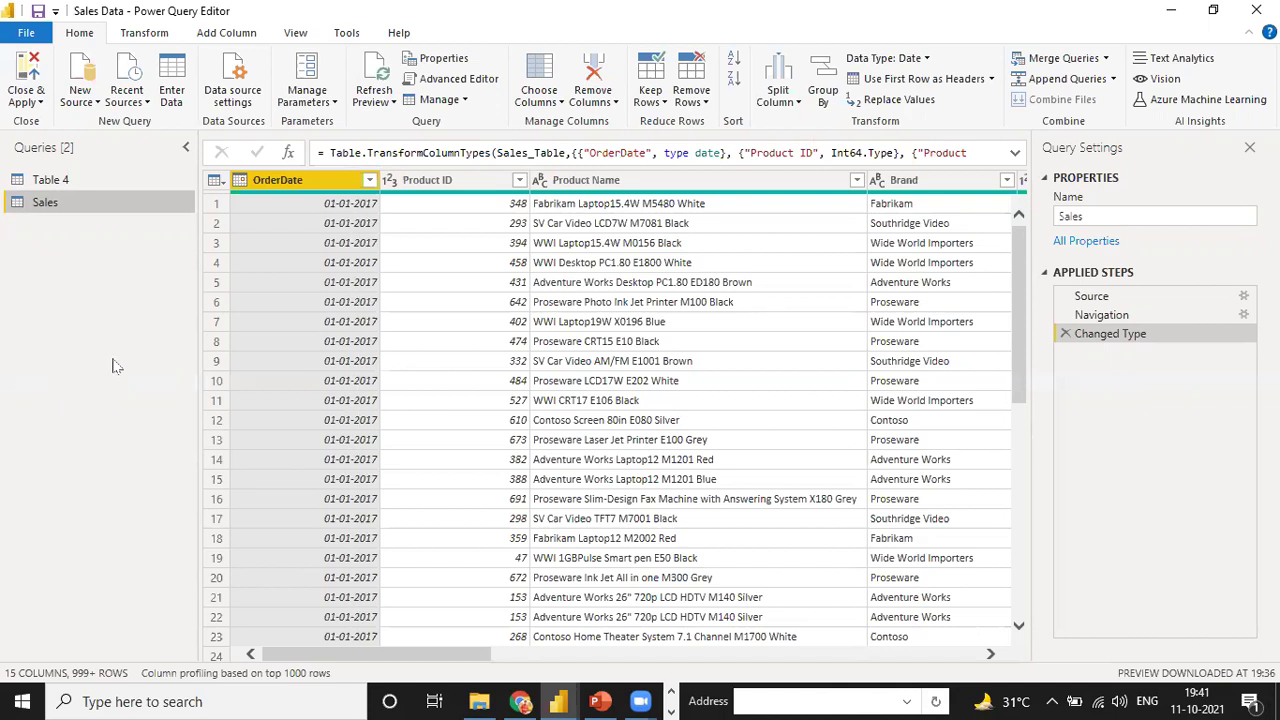
pyautogui.click(101, 188)
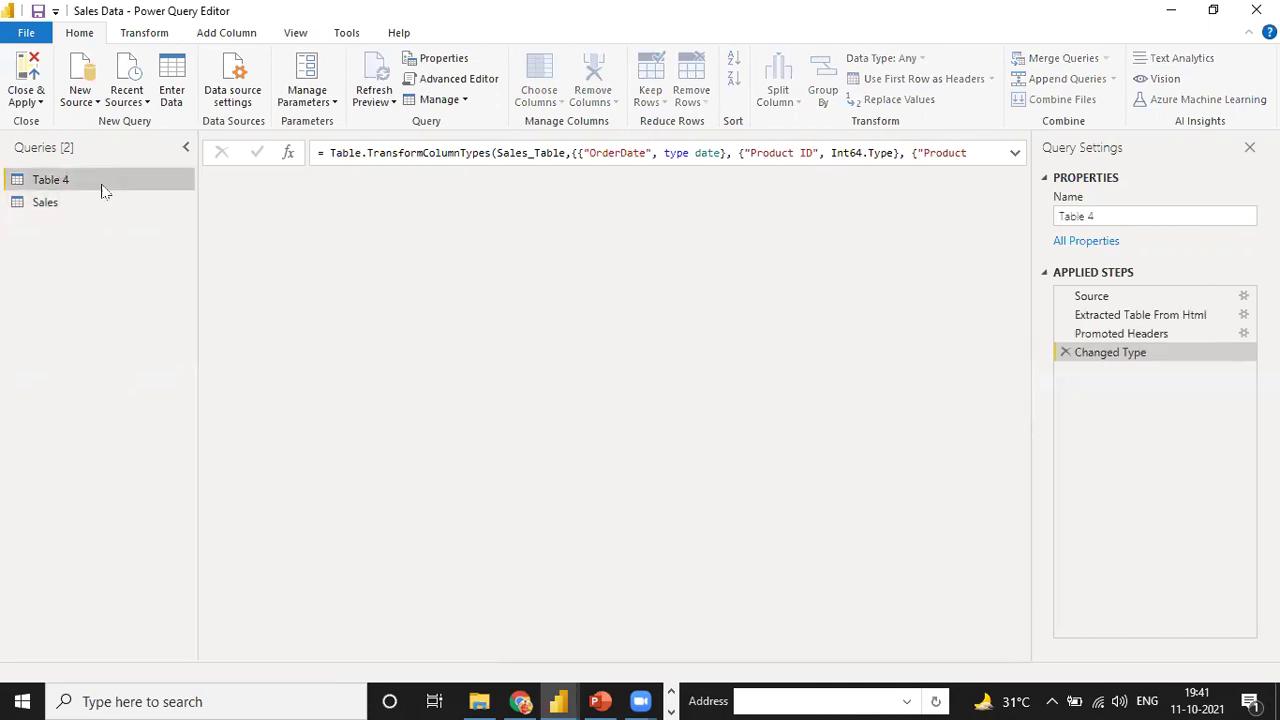
pyautogui.doubleClick(101, 183)
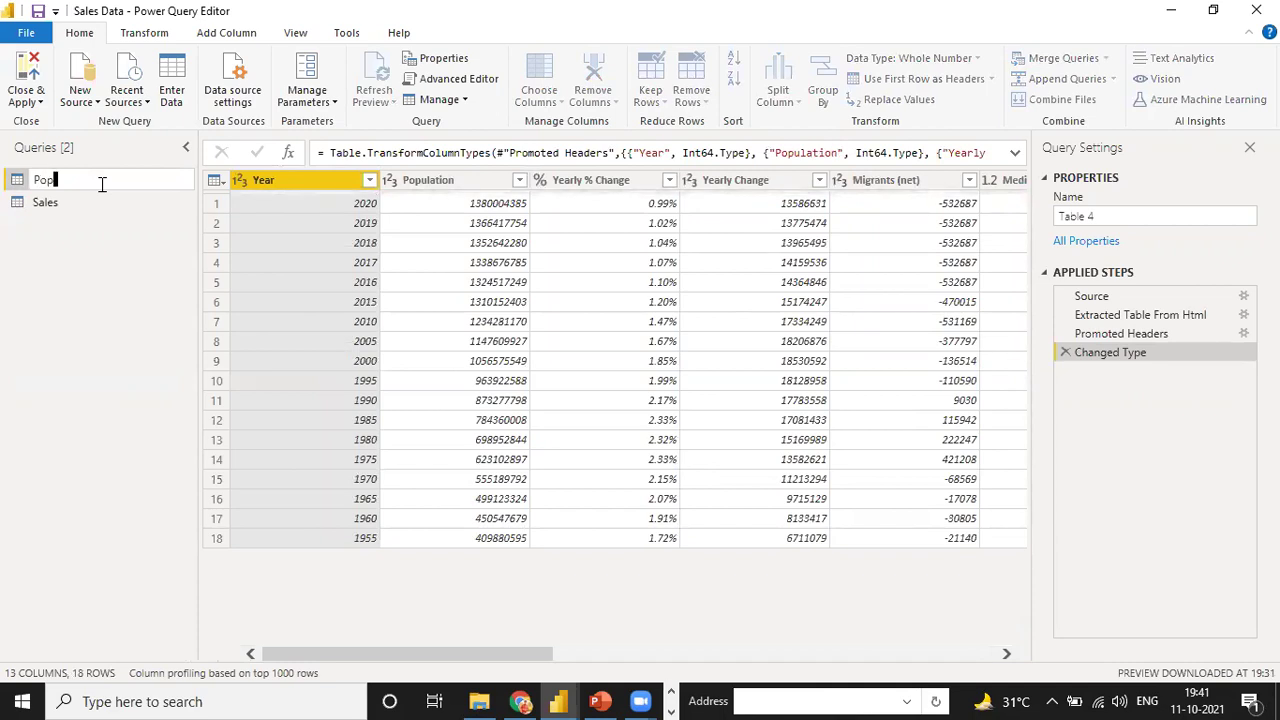
pyautogui.write('ion')
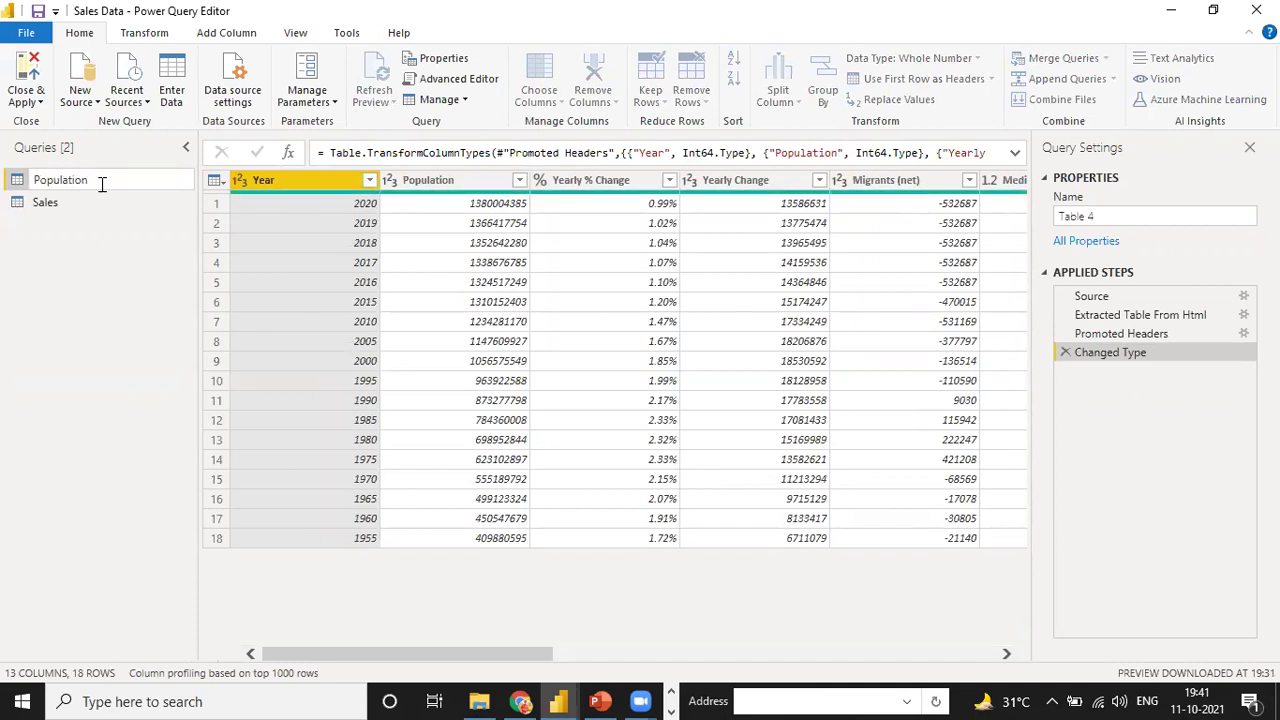
pyautogui.press('Return')
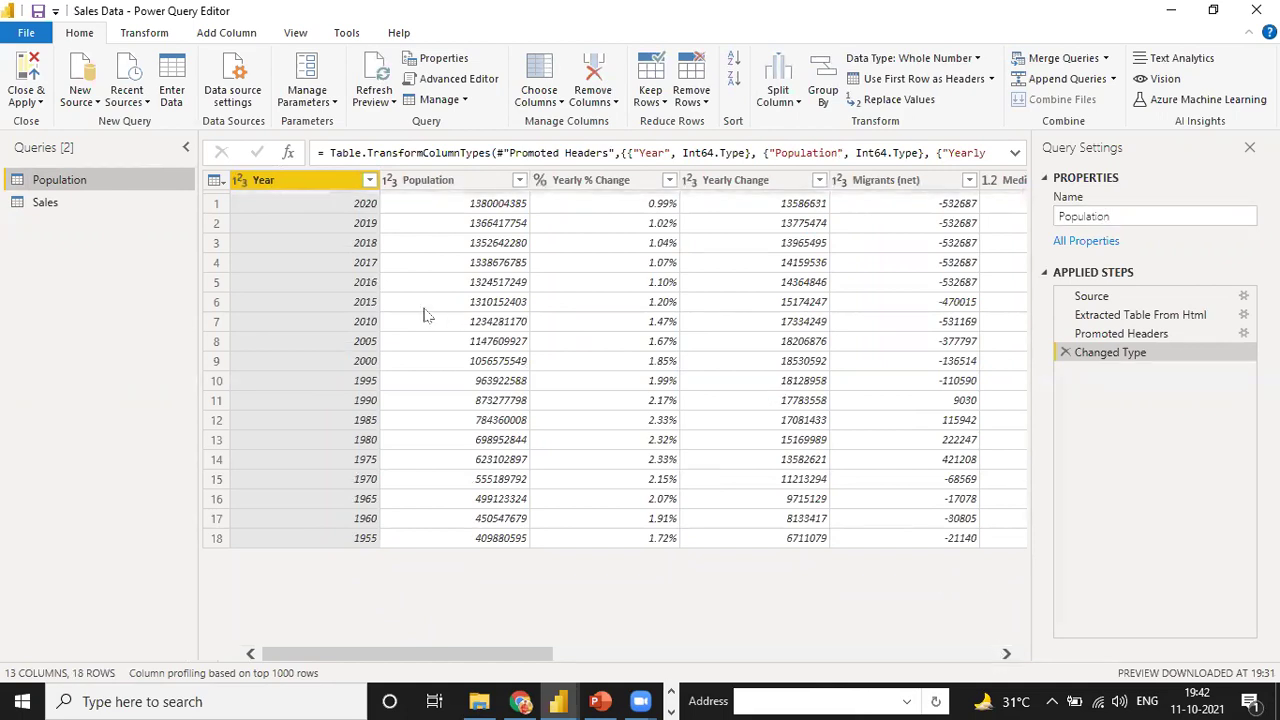
# Step: Change the Year column's data type to Date in the Population query, replacing the current type conversion
pyautogui.click(270, 190)
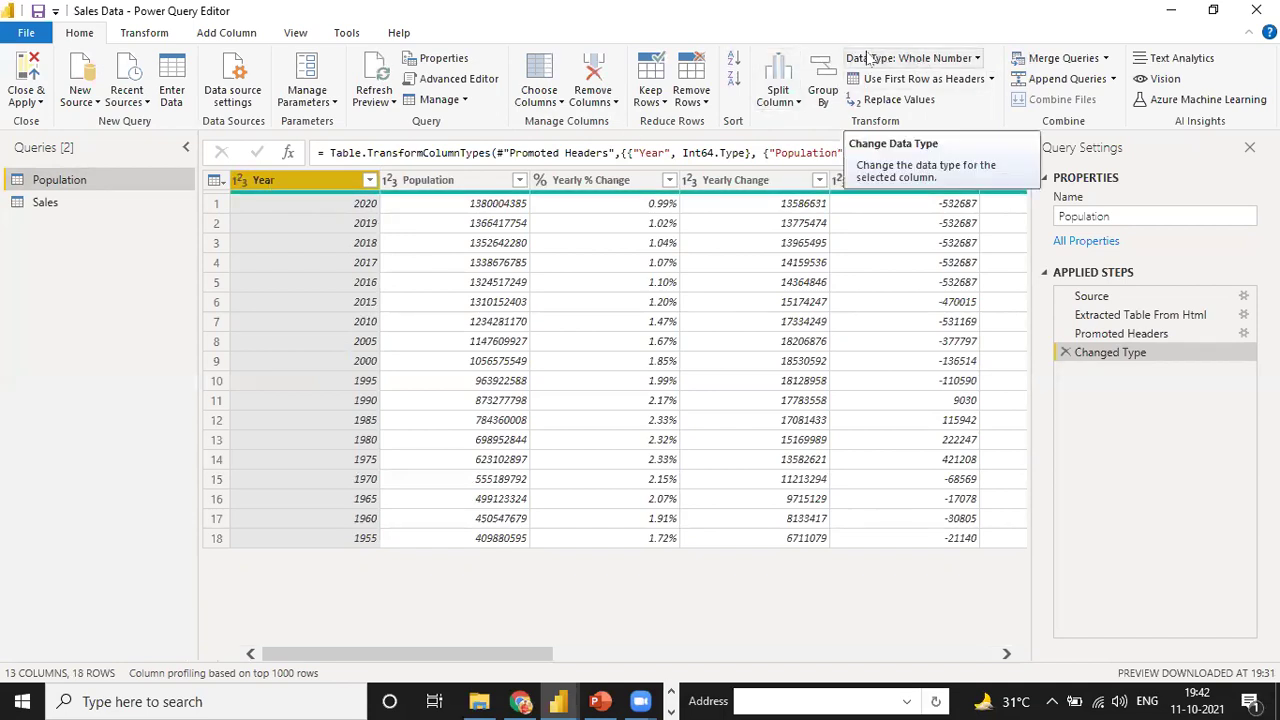
pyautogui.click(239, 182)
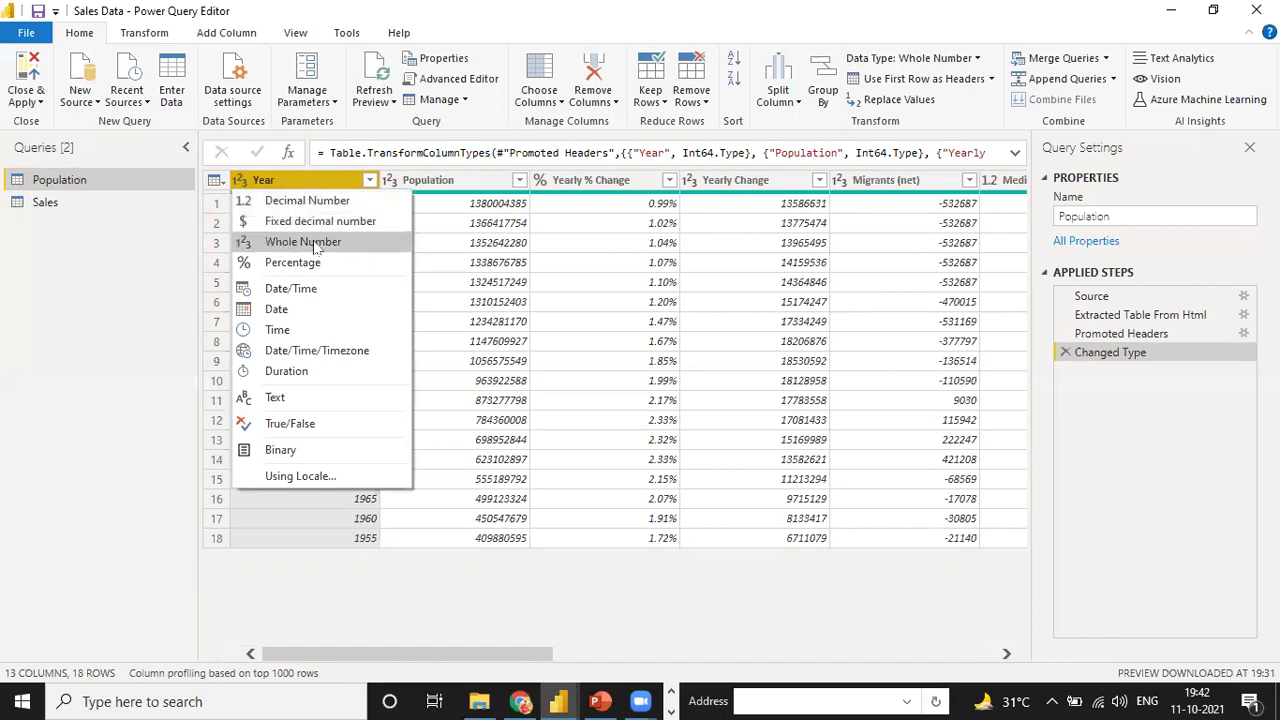
pyautogui.click(280, 311)
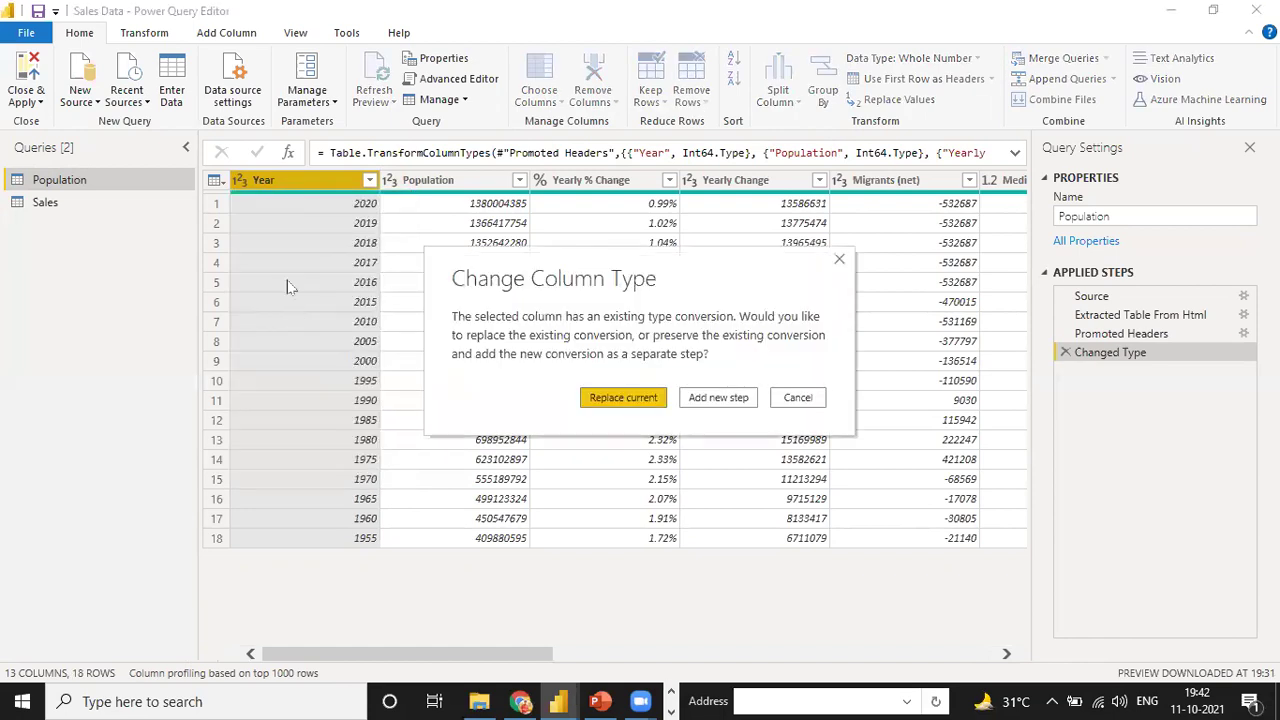
pyautogui.click(612, 398)
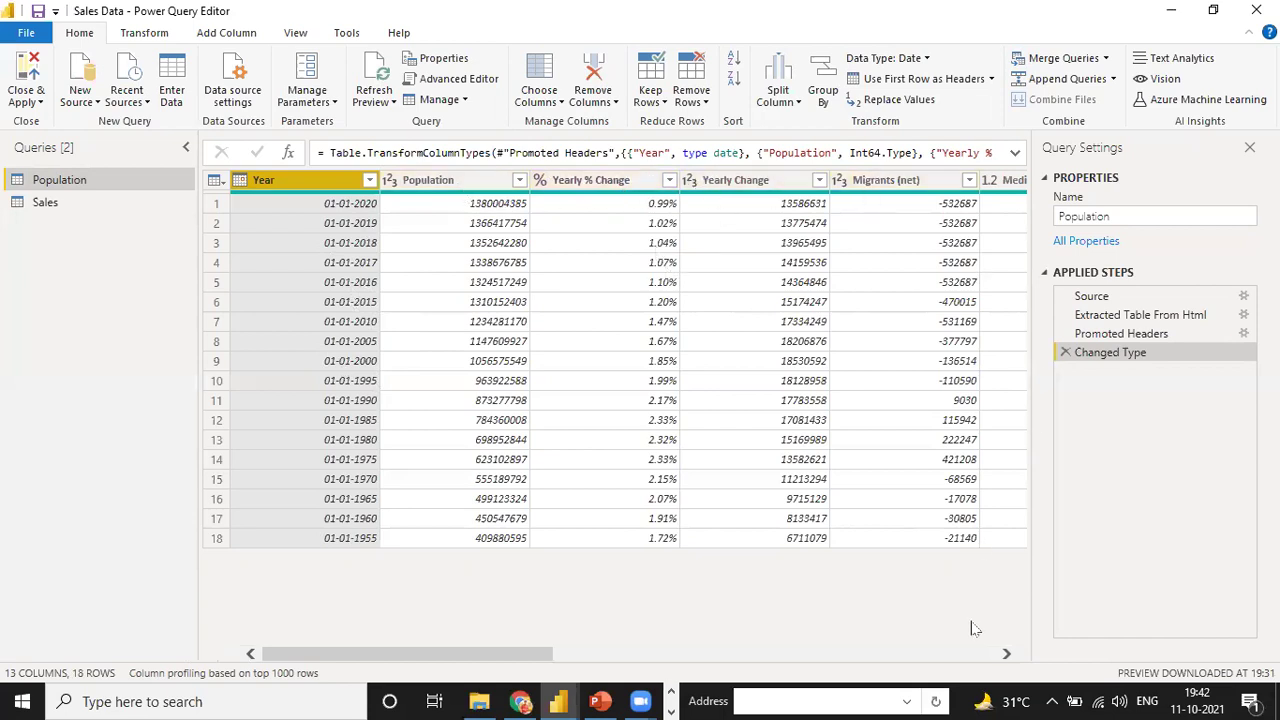
# Step: Try removing the Migrants (net) column from the Population query and delete the resulting applied step
pyautogui.click(1006, 654)
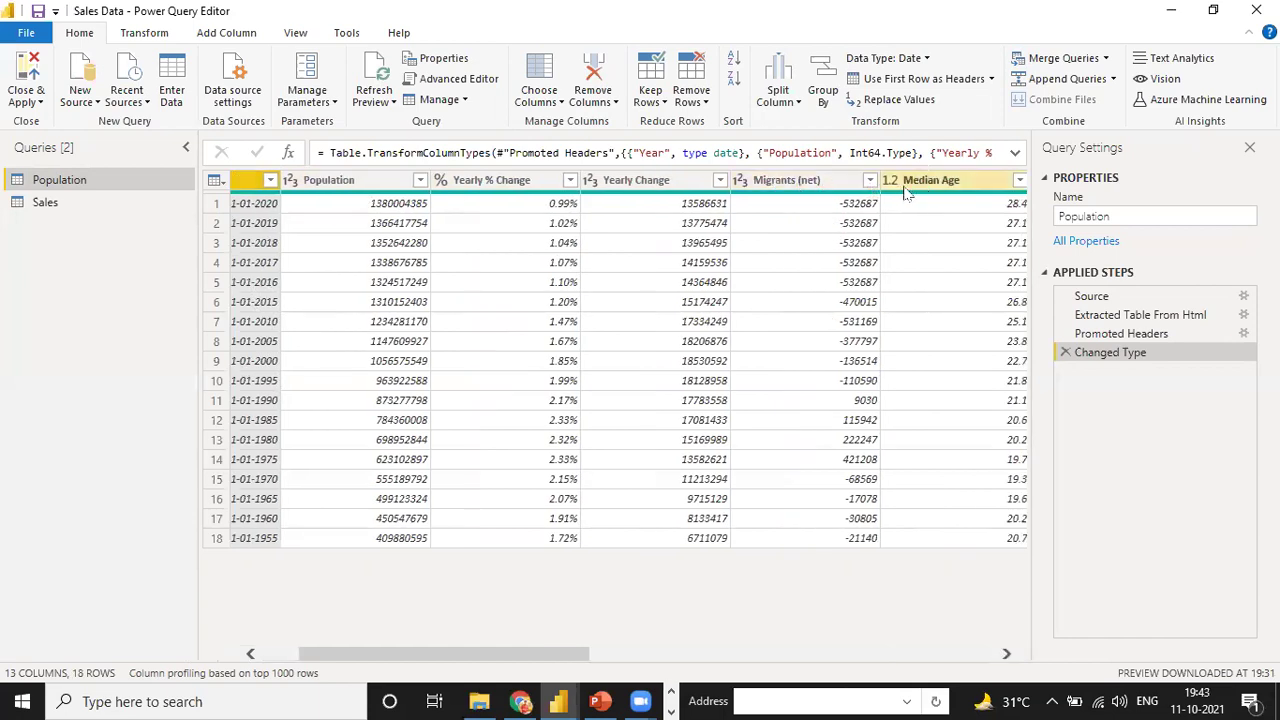
pyautogui.click(835, 187)
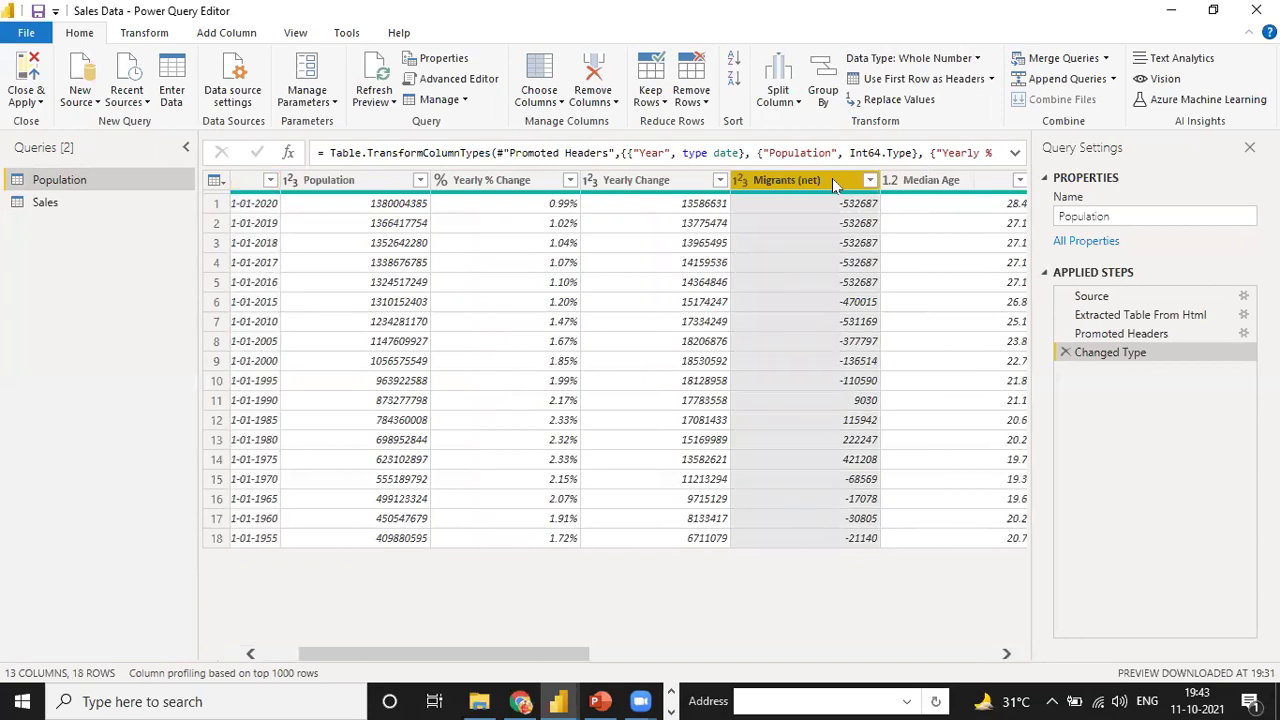
pyautogui.click(593, 98)
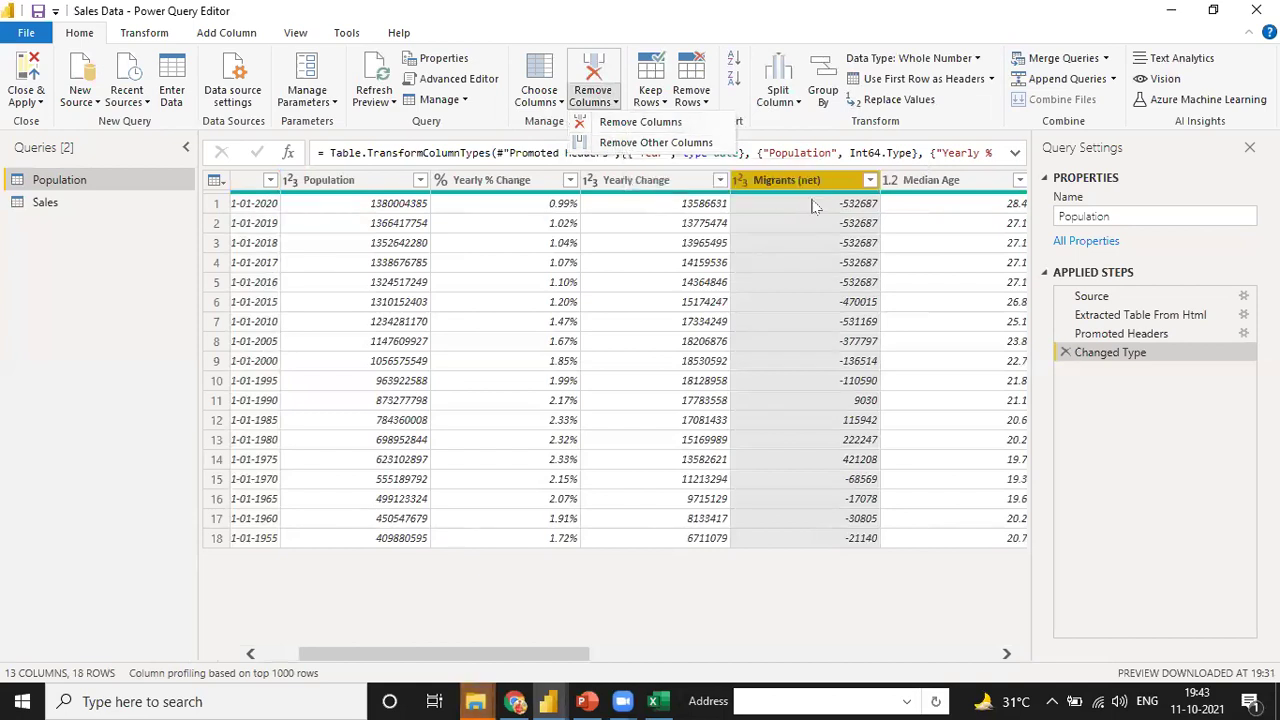
pyautogui.click(632, 123)
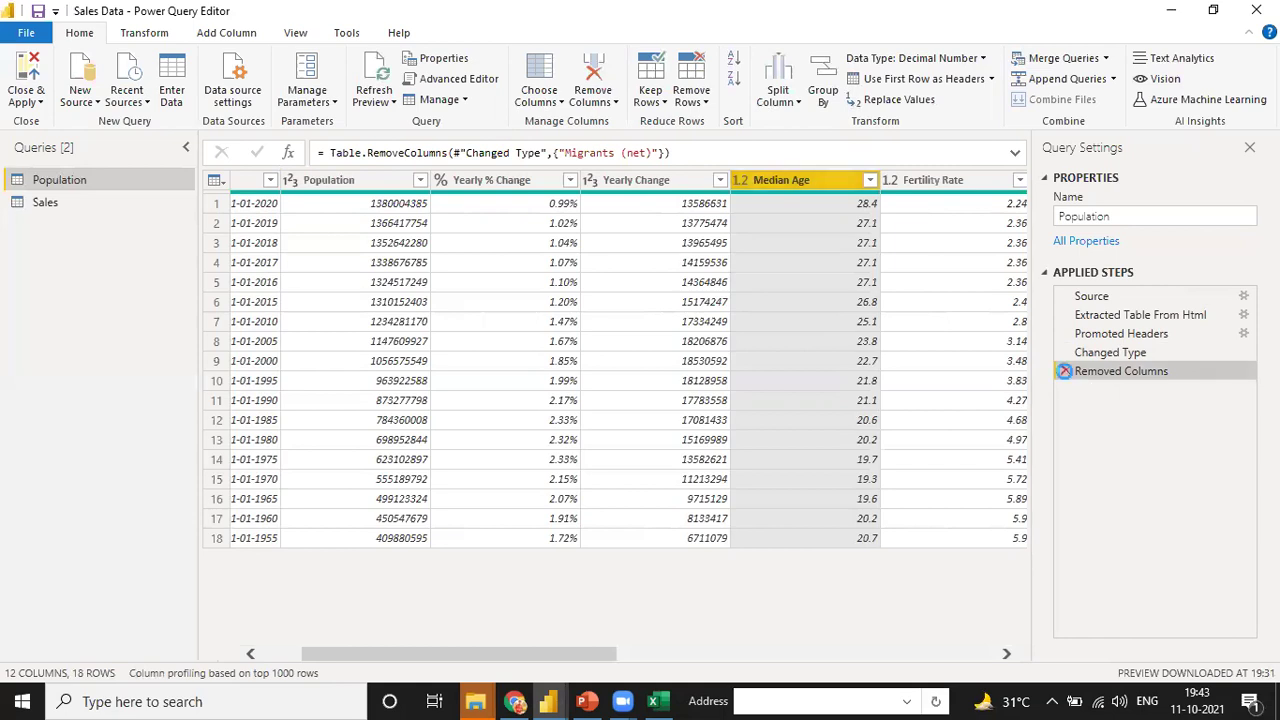
pyautogui.click(1065, 371)
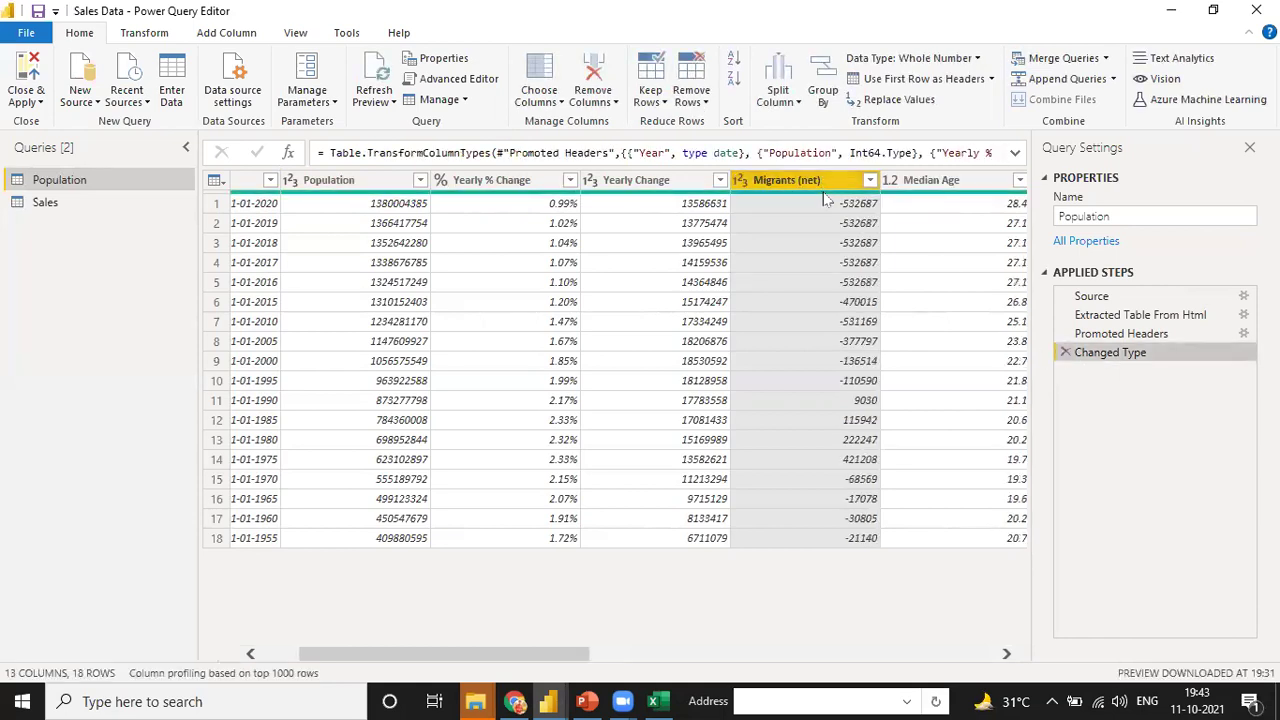
# Step: Try removing all columns other than Migrants (net) and delete that applied step
pyautogui.moveTo(827, 199)
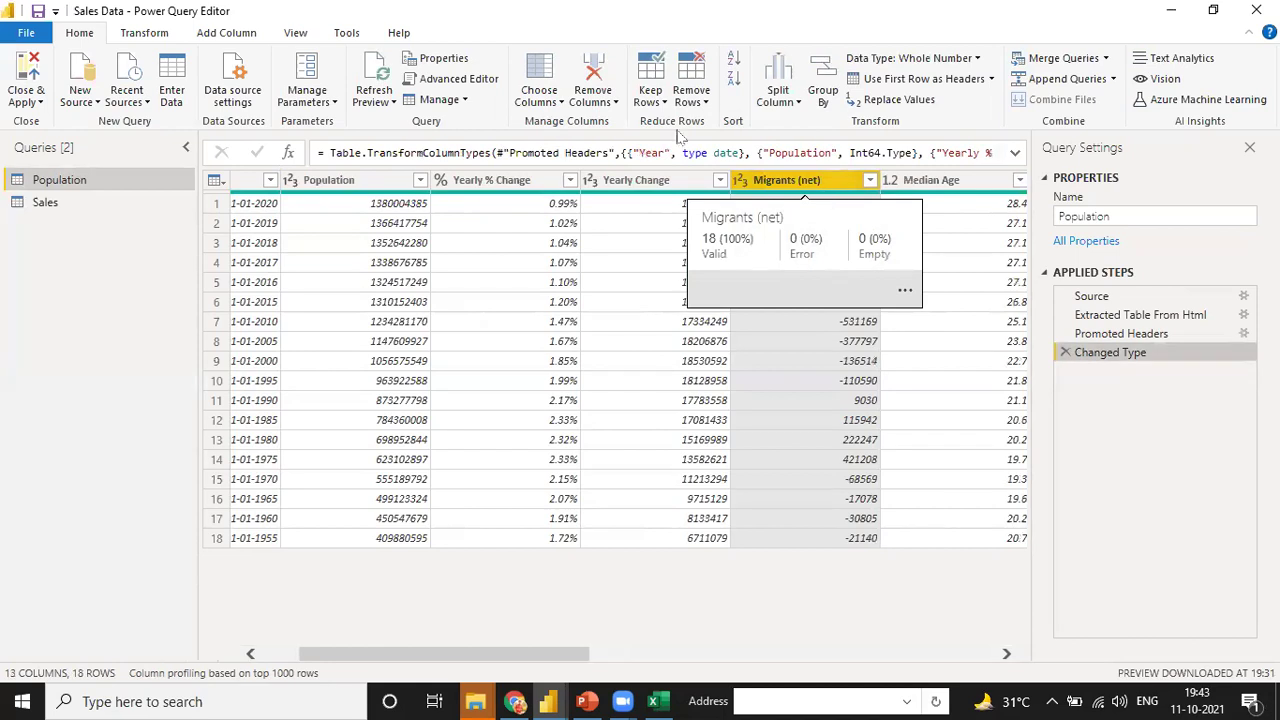
pyautogui.click(607, 103)
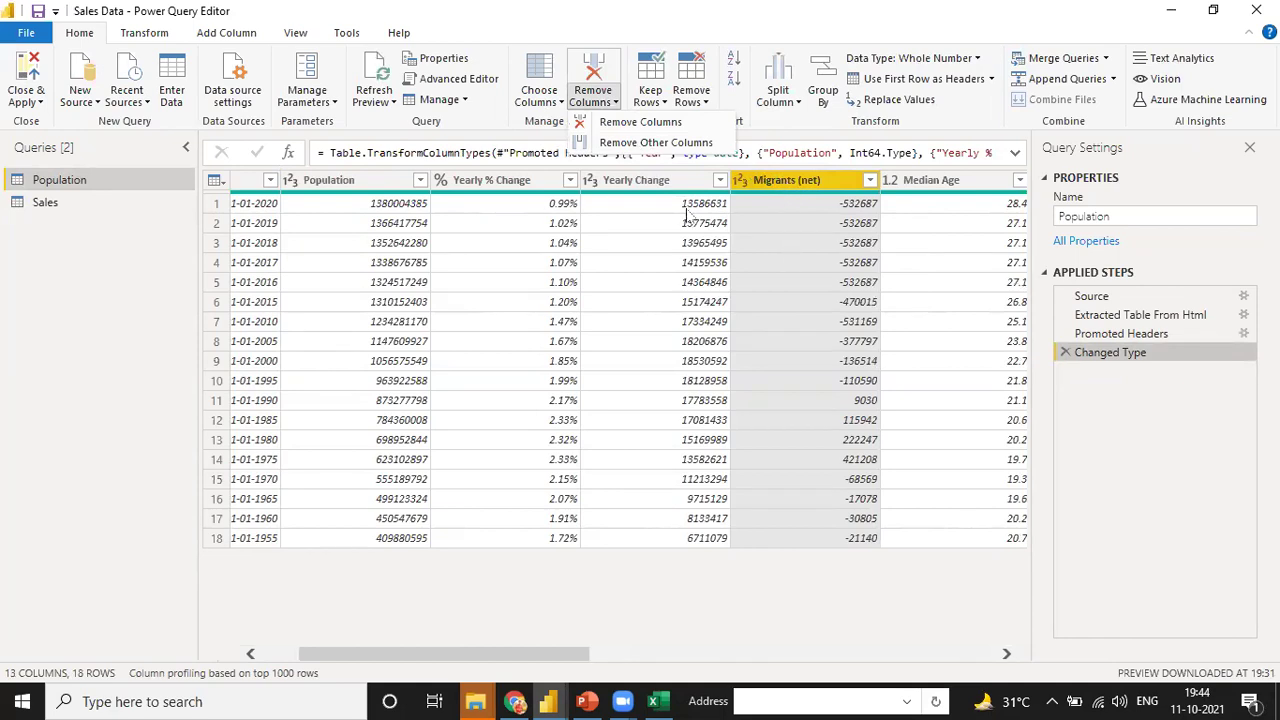
pyautogui.click(656, 143)
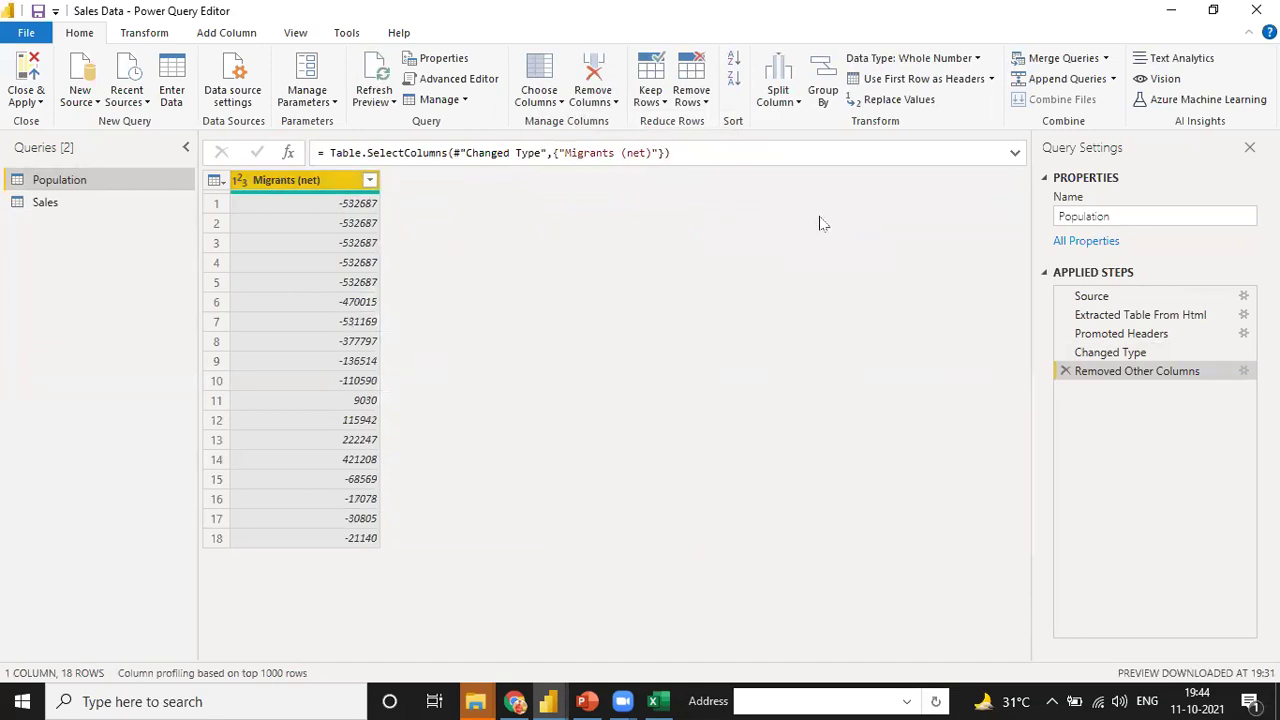
pyautogui.click(1065, 371)
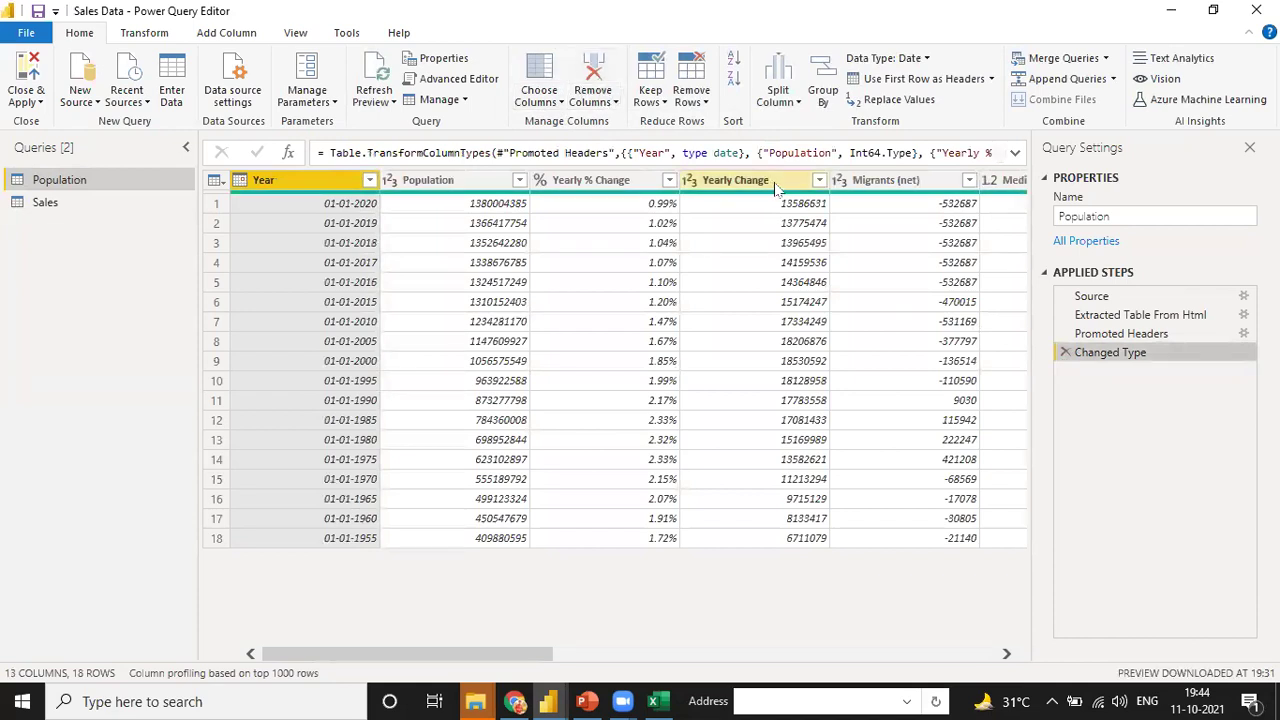
# Step: Review the column operations available for Migrants (net) and remove this column from the Population query
pyautogui.click(891, 184)
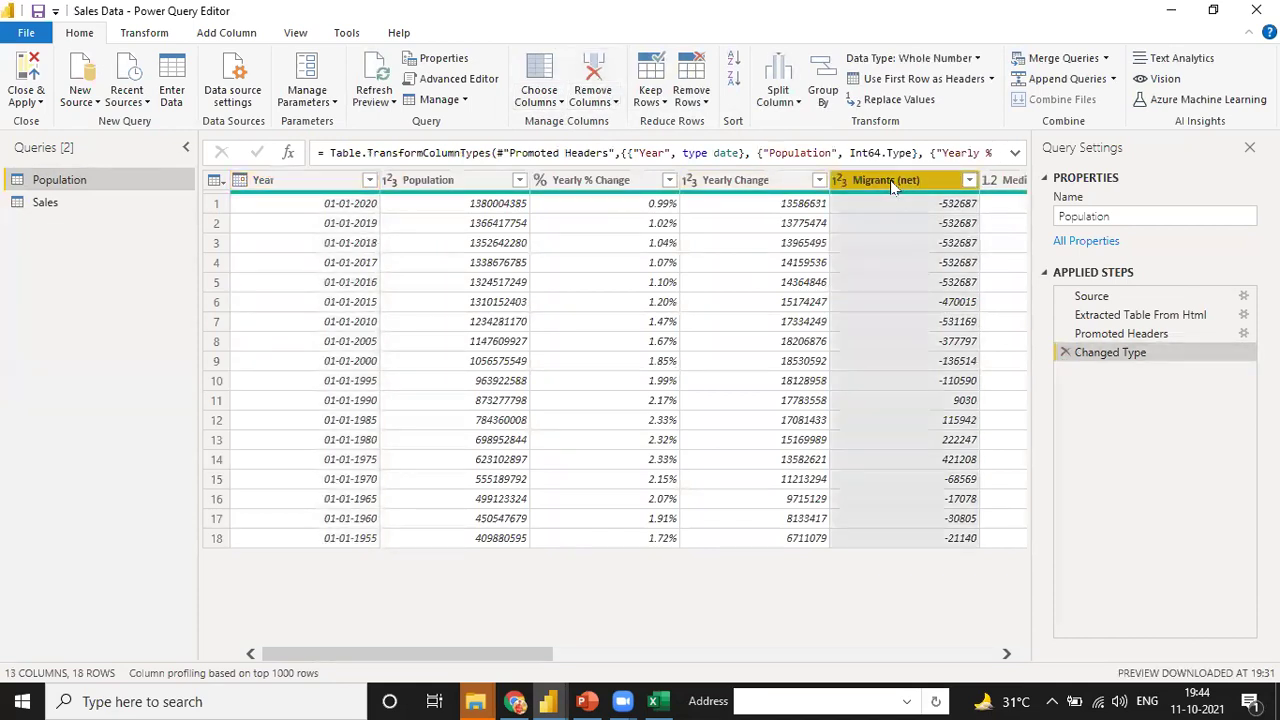
pyautogui.rightClick(893, 188)
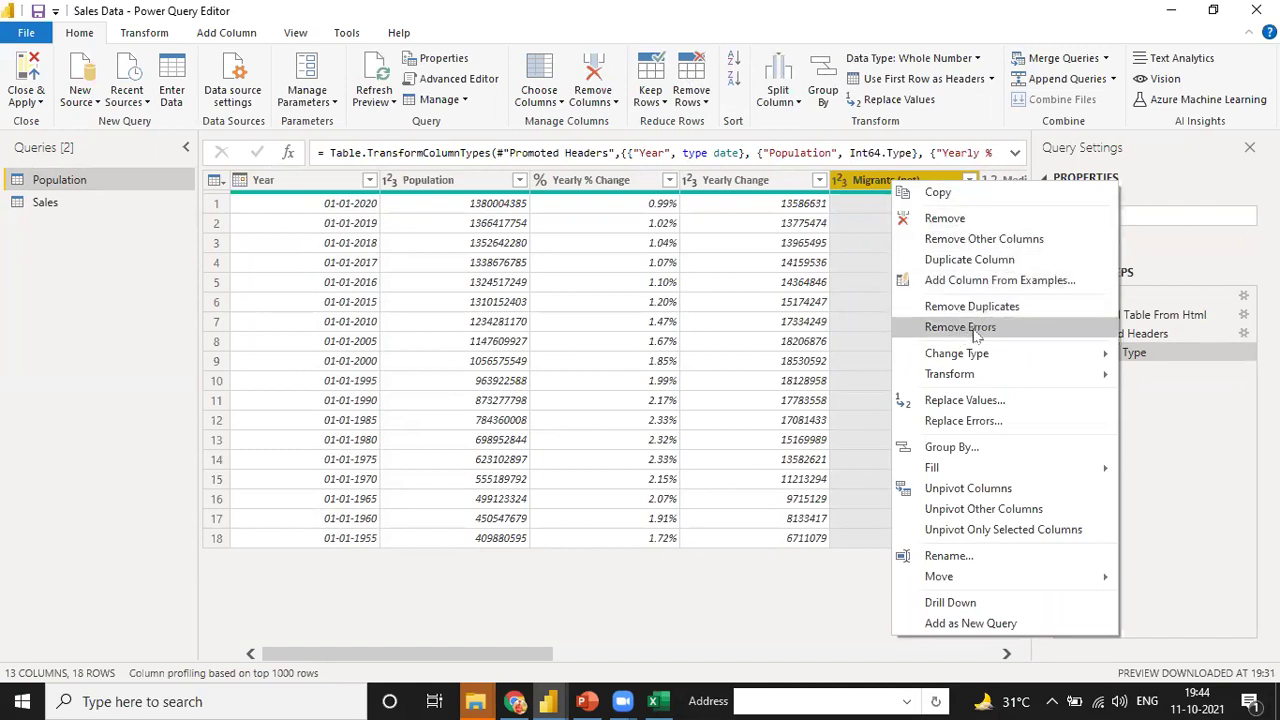
pyautogui.moveTo(1020, 354)
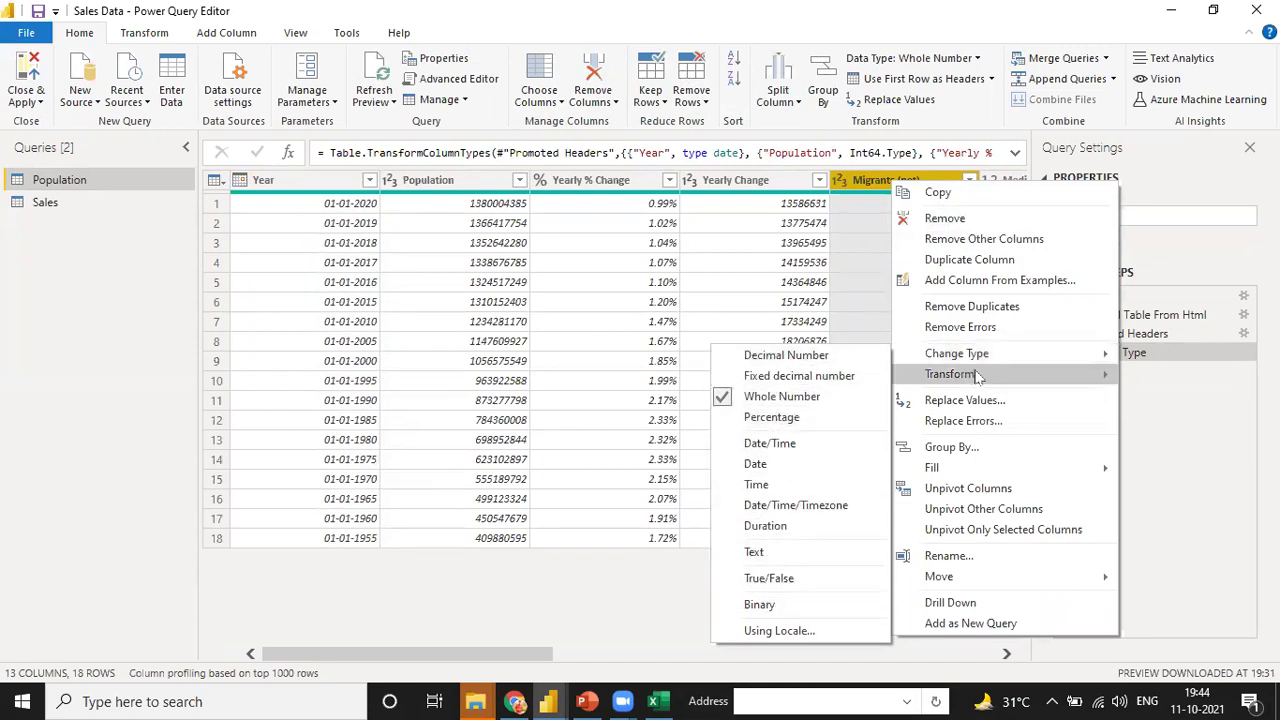
pyautogui.moveTo(977, 377)
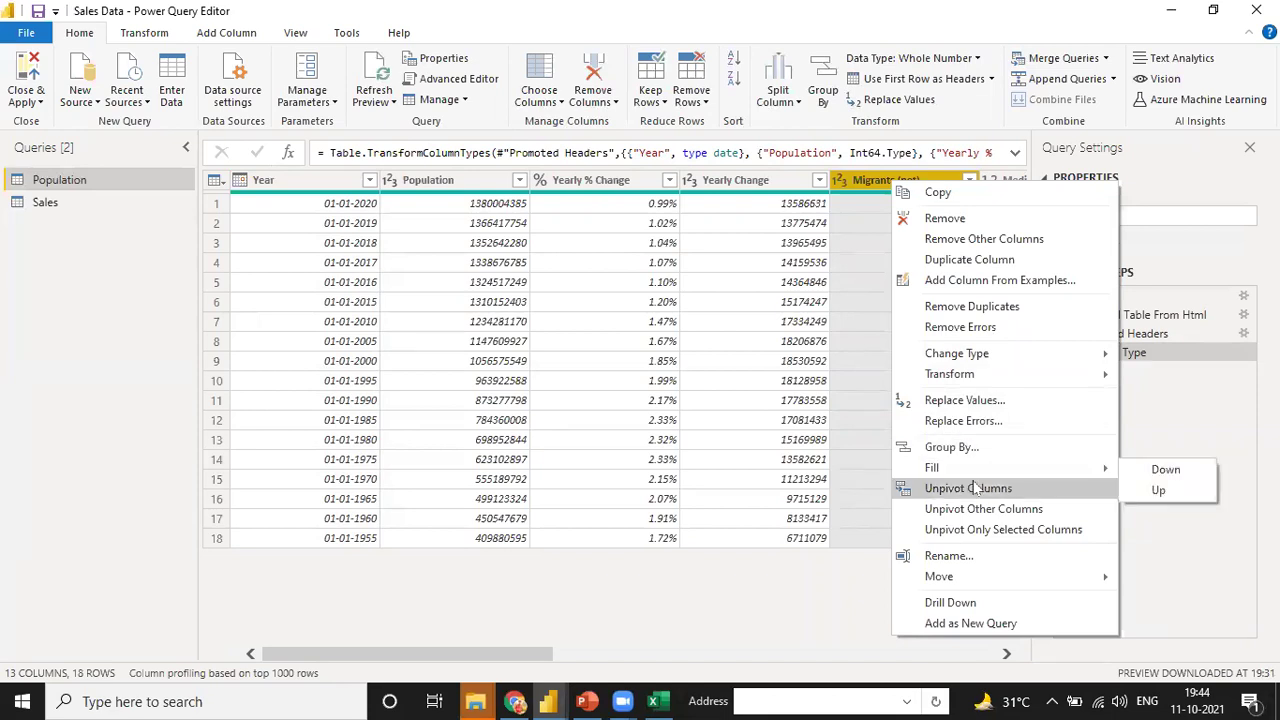
pyautogui.click(880, 611)
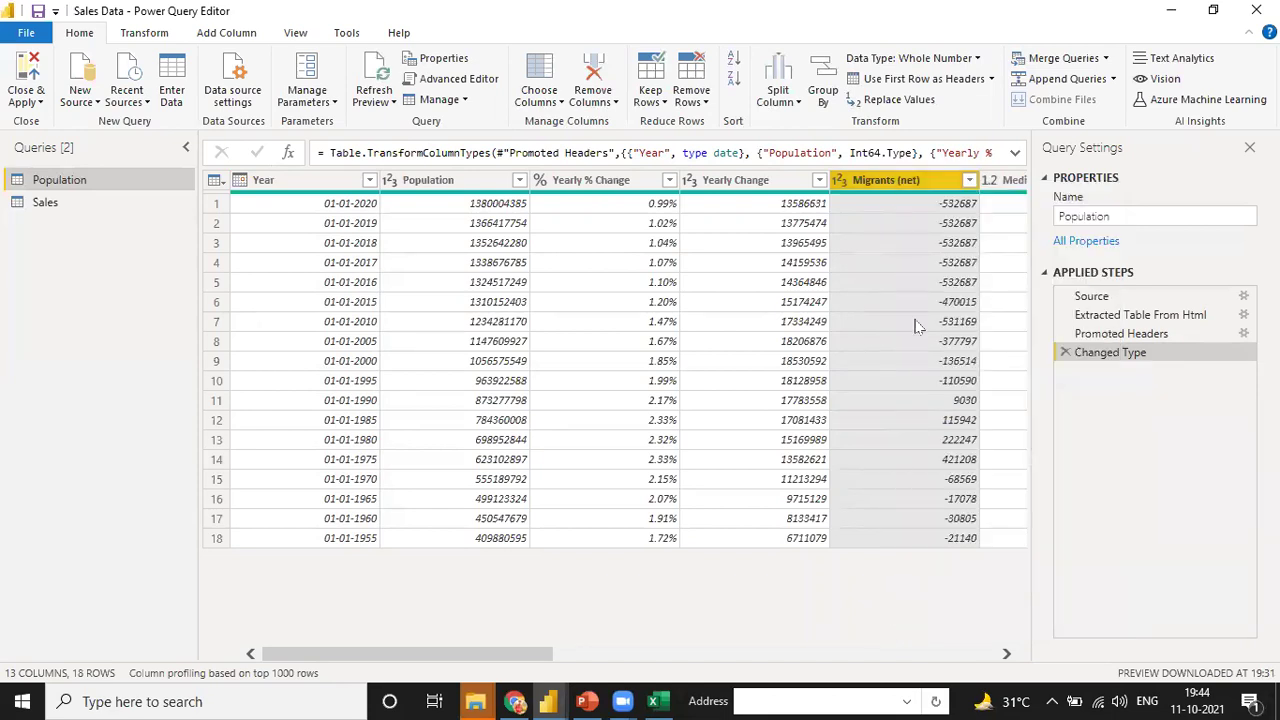
pyautogui.rightClick(907, 192)
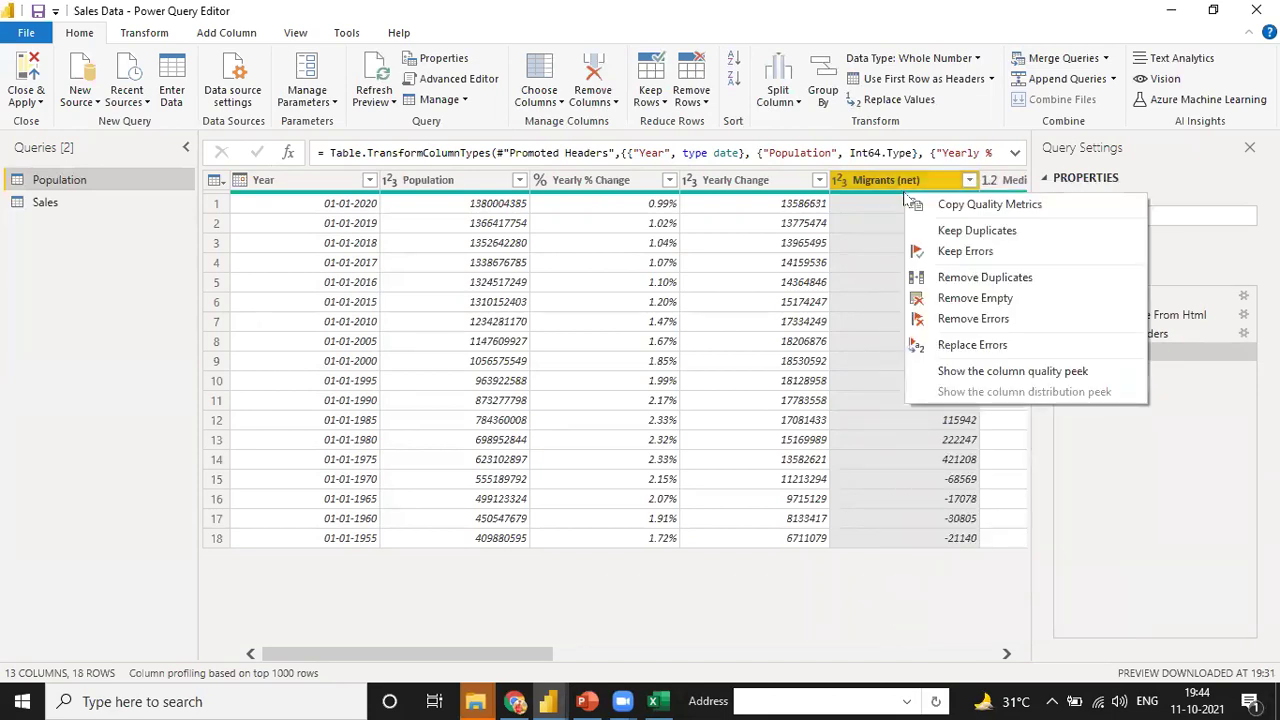
pyautogui.click(900, 190)
pyautogui.rightClick(900, 188)
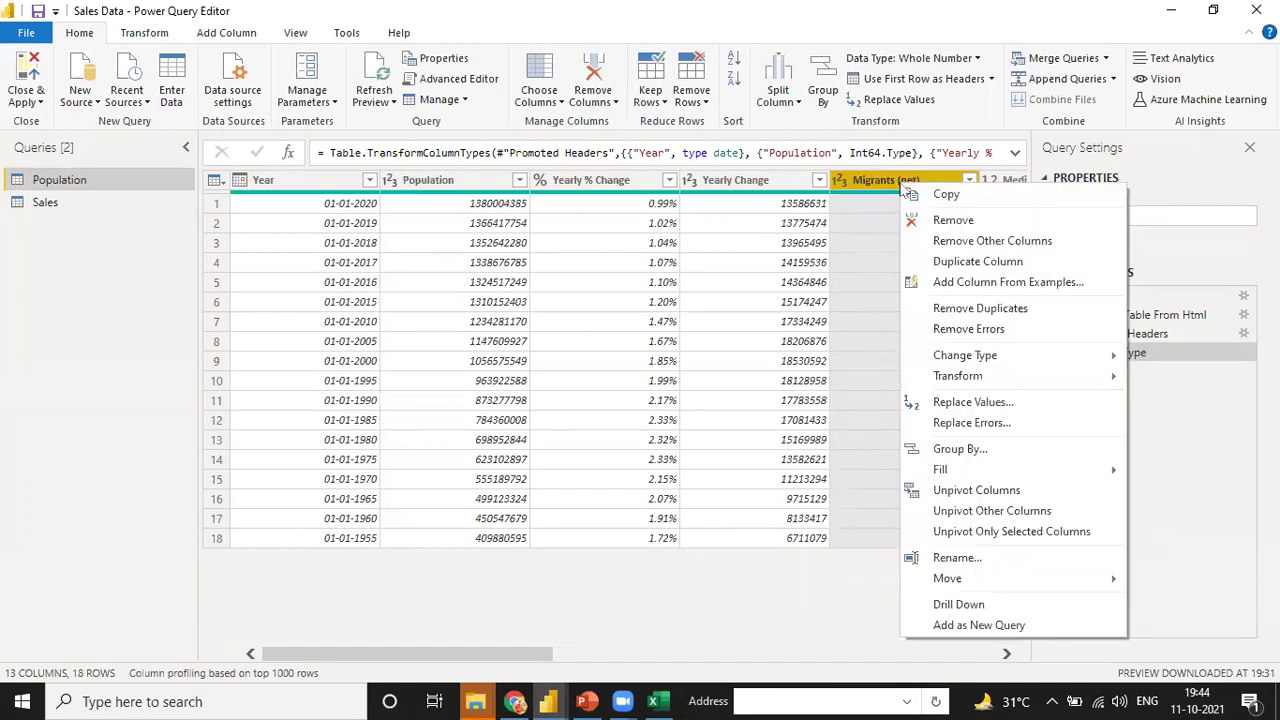
pyautogui.click(932, 222)
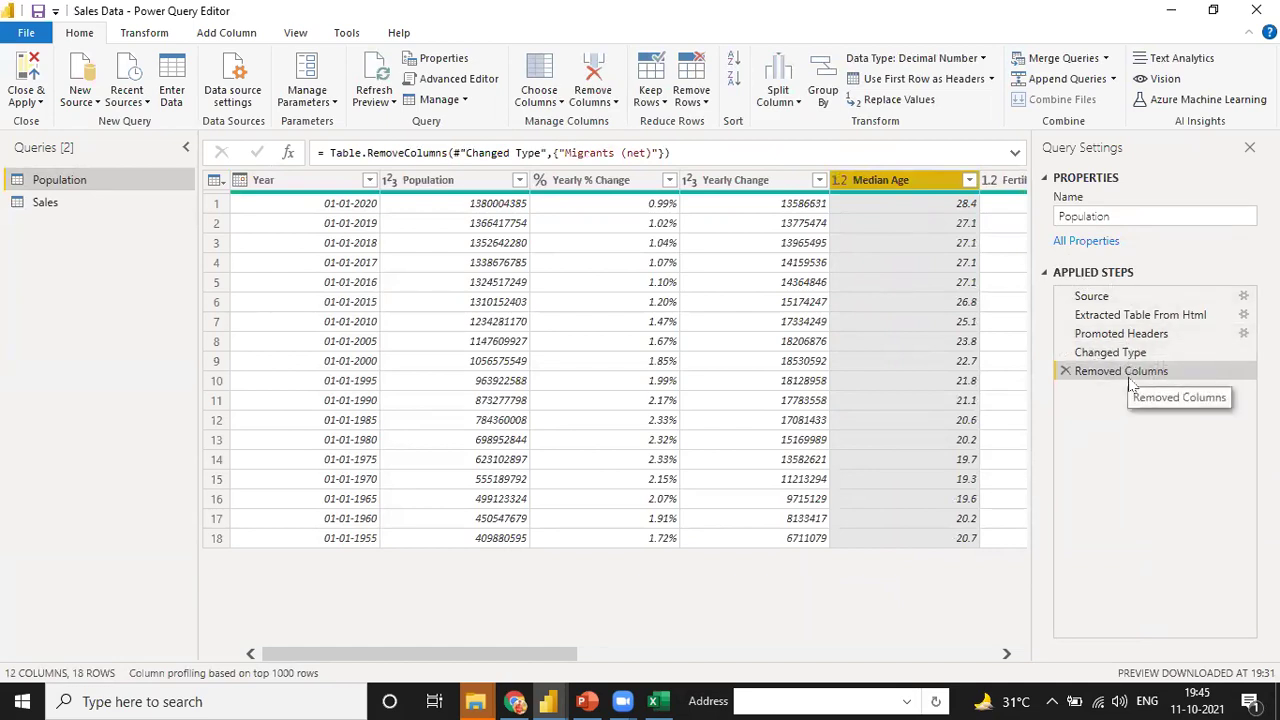
# Step: Examine the remaining columns of the Population query through to IndiaGlobal Rank
pyautogui.click(1007, 654)
pyautogui.click(1007, 654)
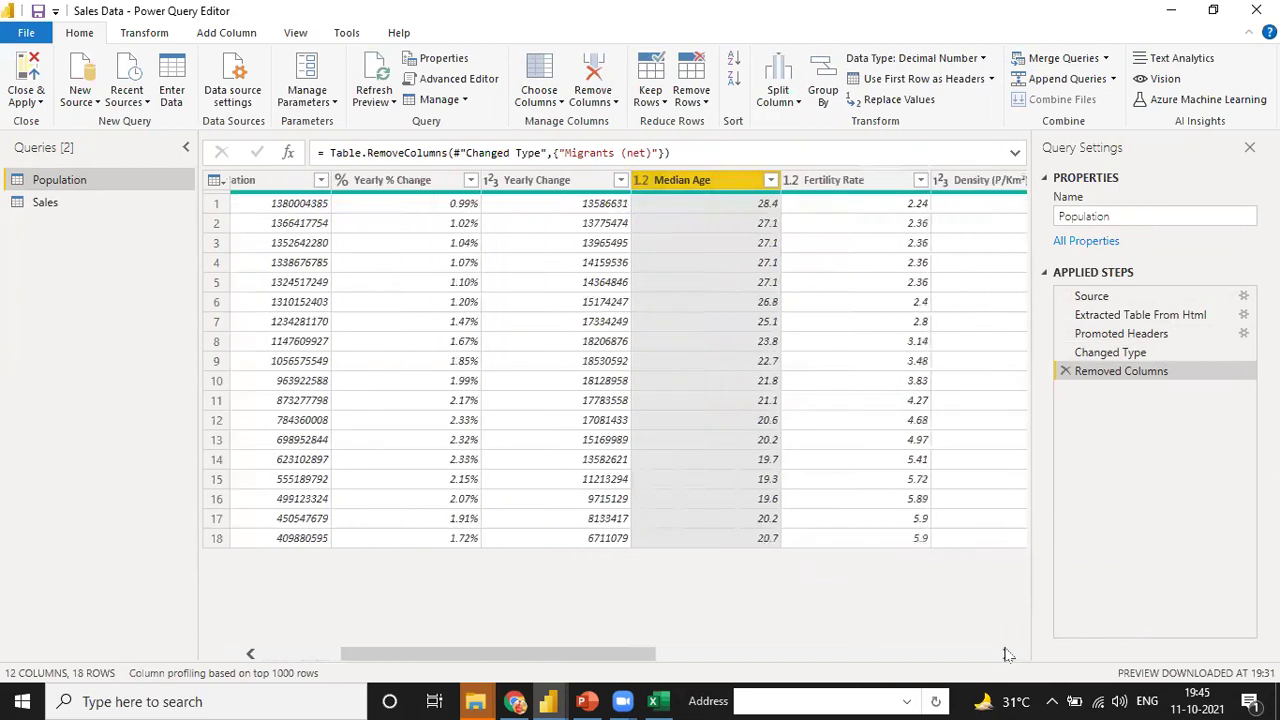
pyautogui.click(1007, 654)
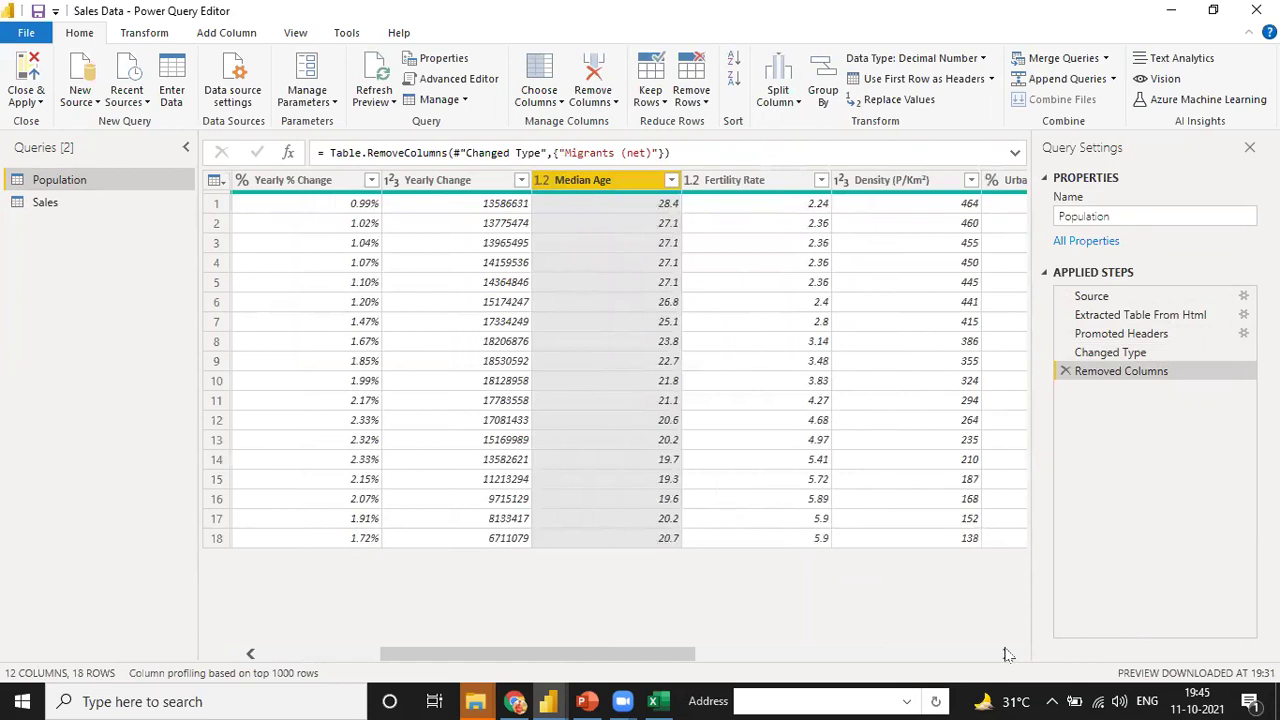
pyautogui.click(1007, 654)
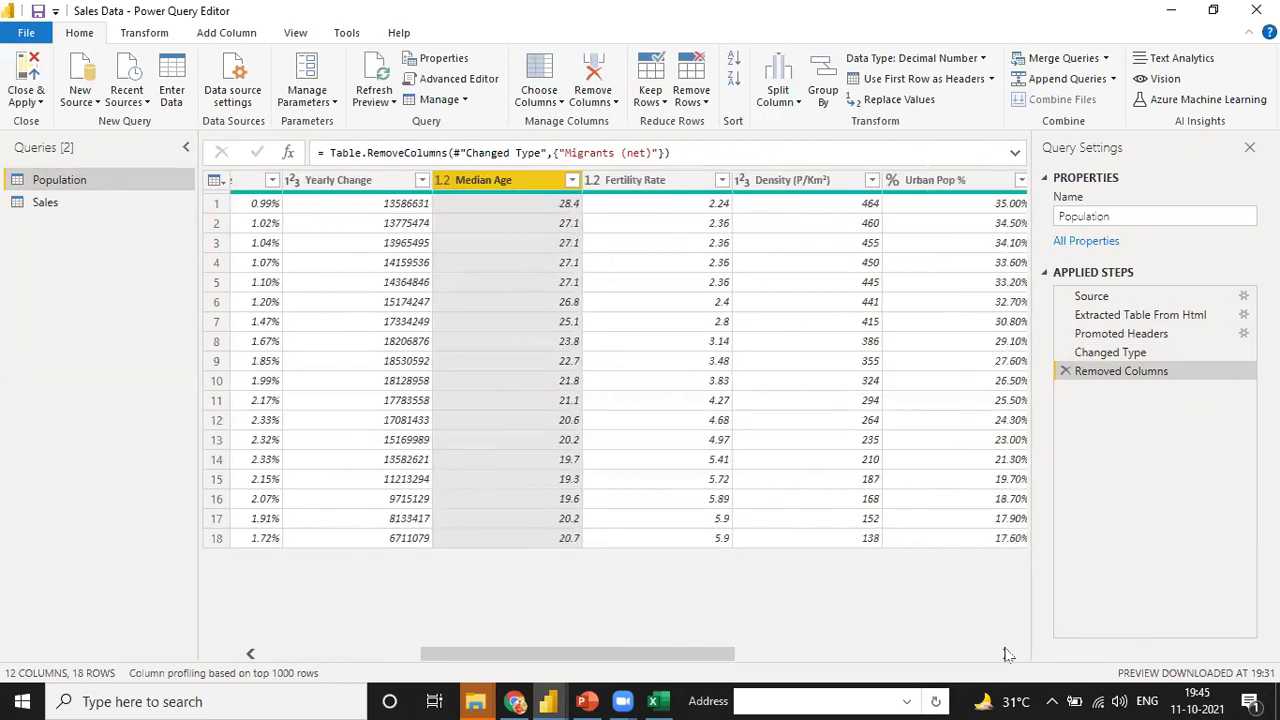
pyautogui.click(1007, 654)
pyautogui.click(1007, 654)
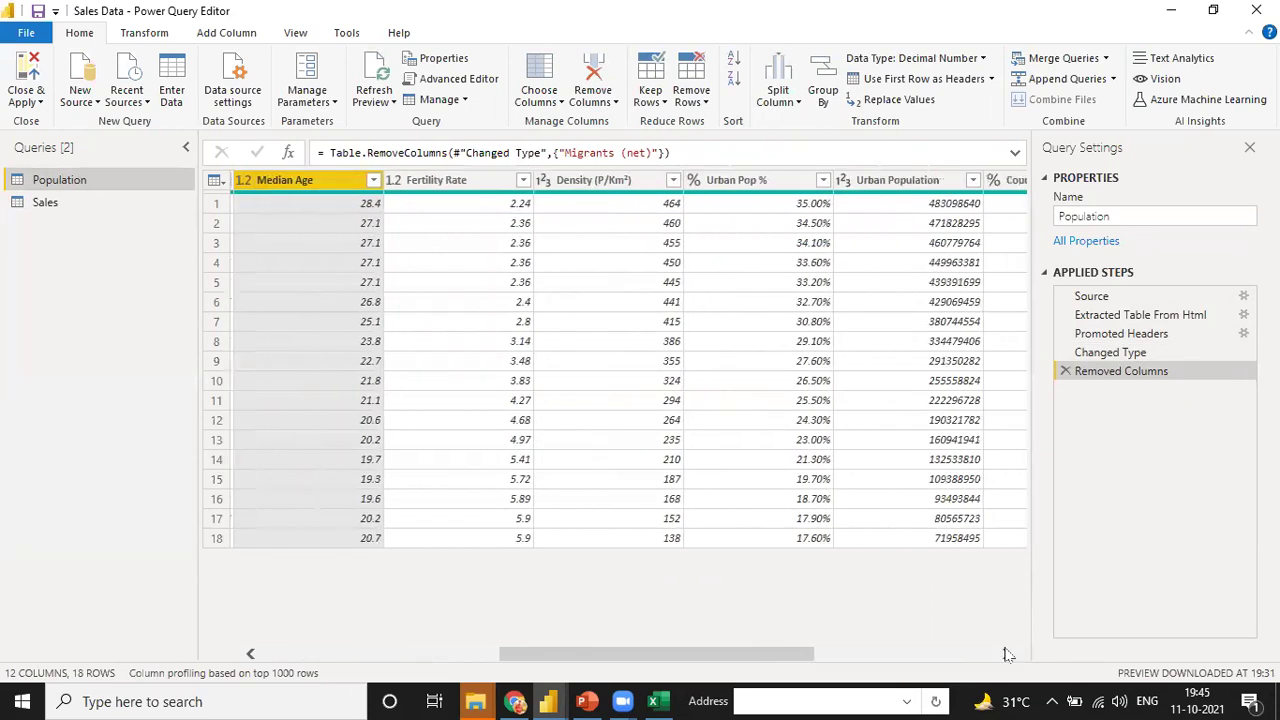
pyautogui.click(1007, 654)
pyautogui.hscroll(3, 1007, 654)
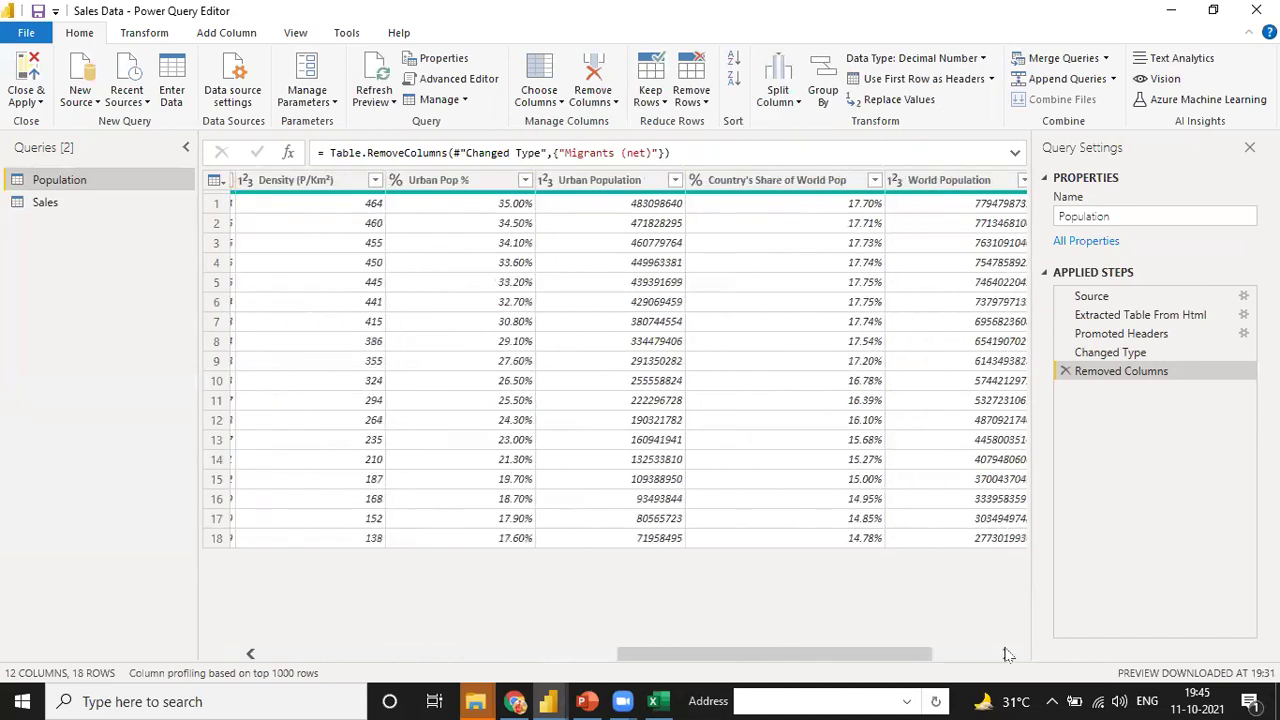
pyautogui.hscroll(3, 1007, 654)
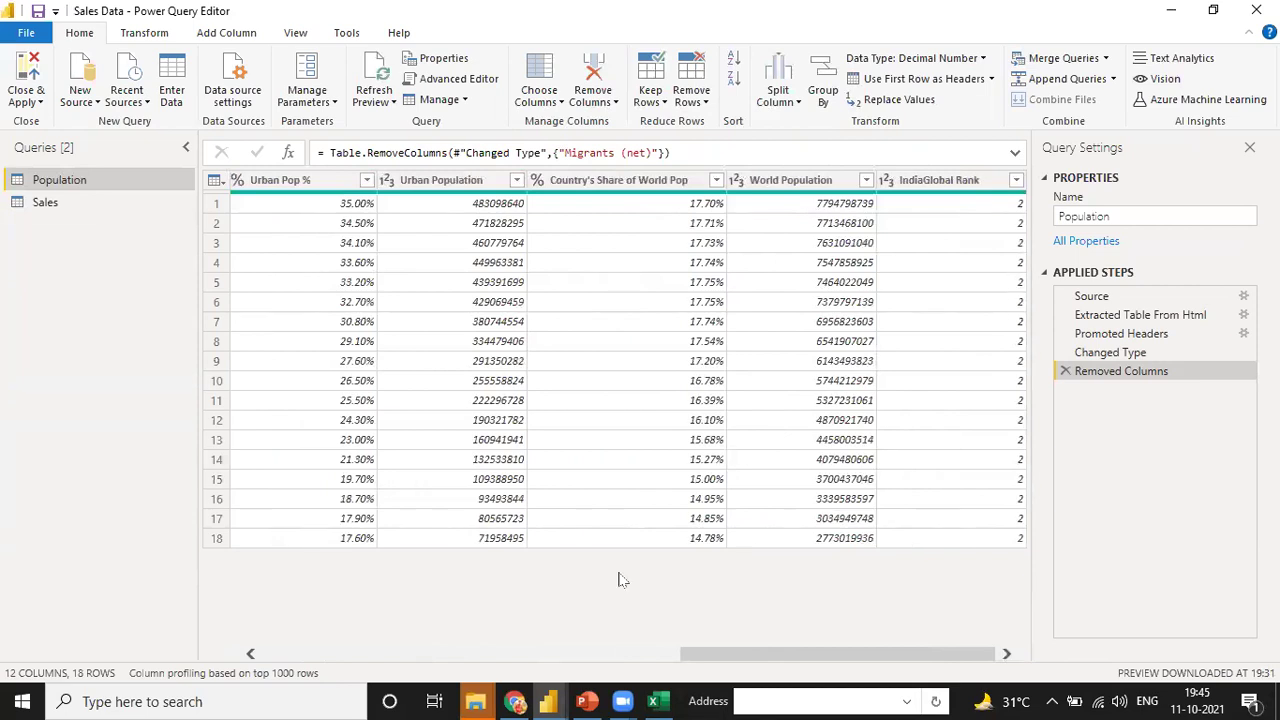
# Step: Rename the Yearly % Change column in the Population query as "Growth % ( Year)"
pyautogui.click(280, 658)
pyautogui.click(277, 658)
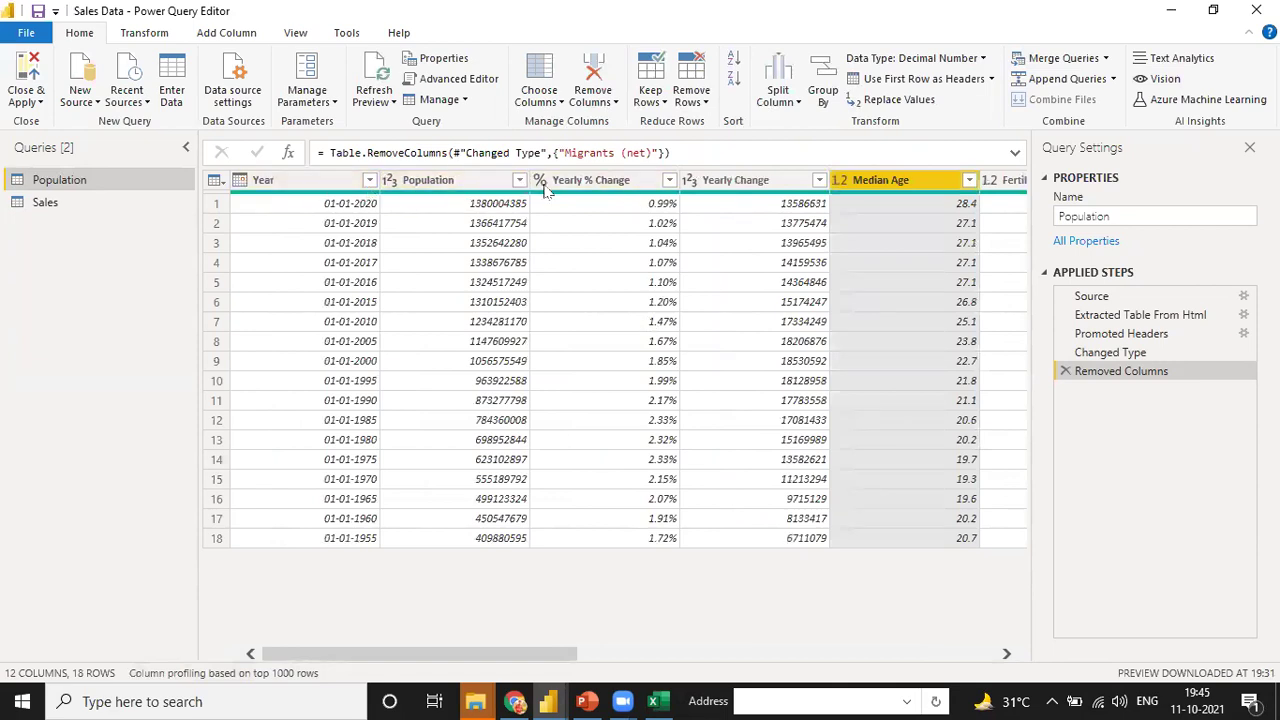
pyautogui.doubleClick(612, 183)
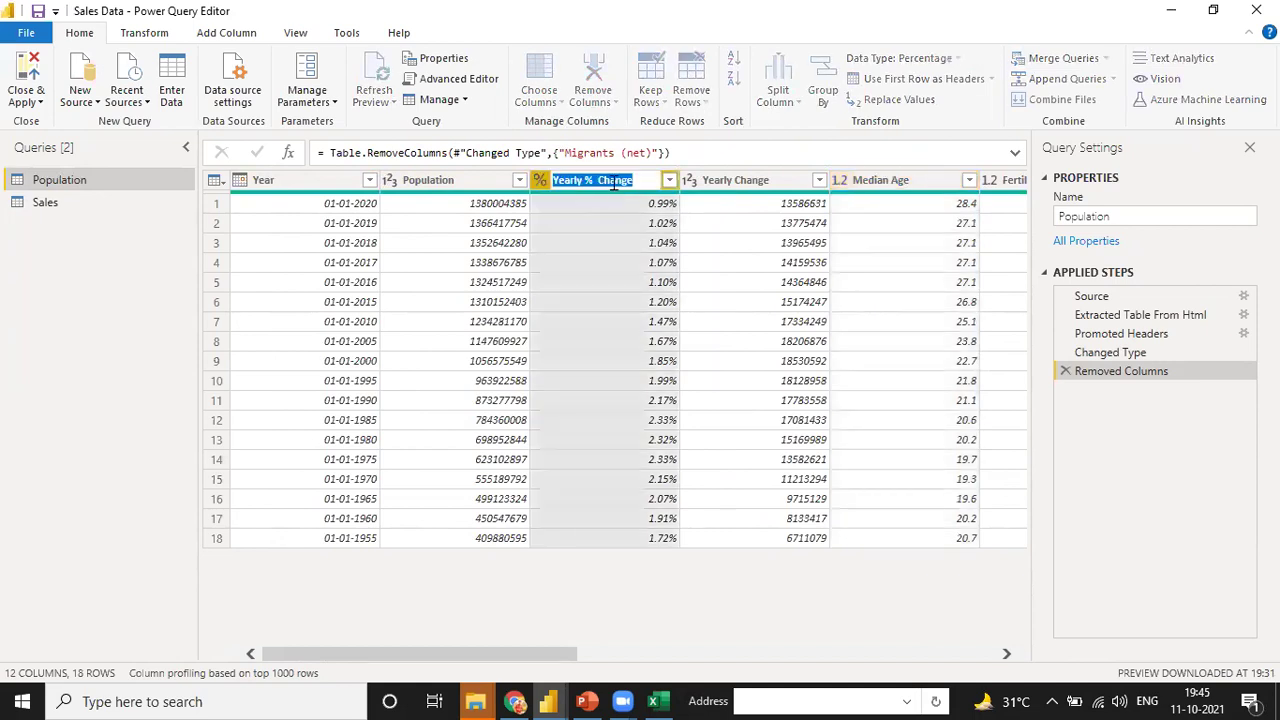
pyautogui.write('Grpwt')
pyautogui.press('BackSpace')
pyautogui.press('BackSpace')
pyautogui.press('BackSpace')
pyautogui.write('owth')
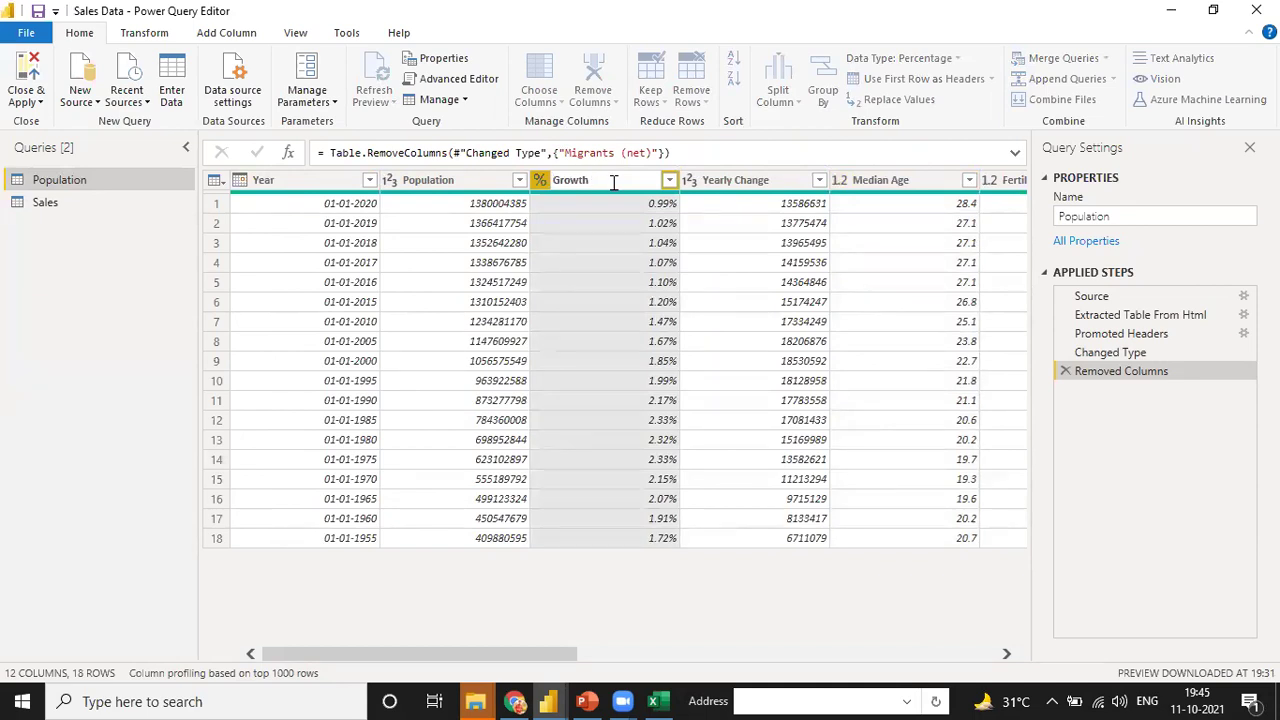
pyautogui.write(' % (Year)')
pyautogui.press('Return')
# Step: Rename the Yearly Change column in the Population query as "Growth Populations"
pyautogui.doubleClick(750, 181)
pyautogui.write('Growth')
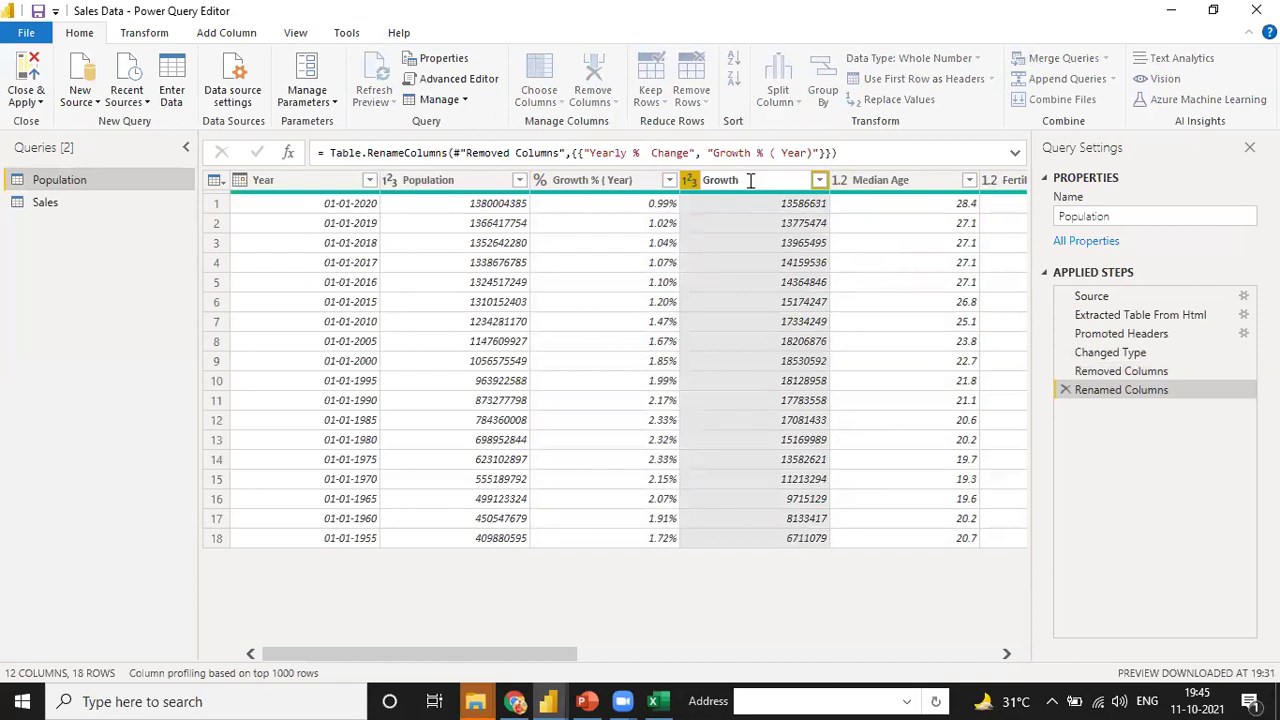
pyautogui.write(' Populations')
pyautogui.press('Return')
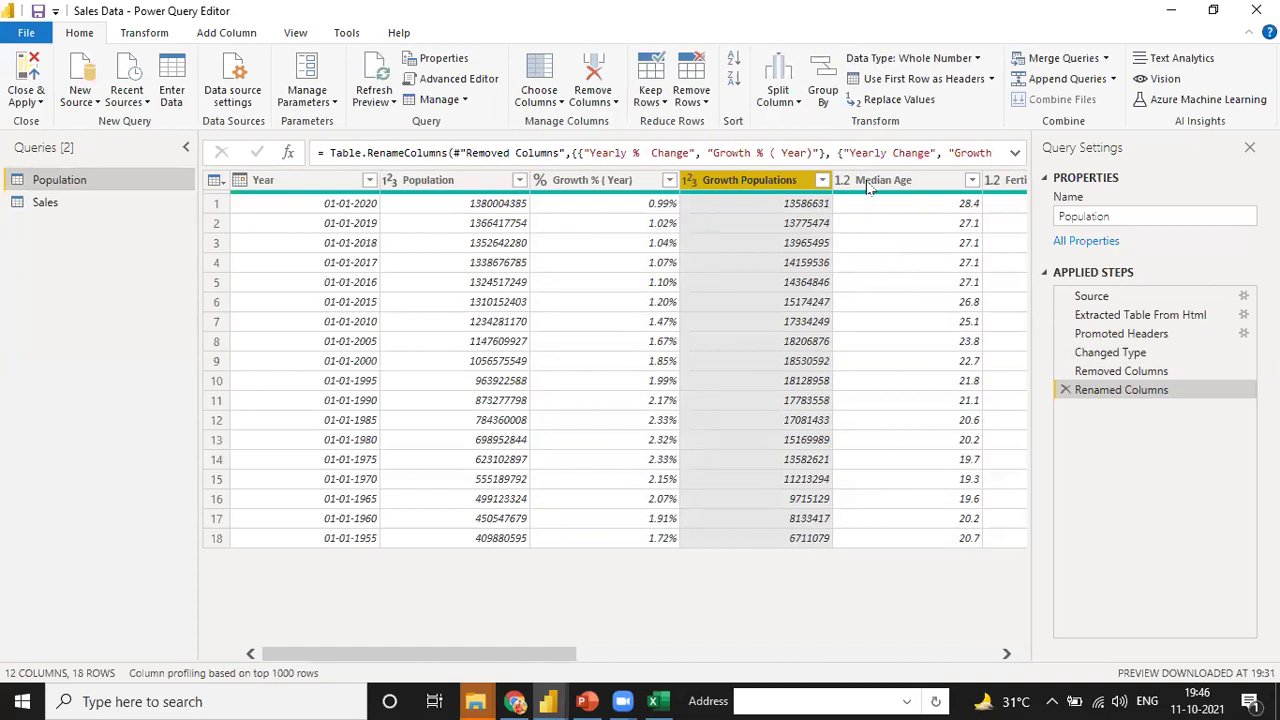
# Step: Rename the Median Age column in the Population query as "Average Age"
pyautogui.doubleClick(868, 182)
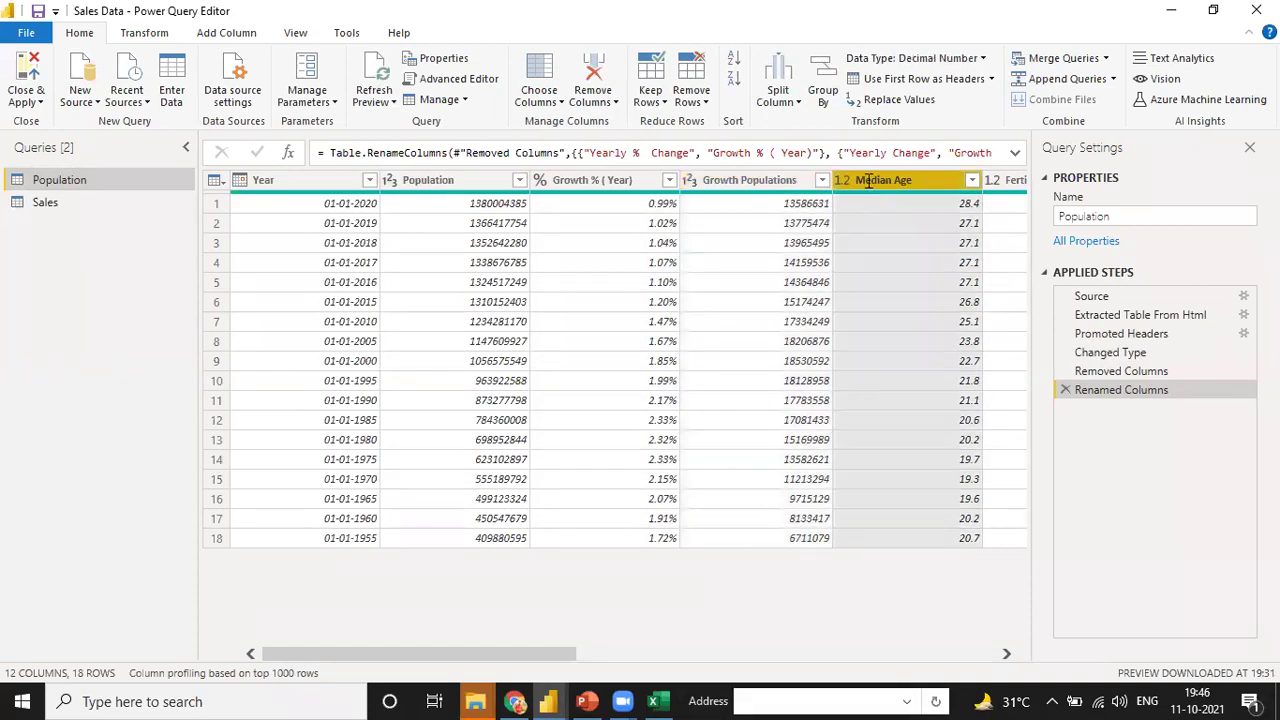
pyautogui.write('Average ')
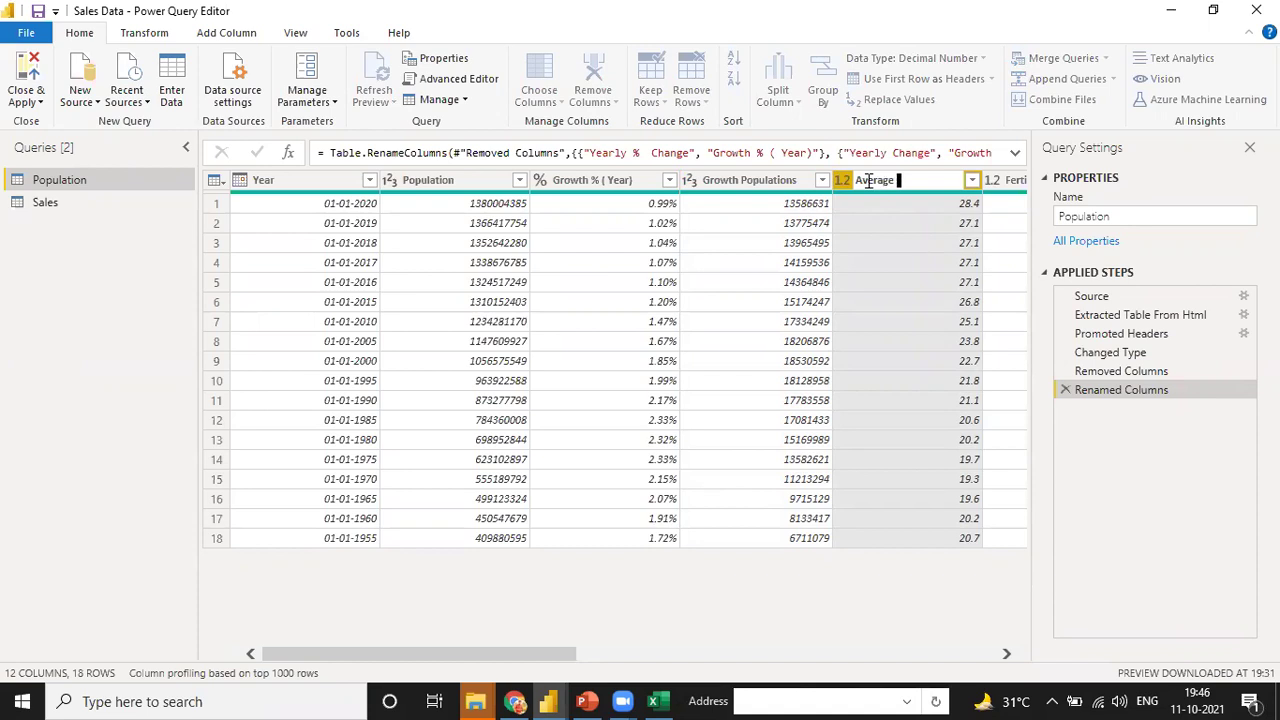
pyautogui.write('Age')
pyautogui.press('Return')
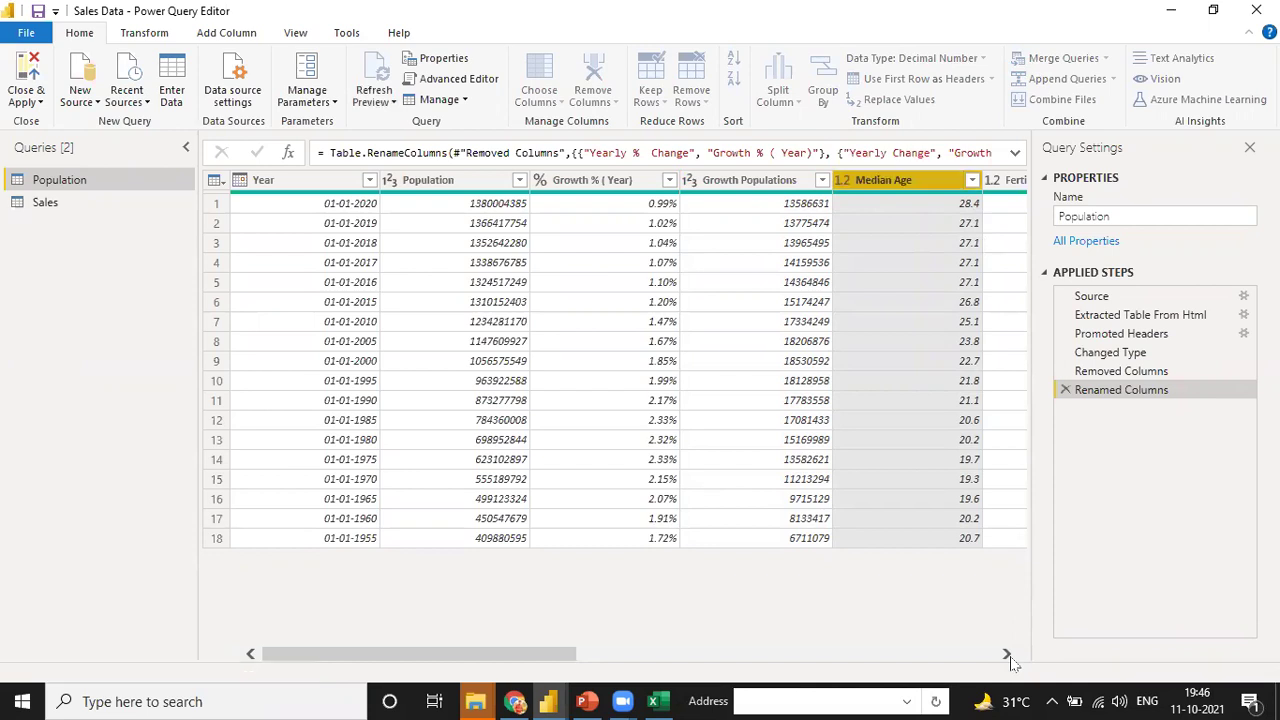
# Step: Remove the Density (P/Km²) column from the Population query
pyautogui.click(1006, 654)
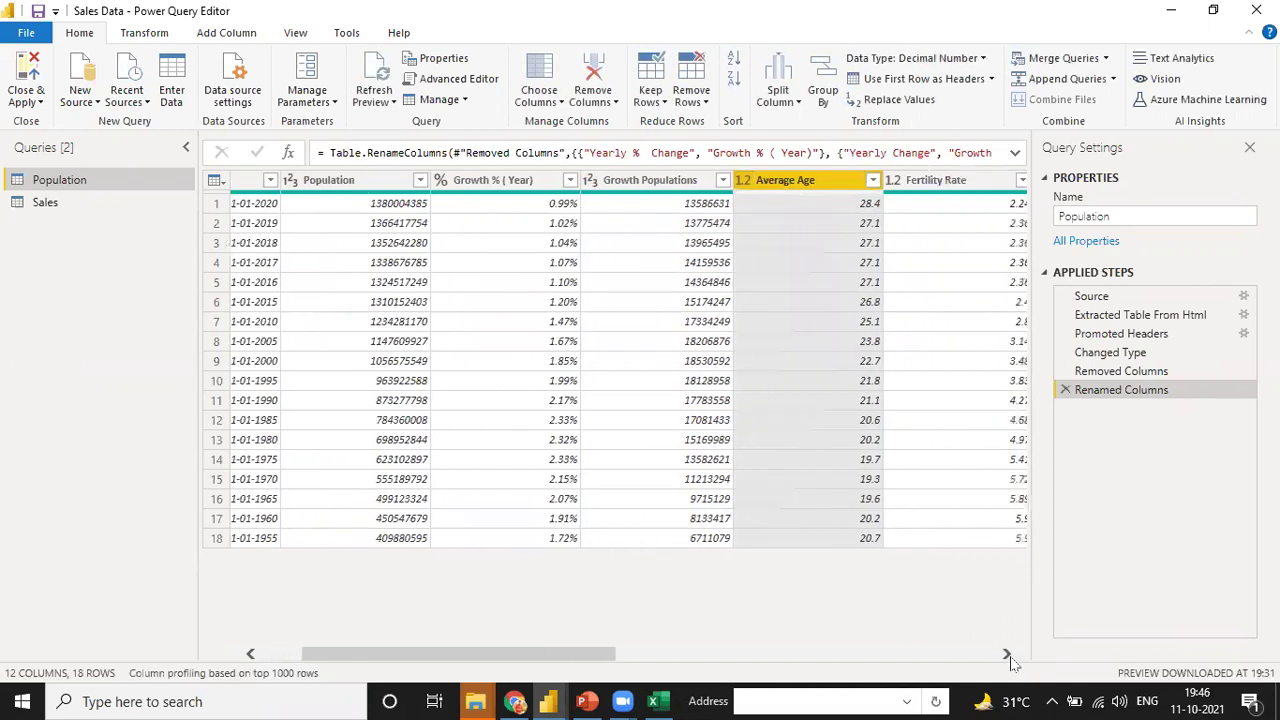
pyautogui.click(1006, 654)
pyautogui.click(1006, 654)
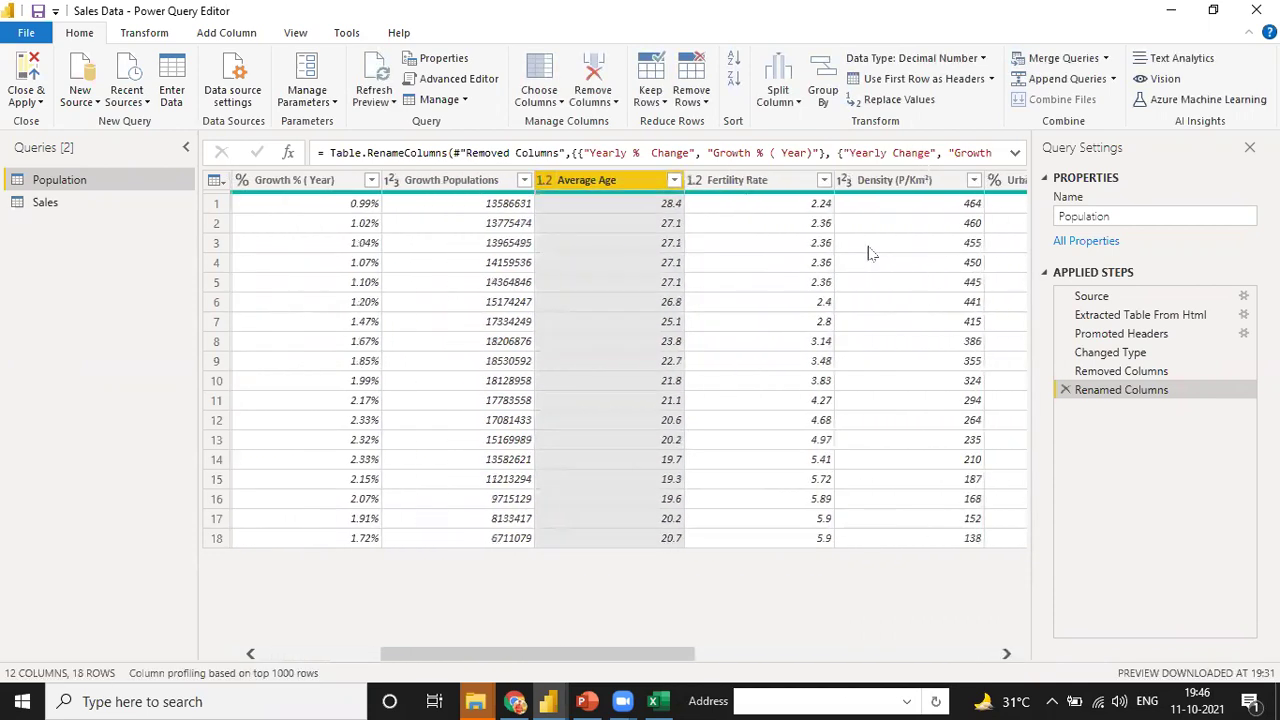
pyautogui.click(780, 180)
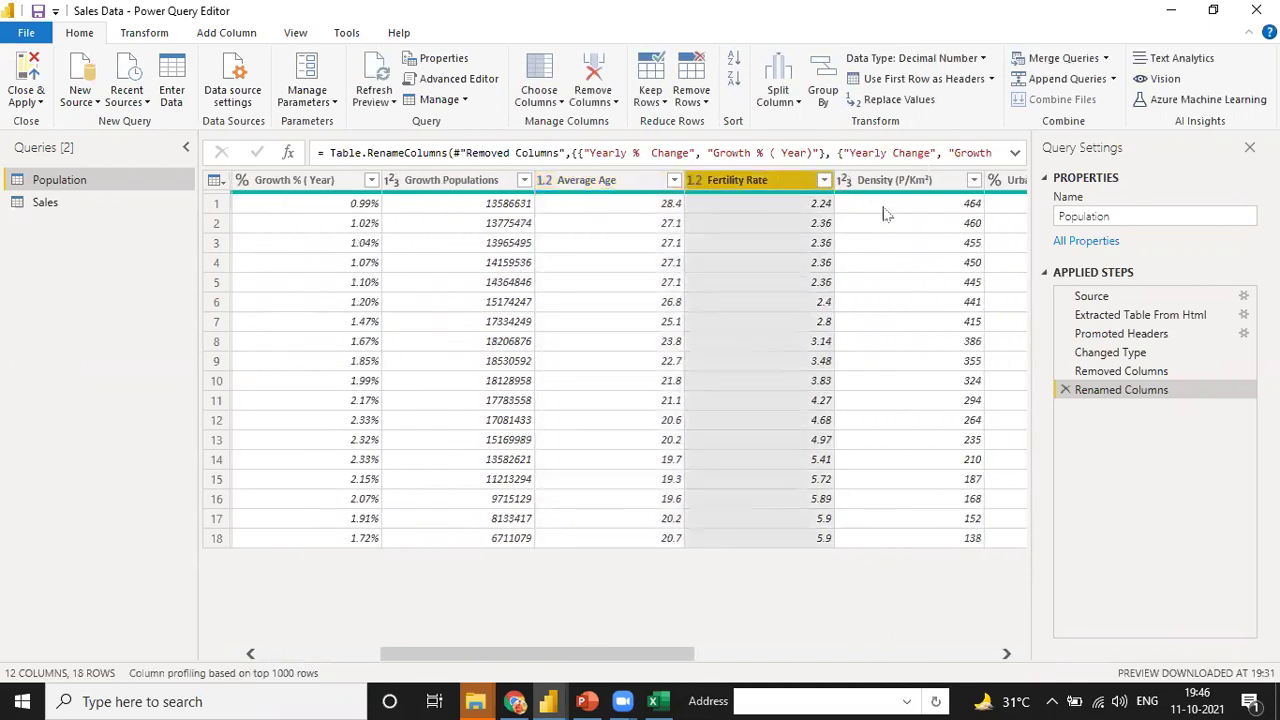
pyautogui.click(1006, 654)
pyautogui.click(1006, 654)
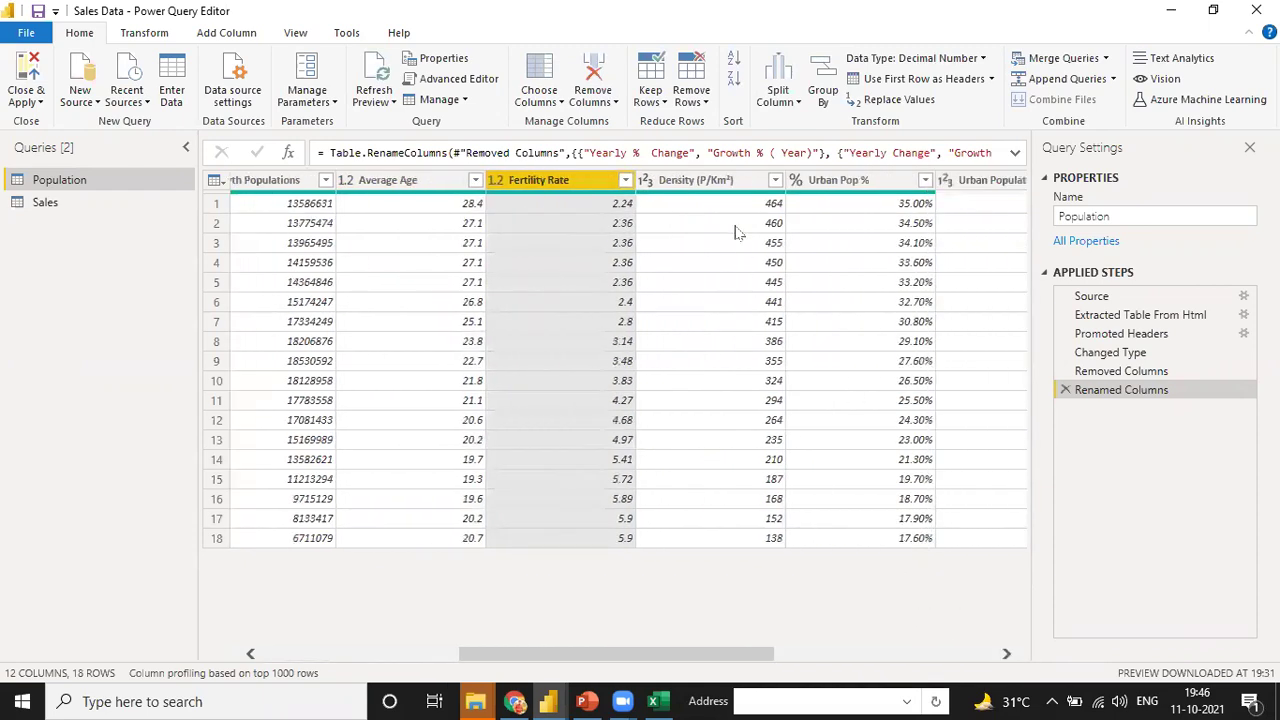
pyautogui.click(712, 180)
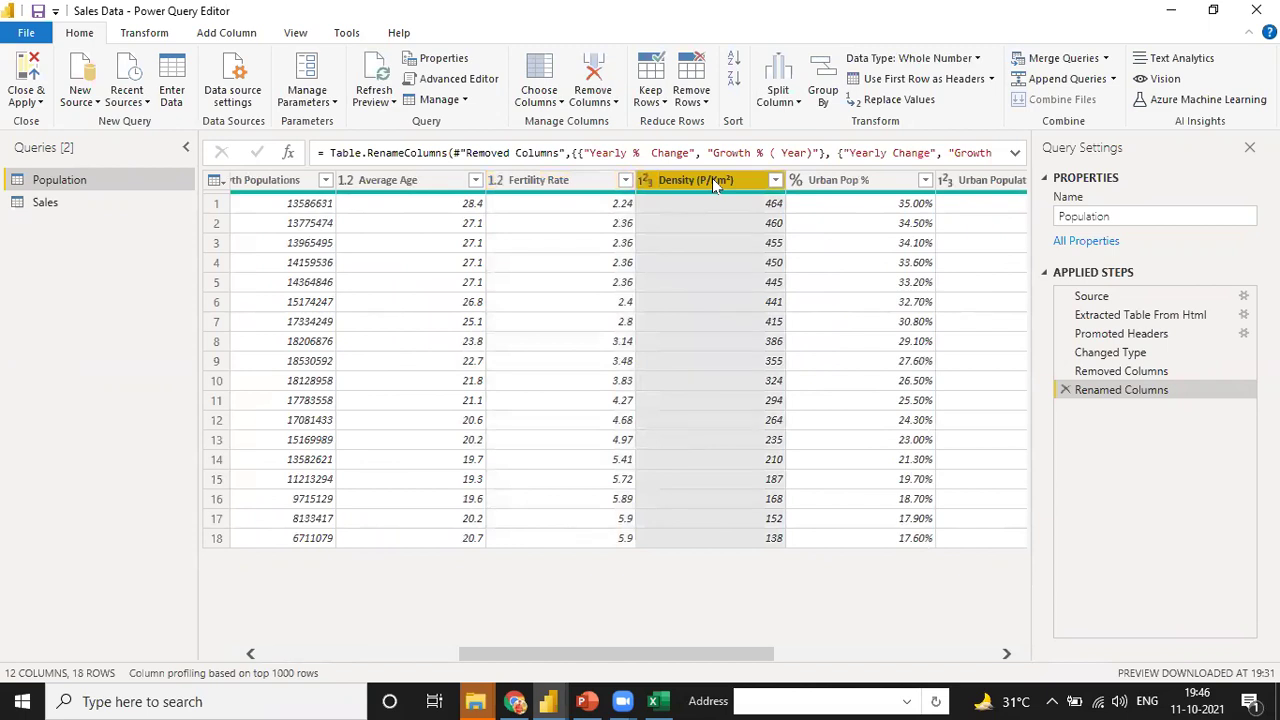
pyautogui.rightClick(712, 178)
pyautogui.click(736, 212)
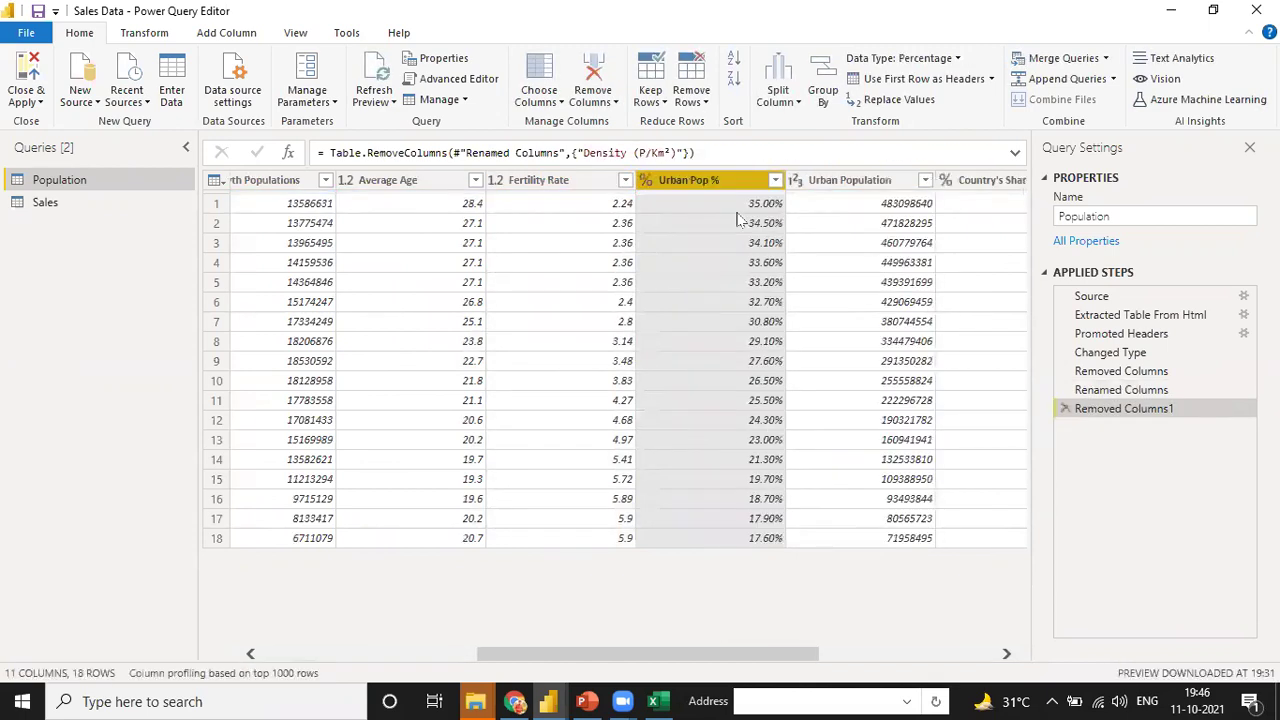
# Step: Rename the Urban Pop % column in the Population query as "Urban Population %"
pyautogui.doubleClick(716, 186)
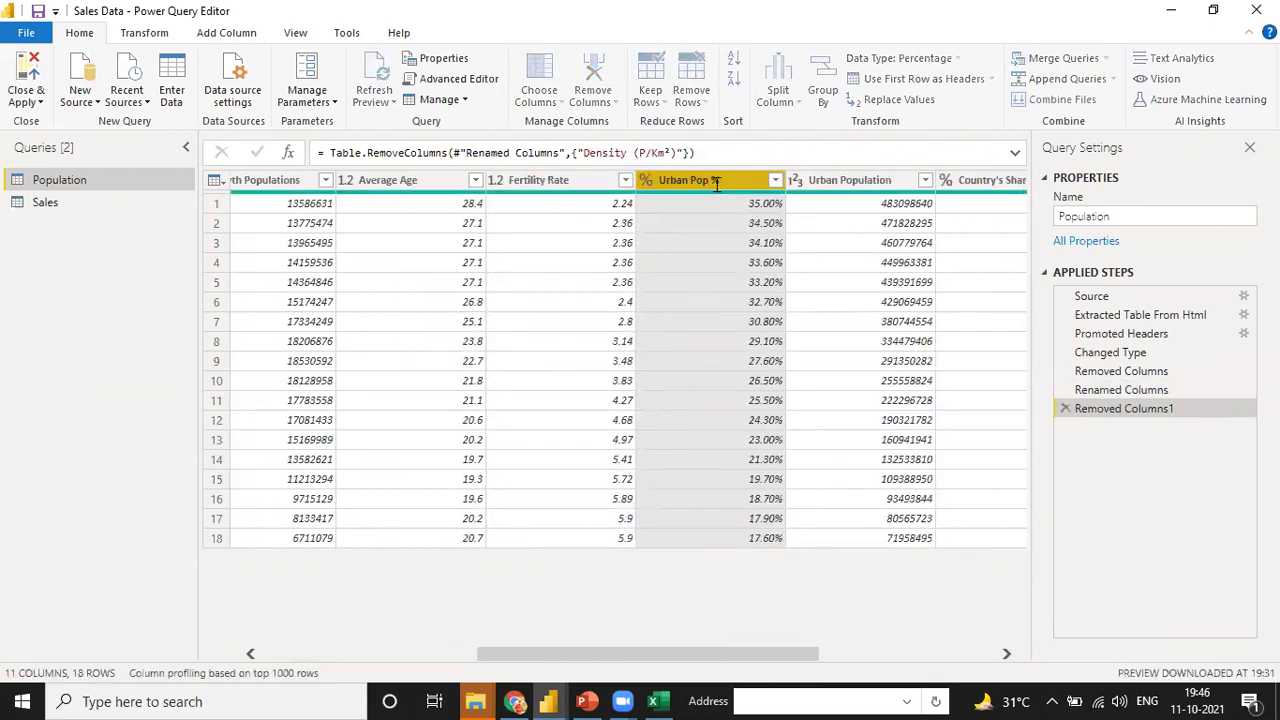
pyautogui.write('Urban ')
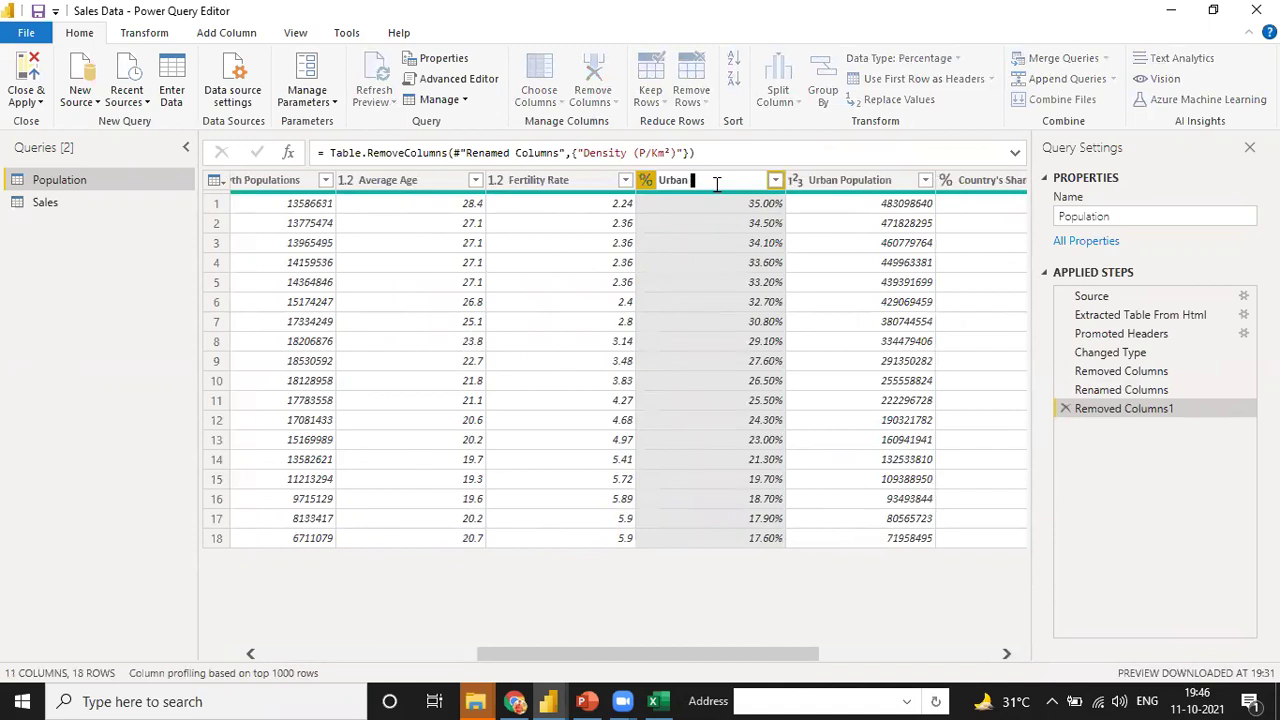
pyautogui.write('Population %')
pyautogui.press('Return')
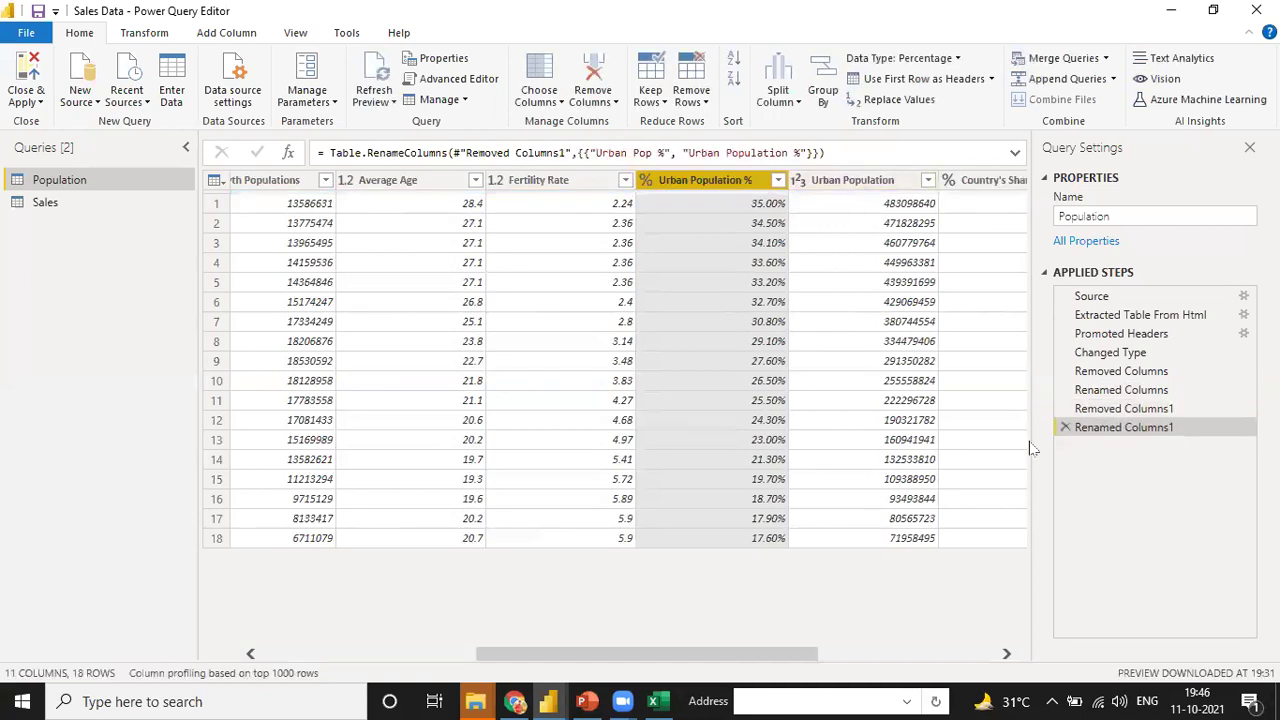
# Step: Rename the Country's Share of World Pop column as "% of World Populations"
pyautogui.click(1006, 655)
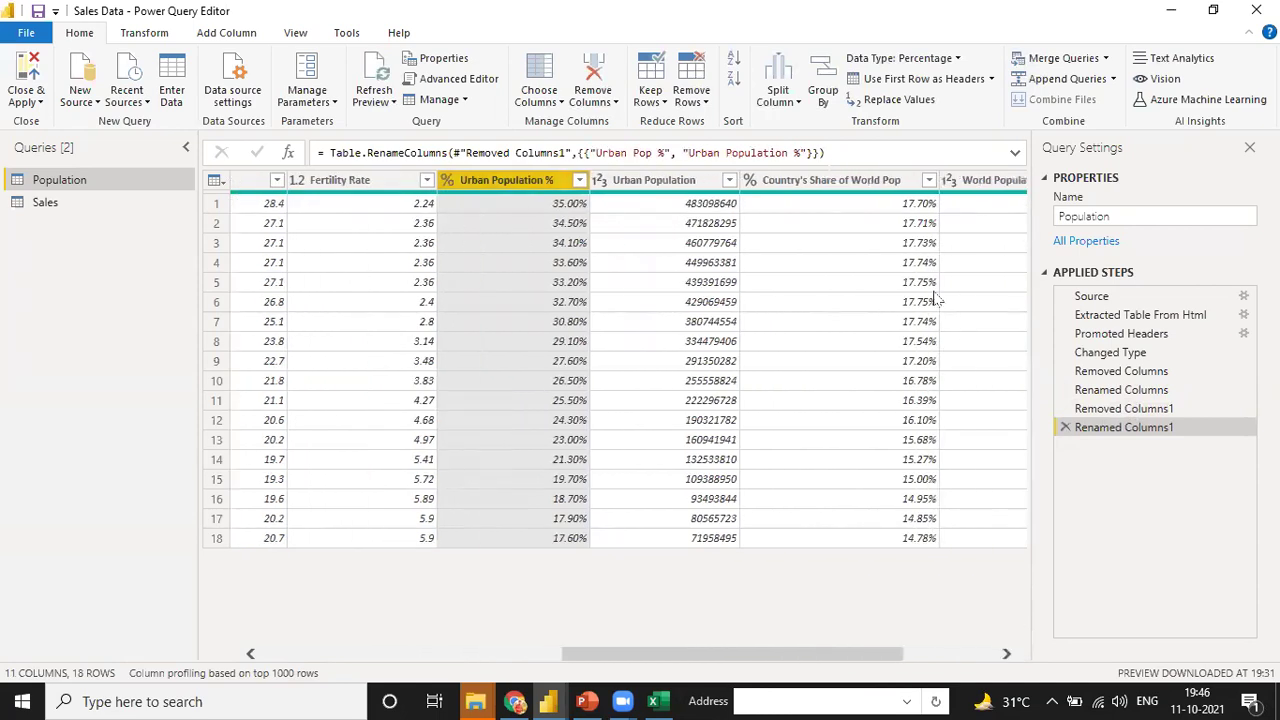
pyautogui.click(864, 182)
pyautogui.doubleClick(864, 182)
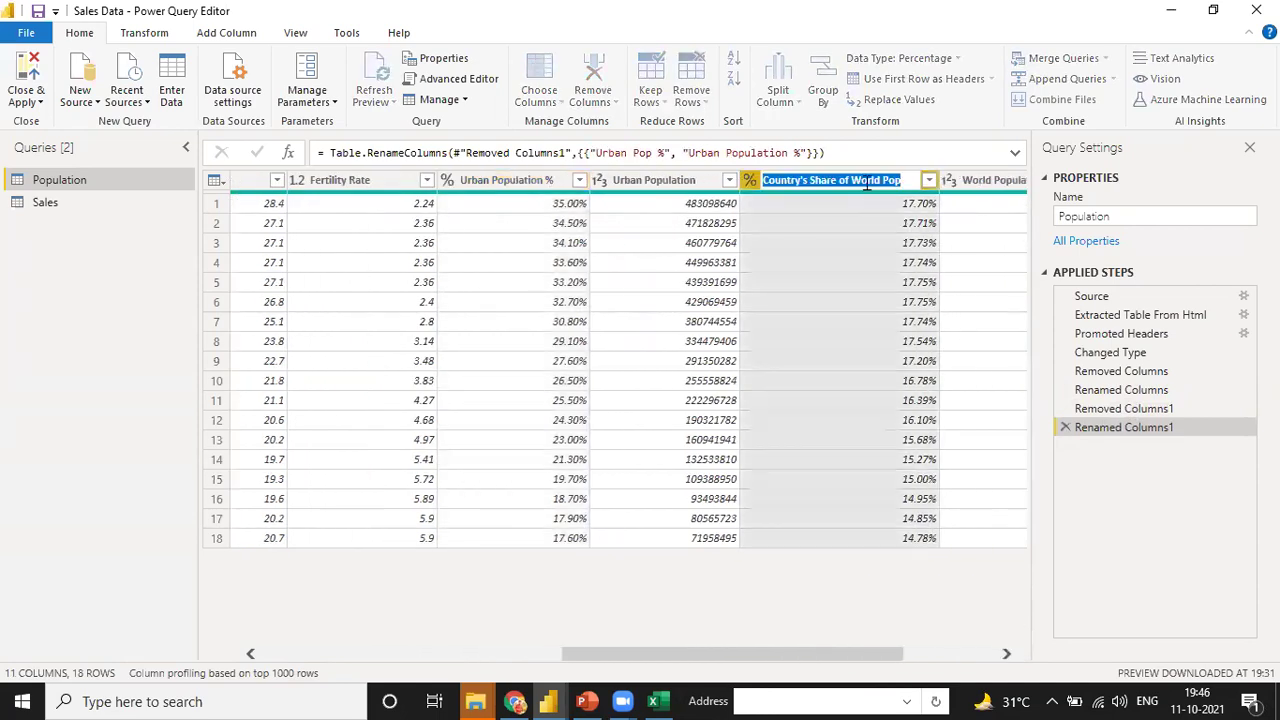
pyautogui.write('% of World Popula')
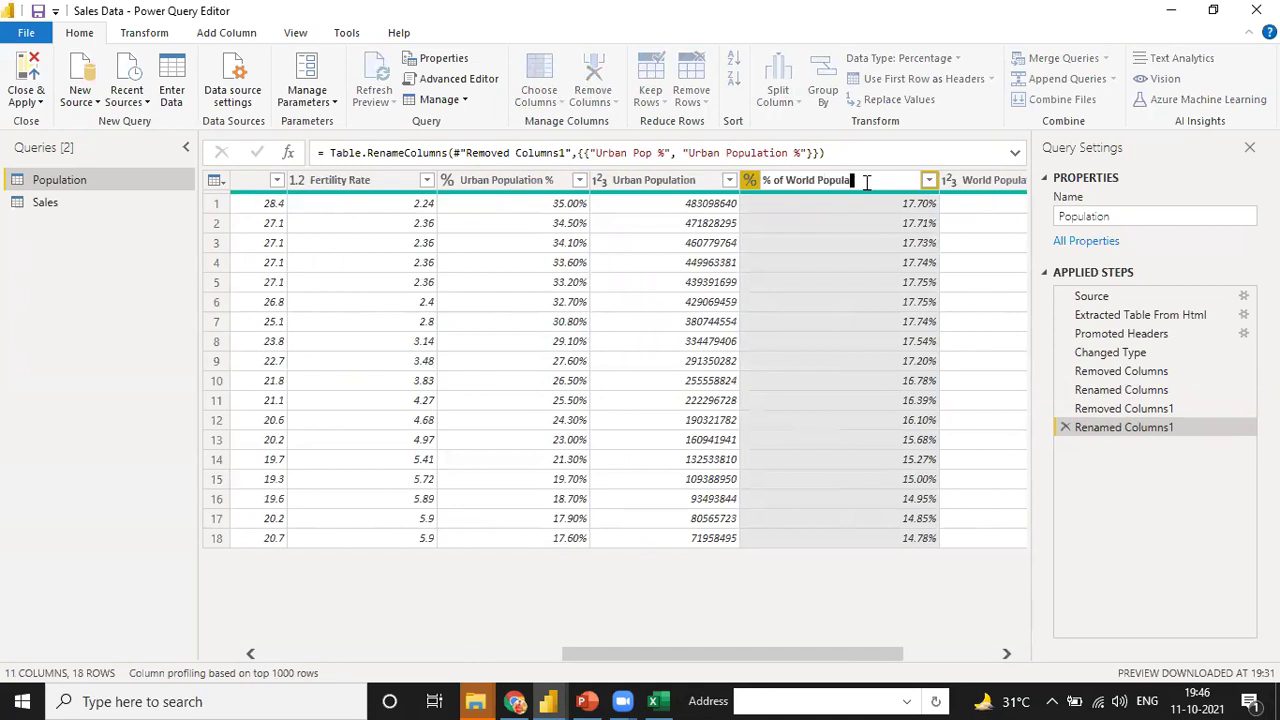
pyautogui.write('tions')
pyautogui.press('Return')
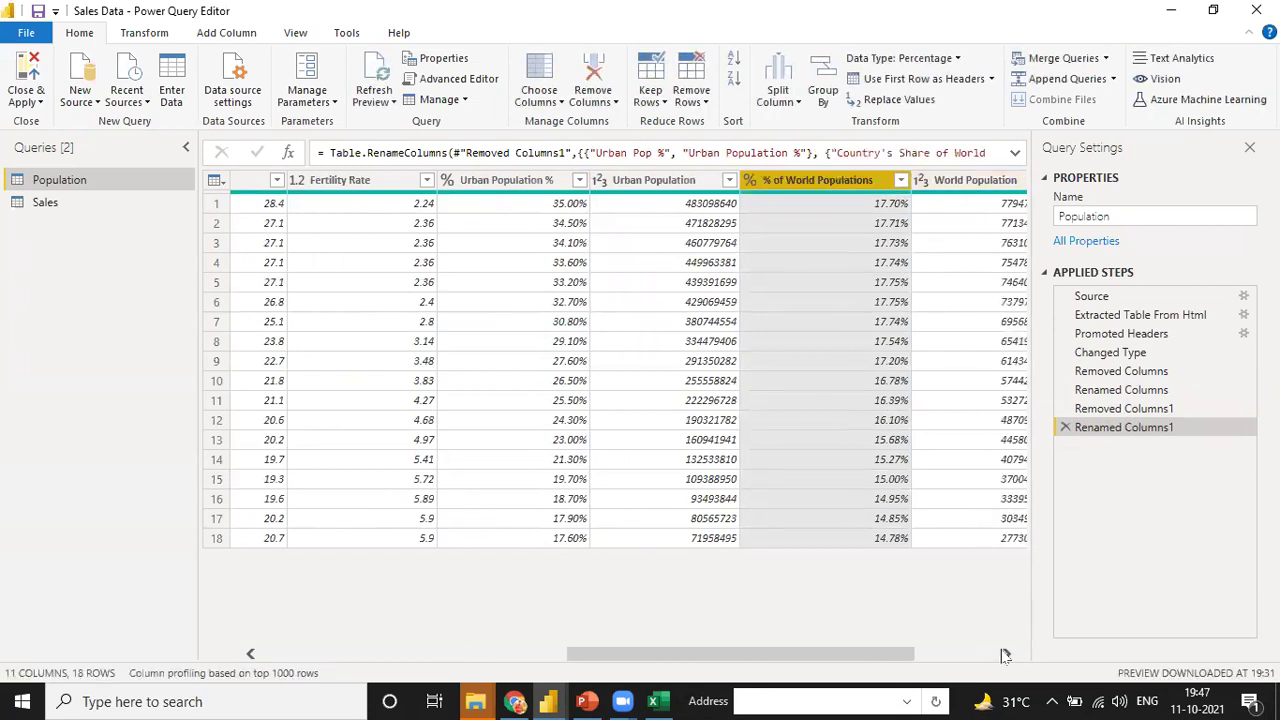
# Step: Rename the IndiaGlobal Rank column in the Population query as "Rank"
pyautogui.click(1006, 653)
pyautogui.click(1006, 653)
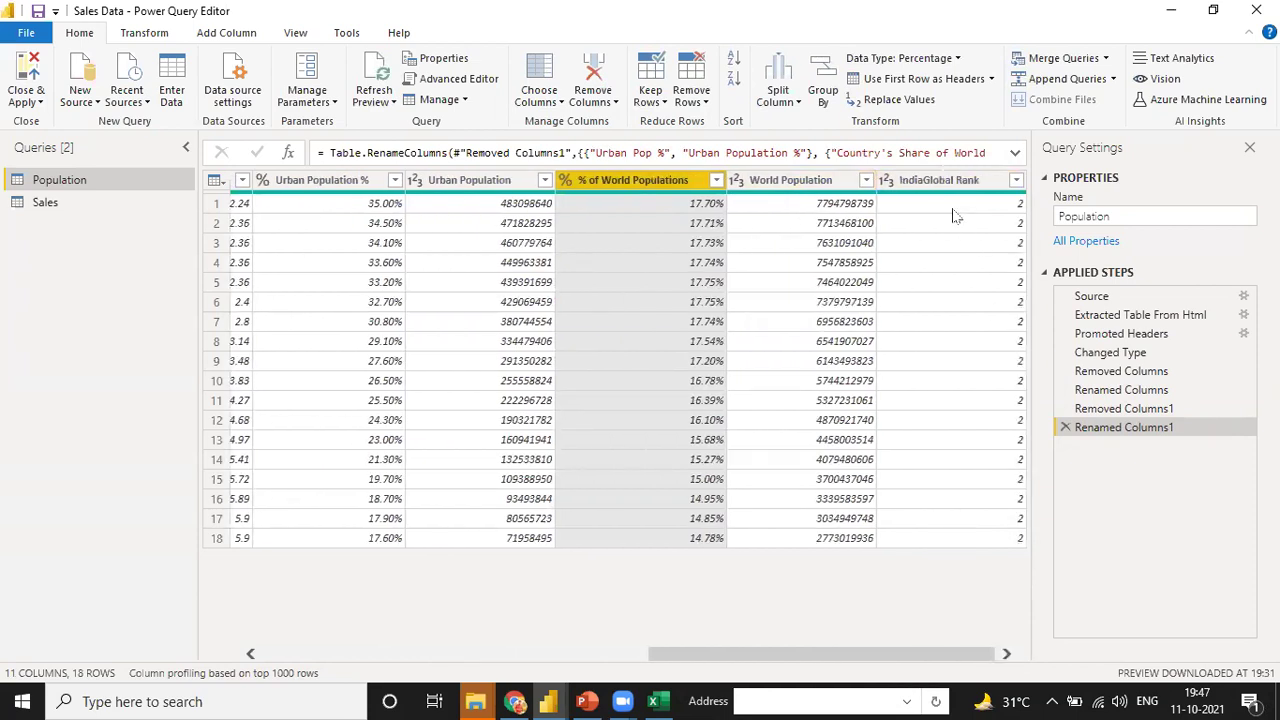
pyautogui.doubleClick(940, 179)
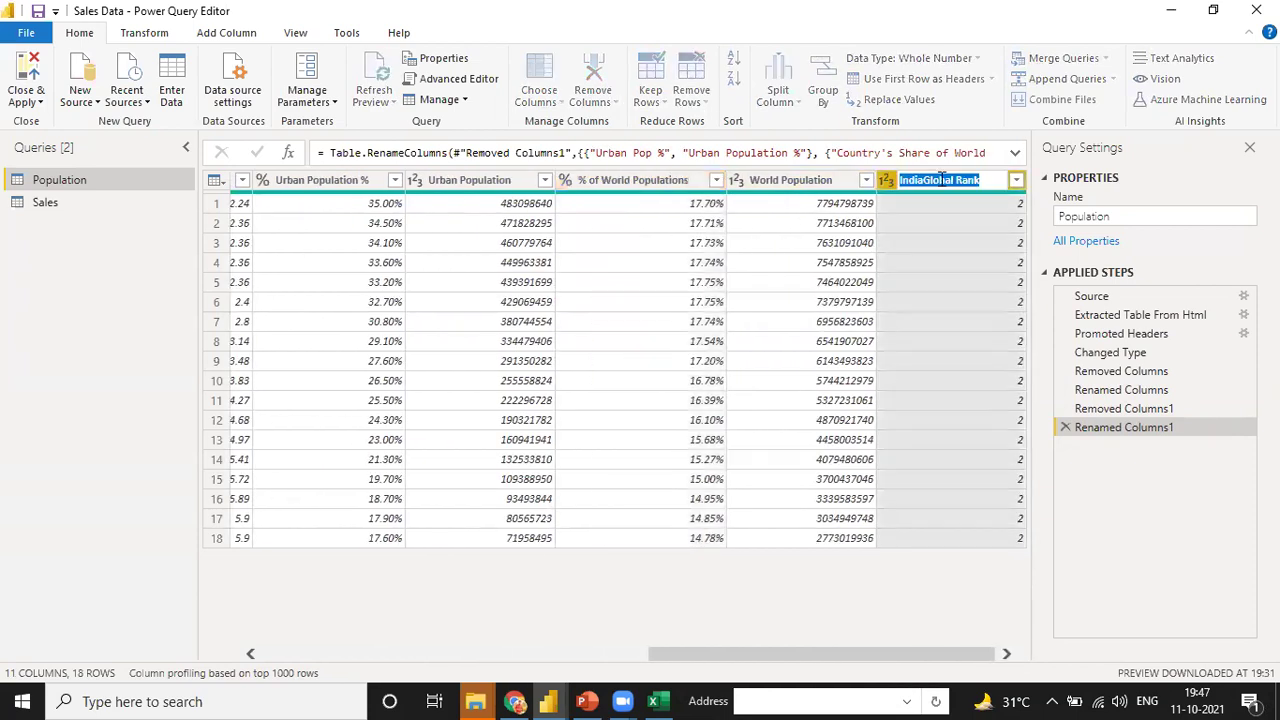
pyautogui.write('Rank')
pyautogui.press('Return')
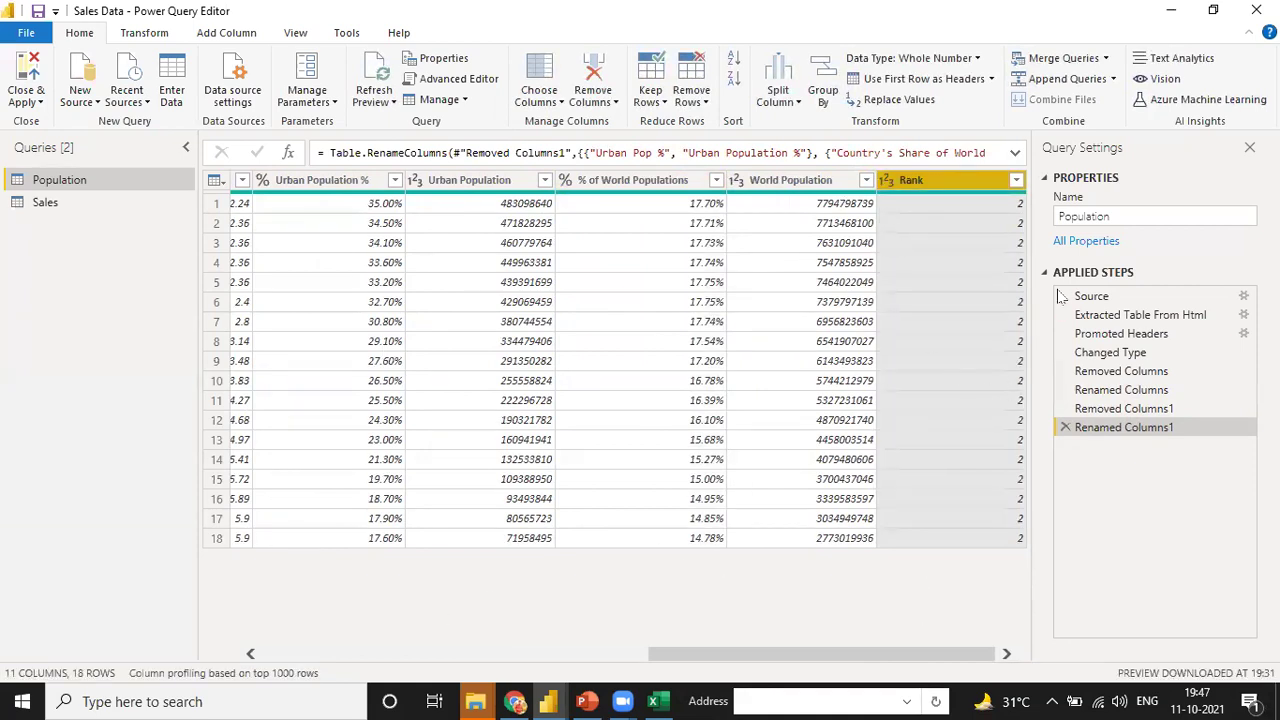
# Step: Review the table at each column removal and renaming step, and read the full formula of the last renaming step
pyautogui.click(1143, 372)
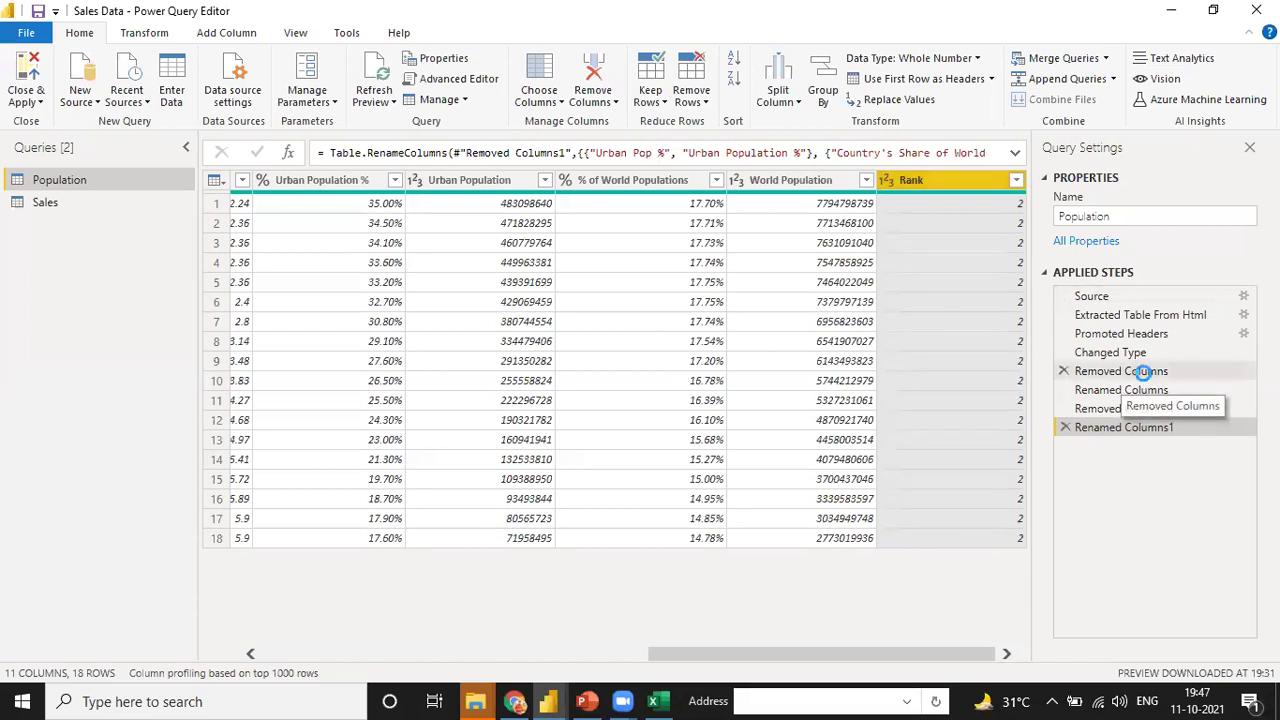
pyautogui.click(1128, 392)
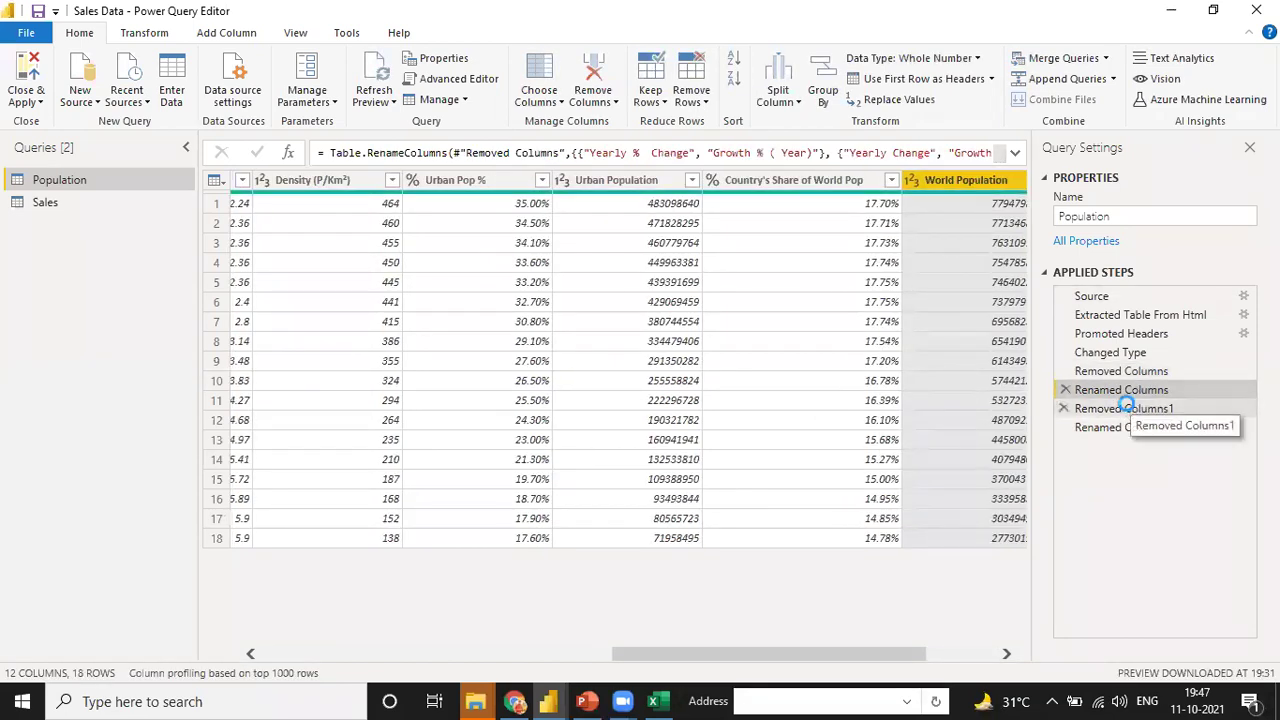
pyautogui.click(1125, 408)
pyautogui.click(1110, 426)
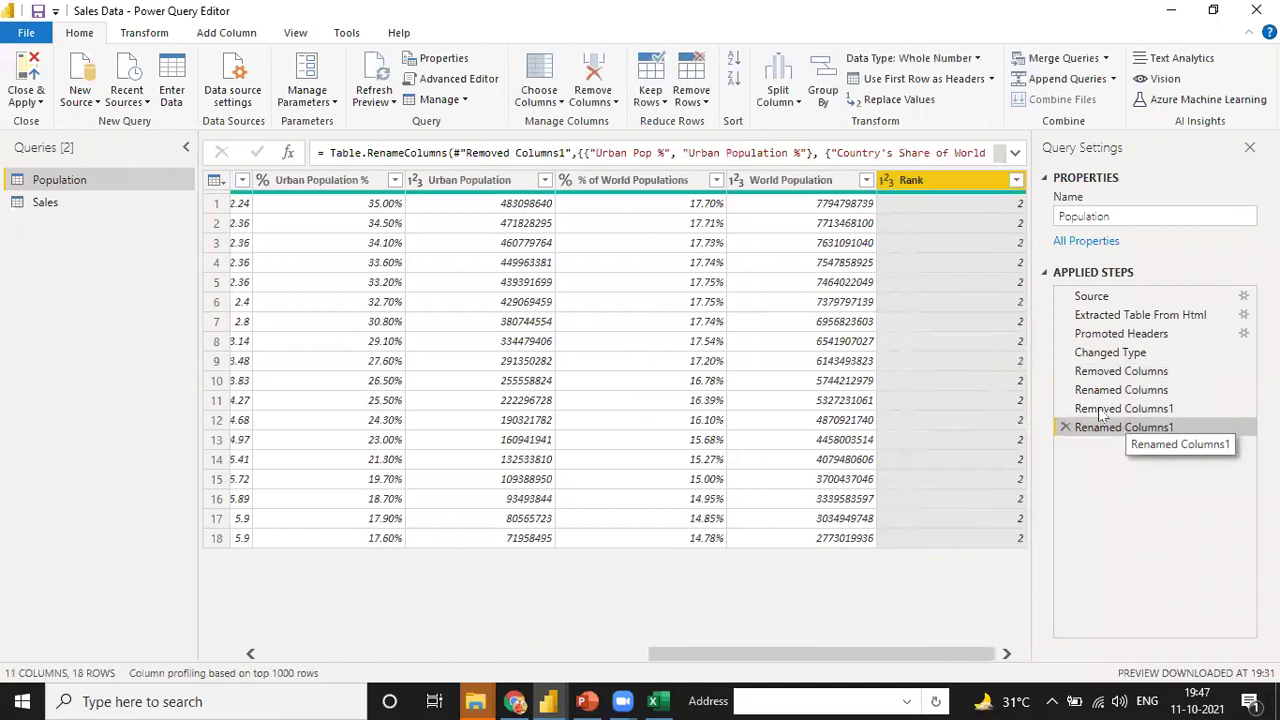
pyautogui.click(1015, 153)
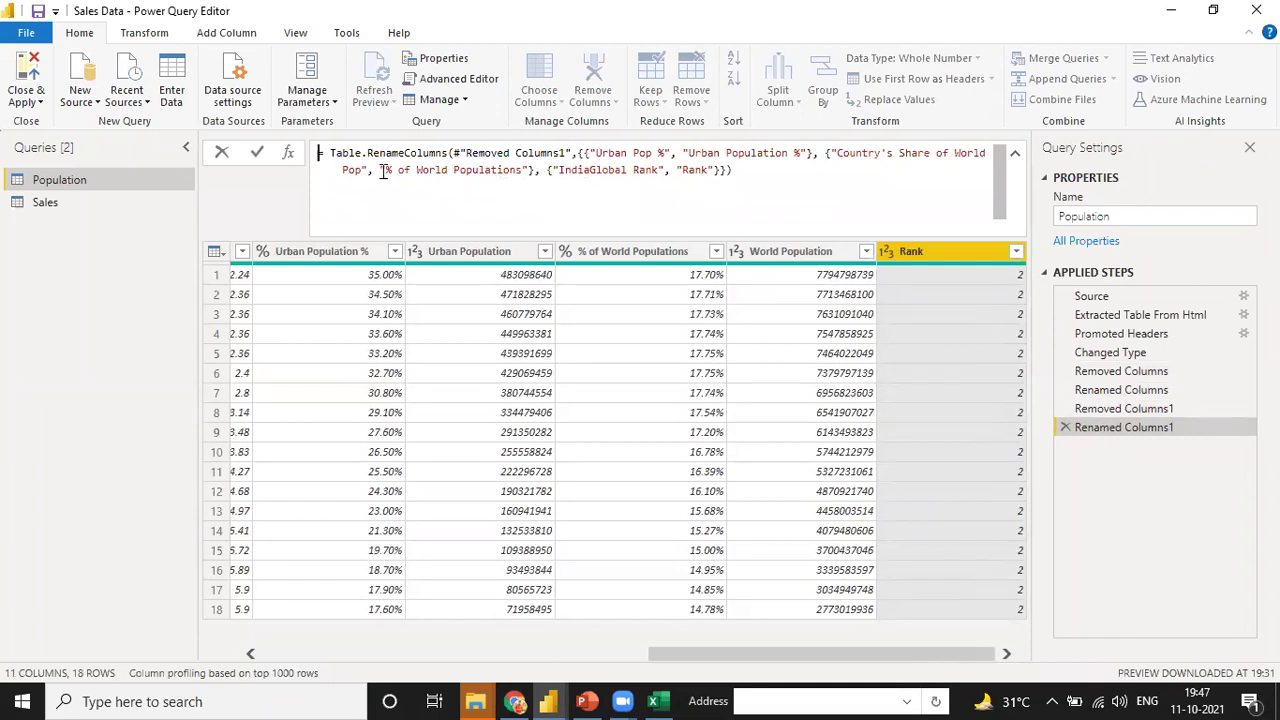
pyautogui.click(1014, 153)
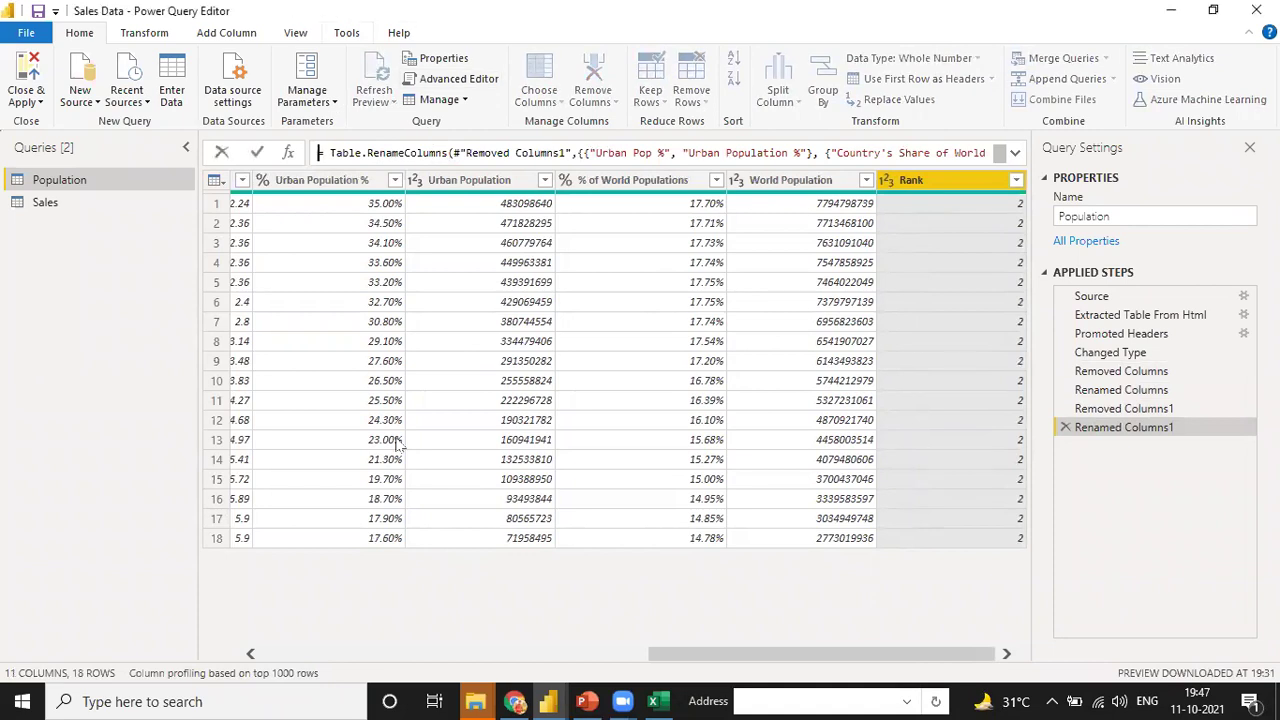
# Step: Switch to PowerPoint to check the Introduction to Power BI Pillars slide, and return to Power Query Editor
pyautogui.click(517, 700)
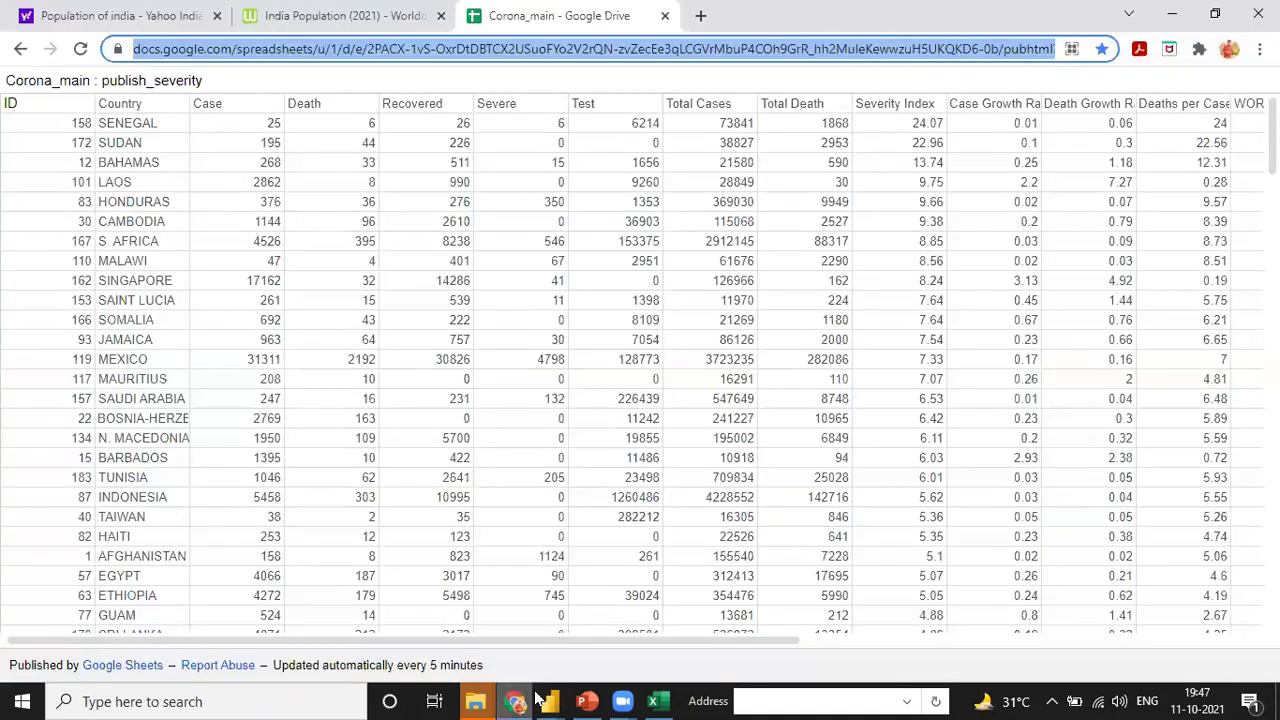
pyautogui.click(596, 700)
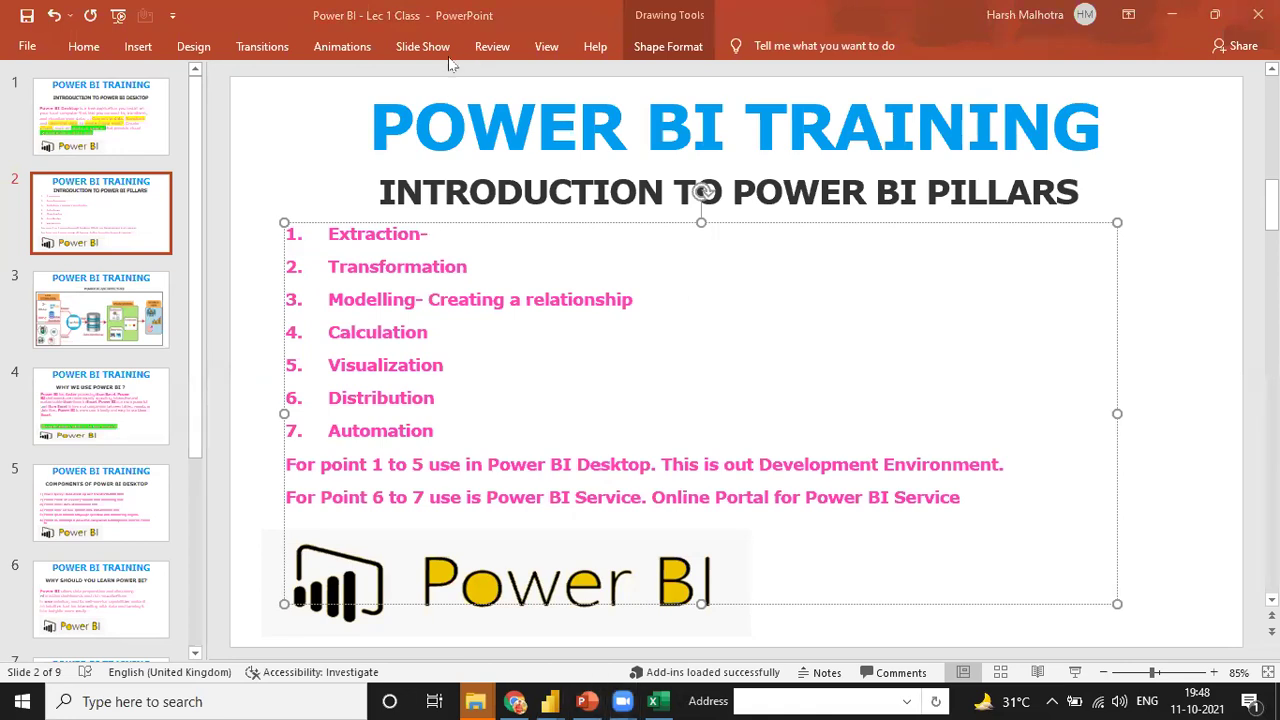
pyautogui.moveTo(548, 701)
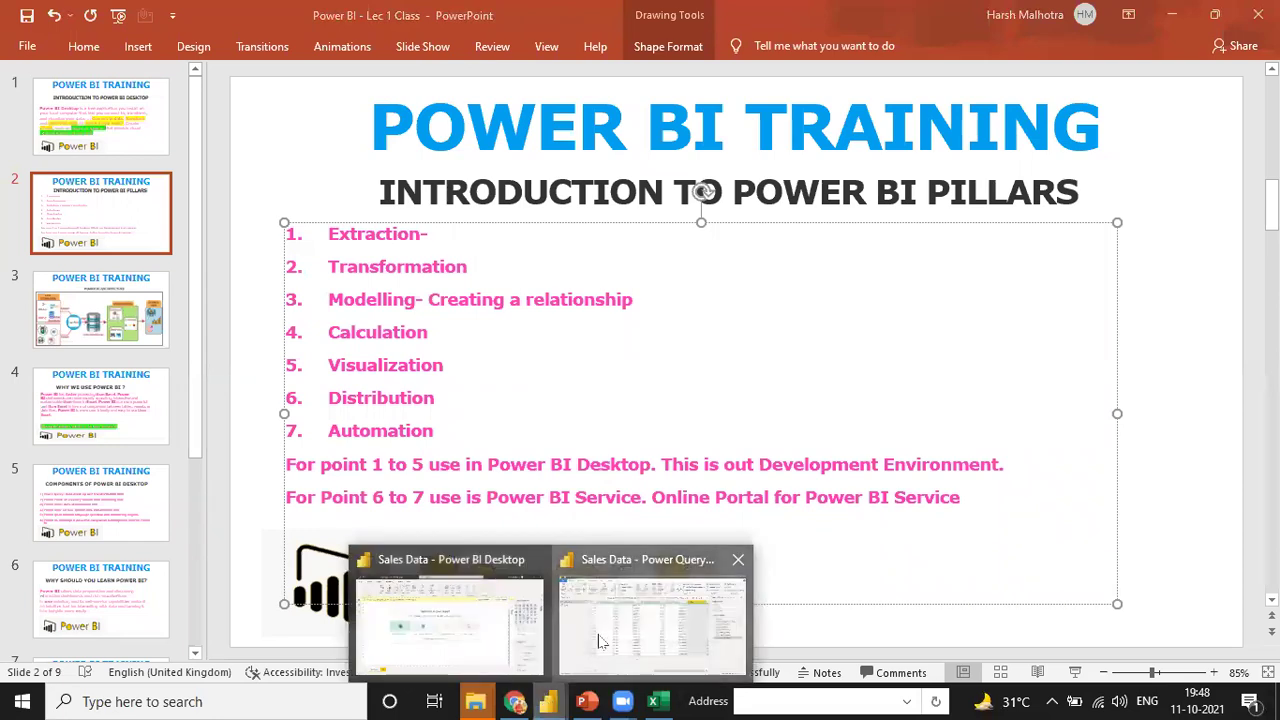
pyautogui.click(600, 641)
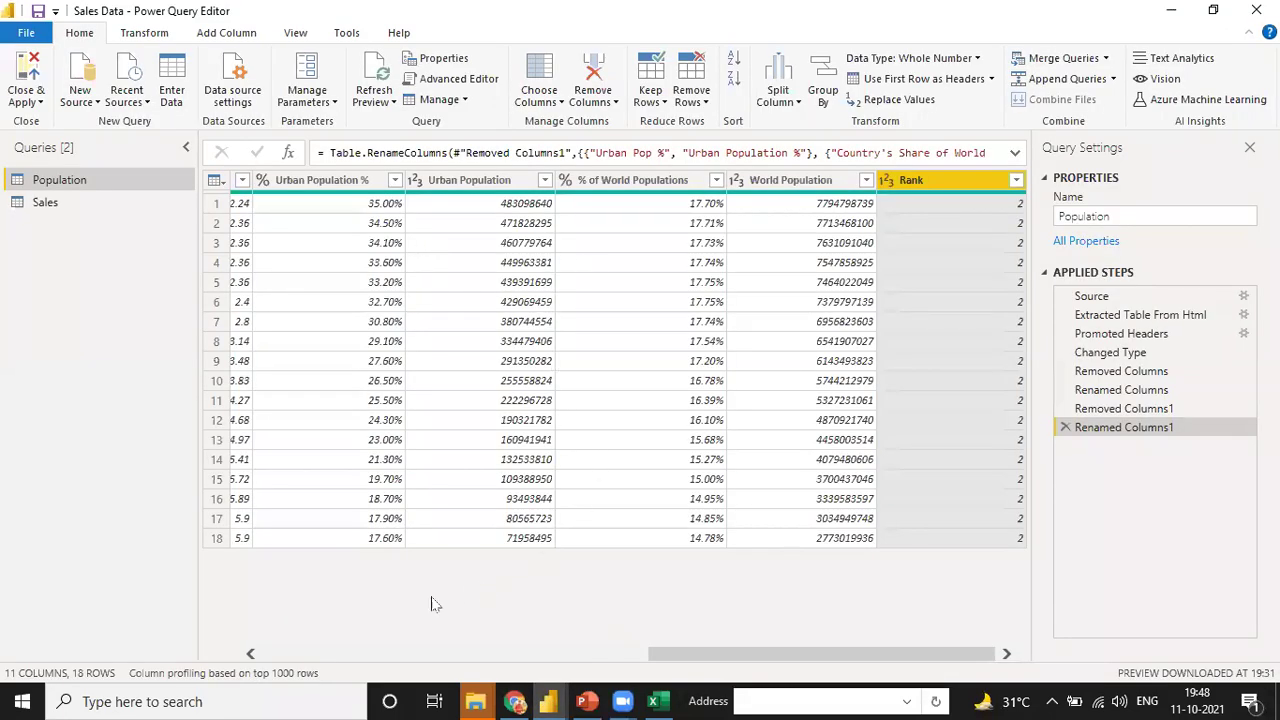
# Step: Look over the Population table's columns from Year through to Rank
pyautogui.click(330, 652)
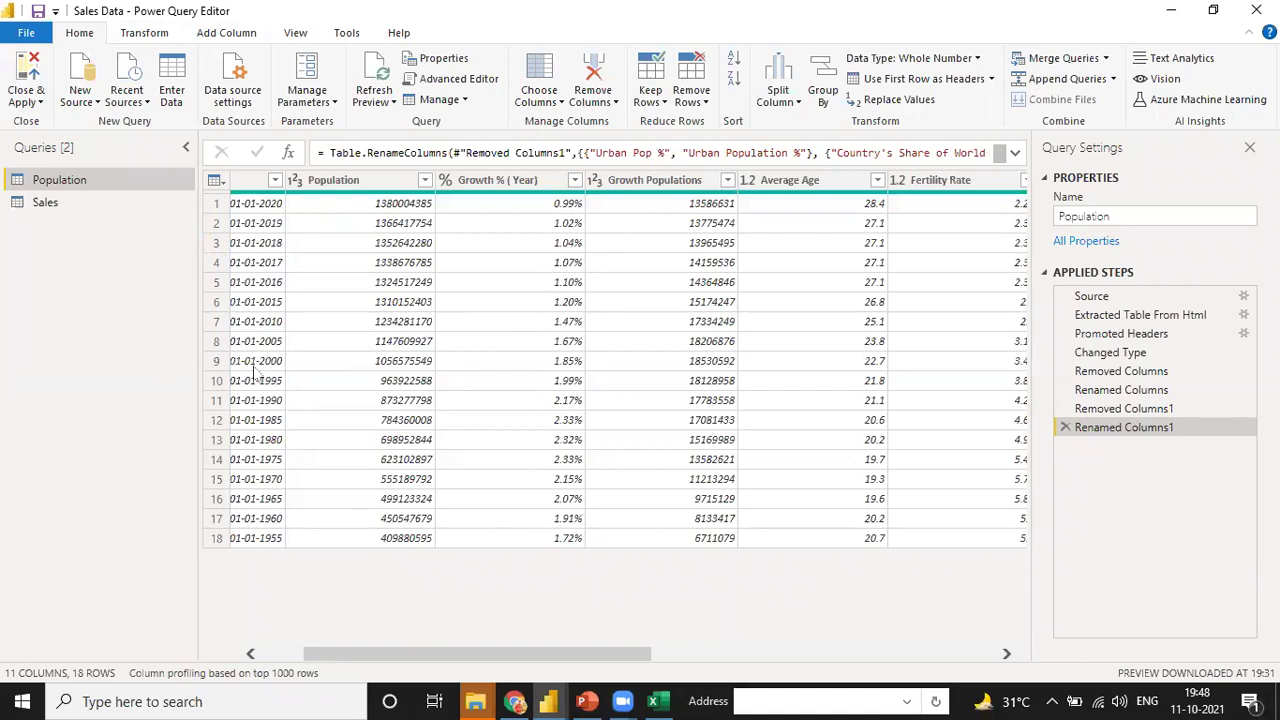
pyautogui.click(265, 657)
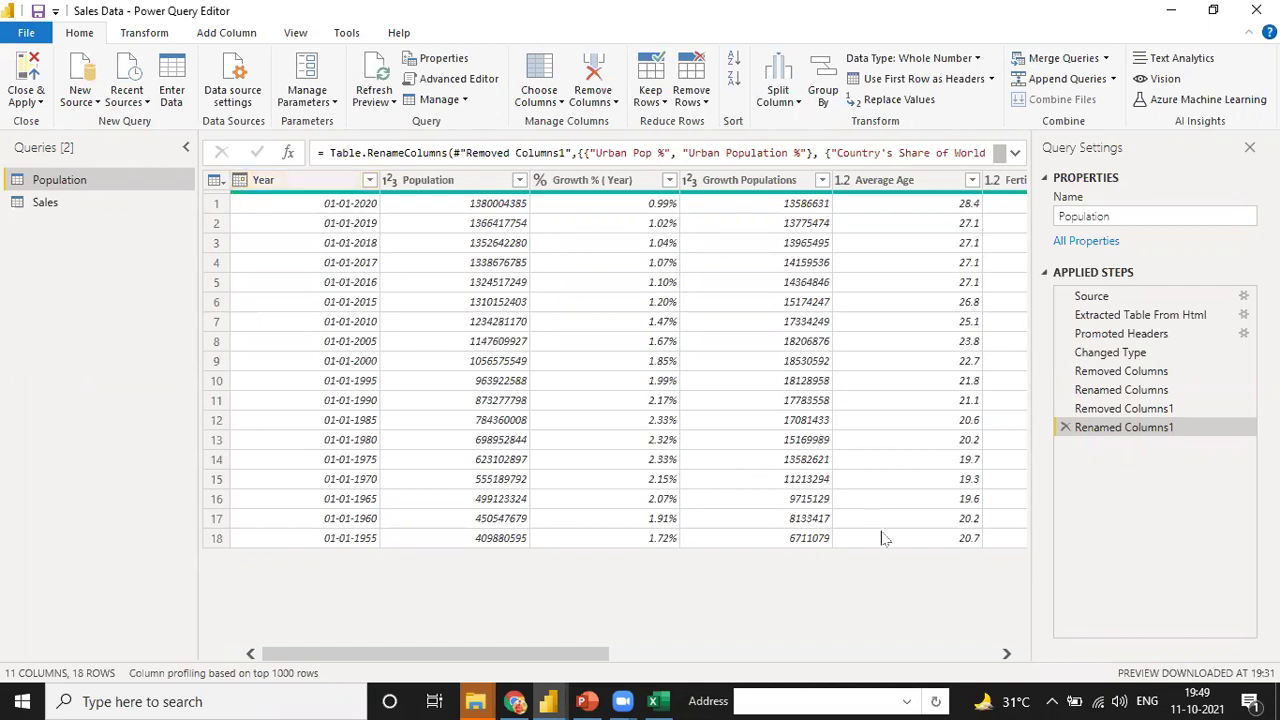
pyautogui.click(985, 658)
pyautogui.click(985, 658)
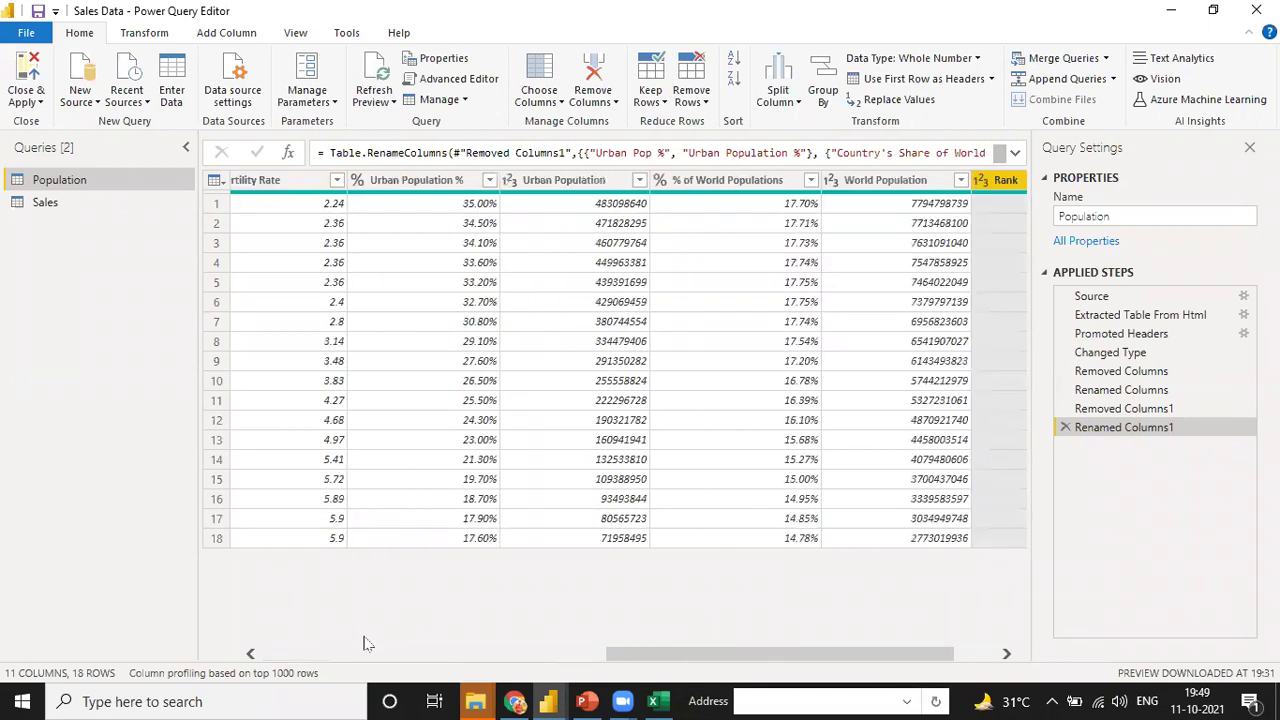
pyautogui.click(300, 657)
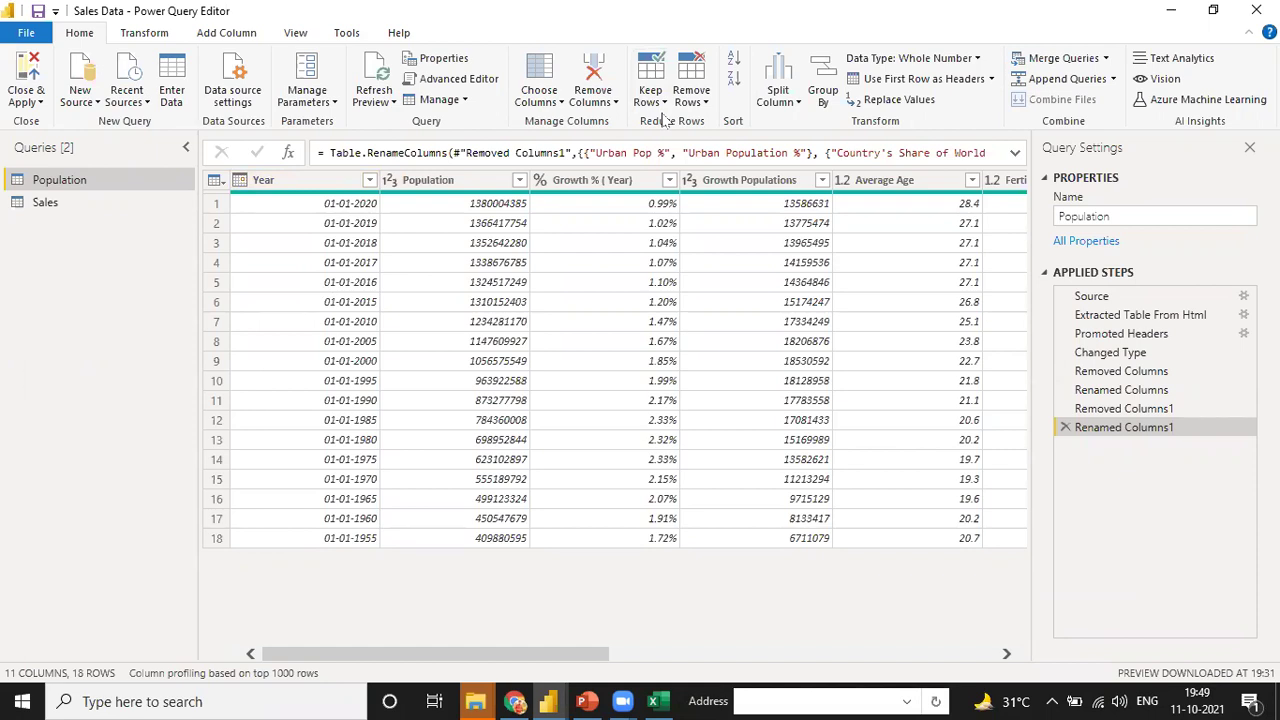
# Step: Try keeping only the top 5 rows of the Population table, and delete the resulting applied step
pyautogui.click(660, 104)
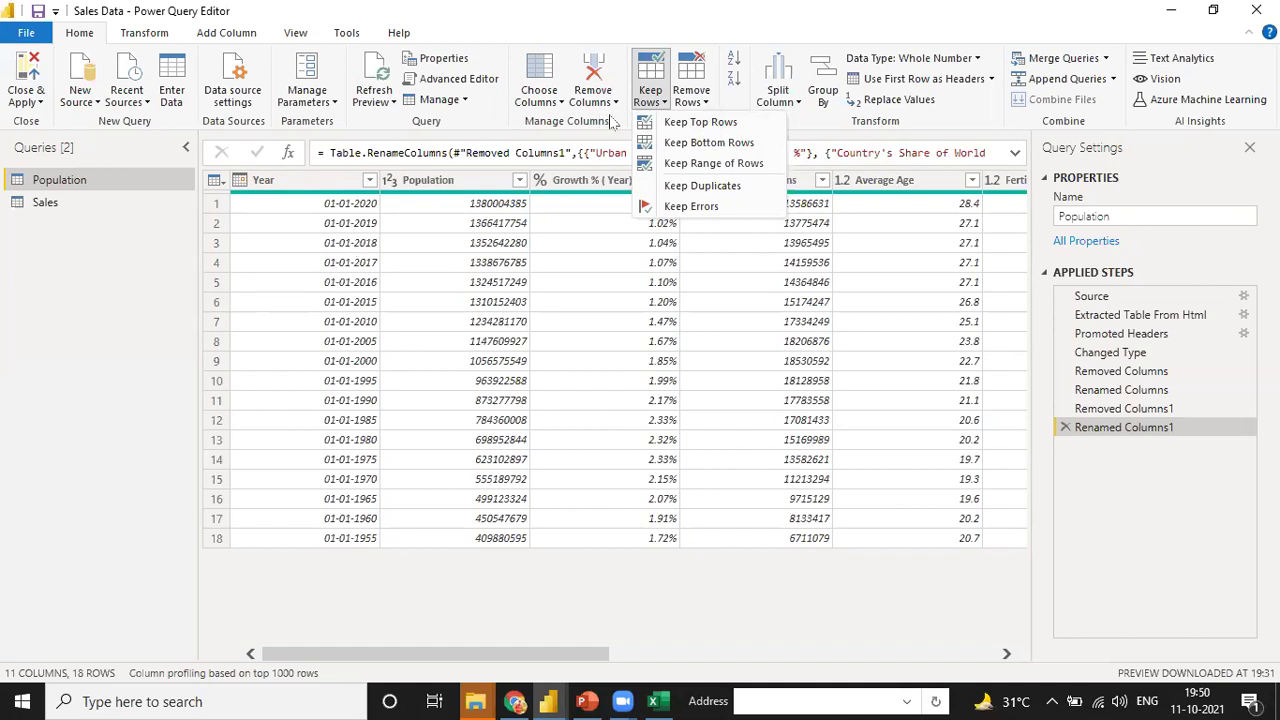
pyautogui.click(668, 122)
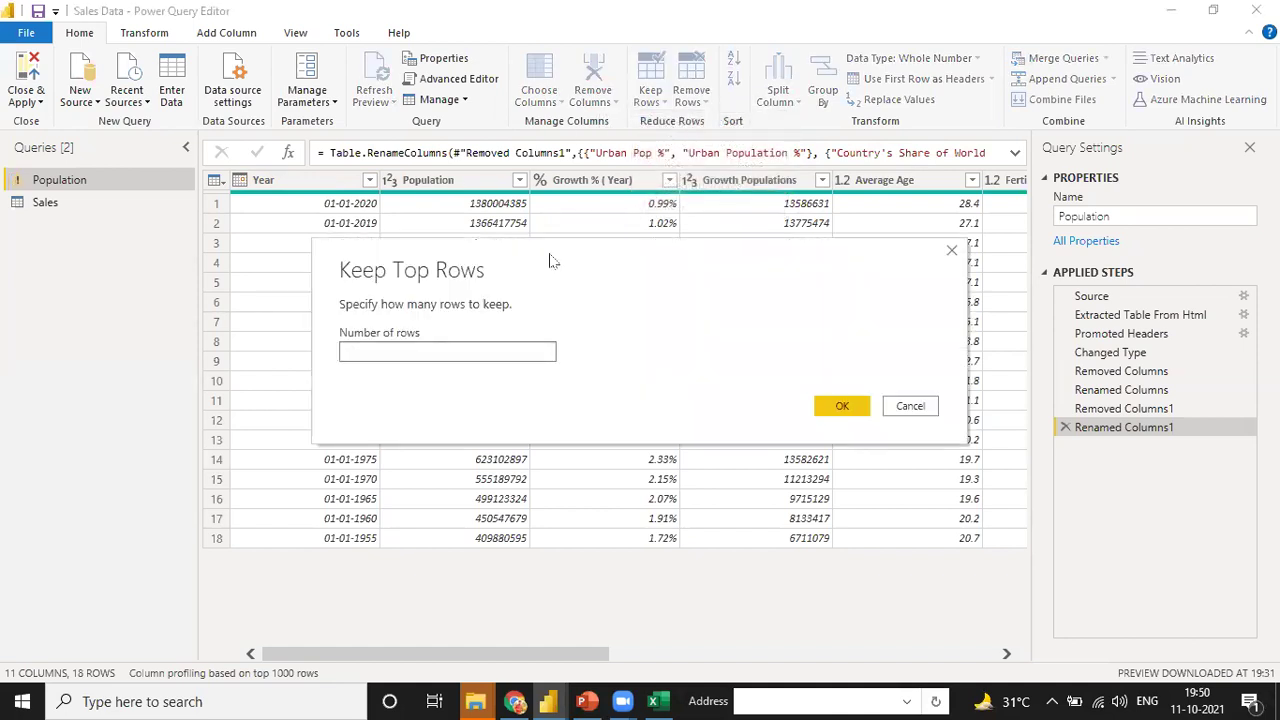
pyautogui.write('5')
pyautogui.click(828, 408)
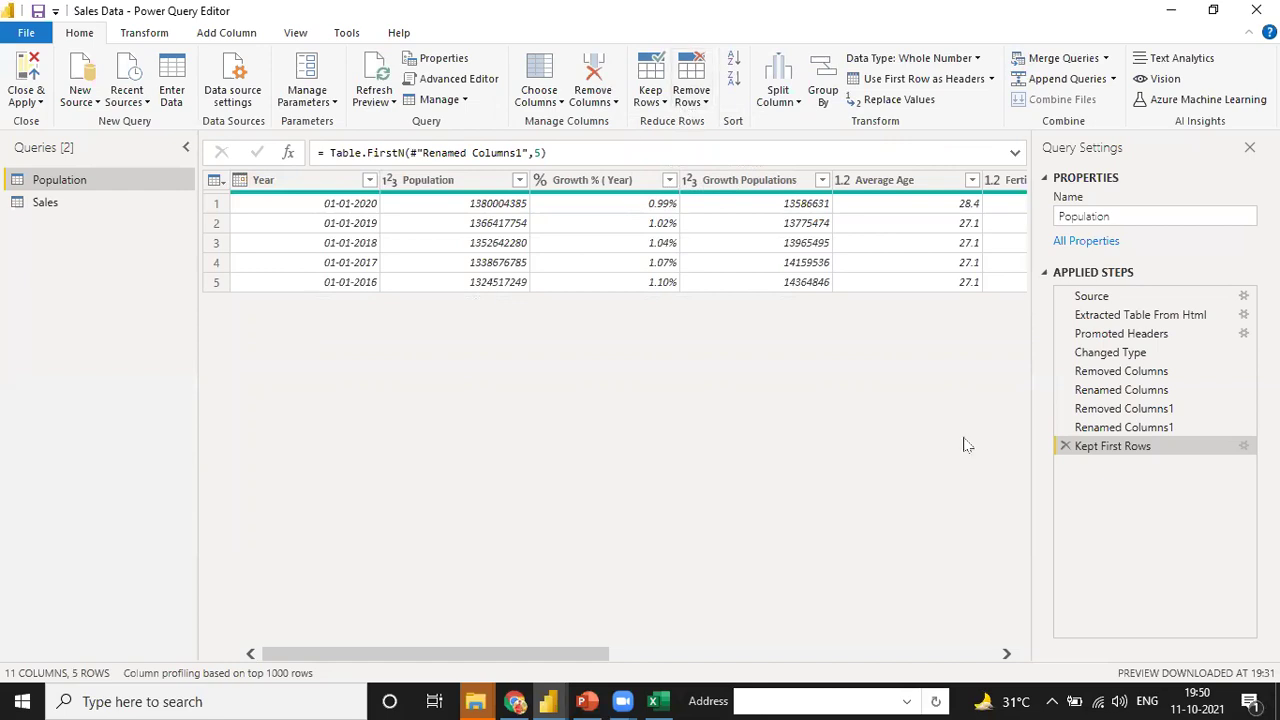
pyautogui.click(1065, 446)
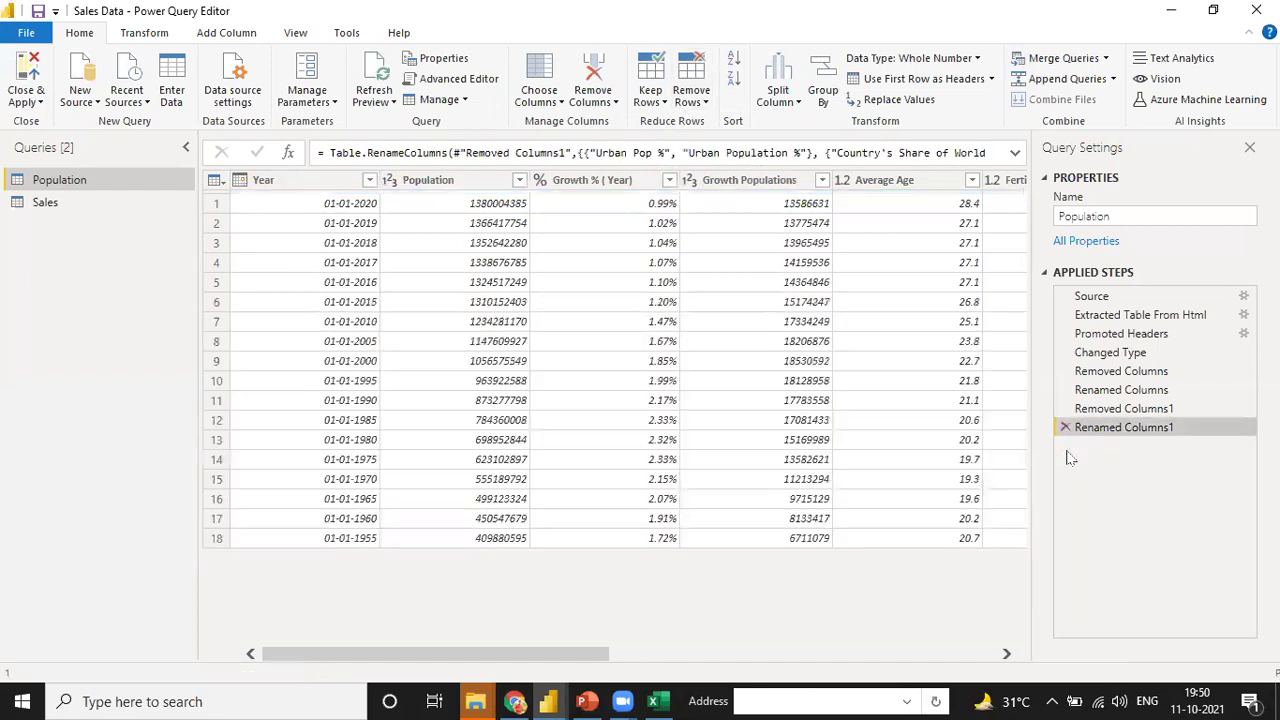
pyautogui.click(650, 98)
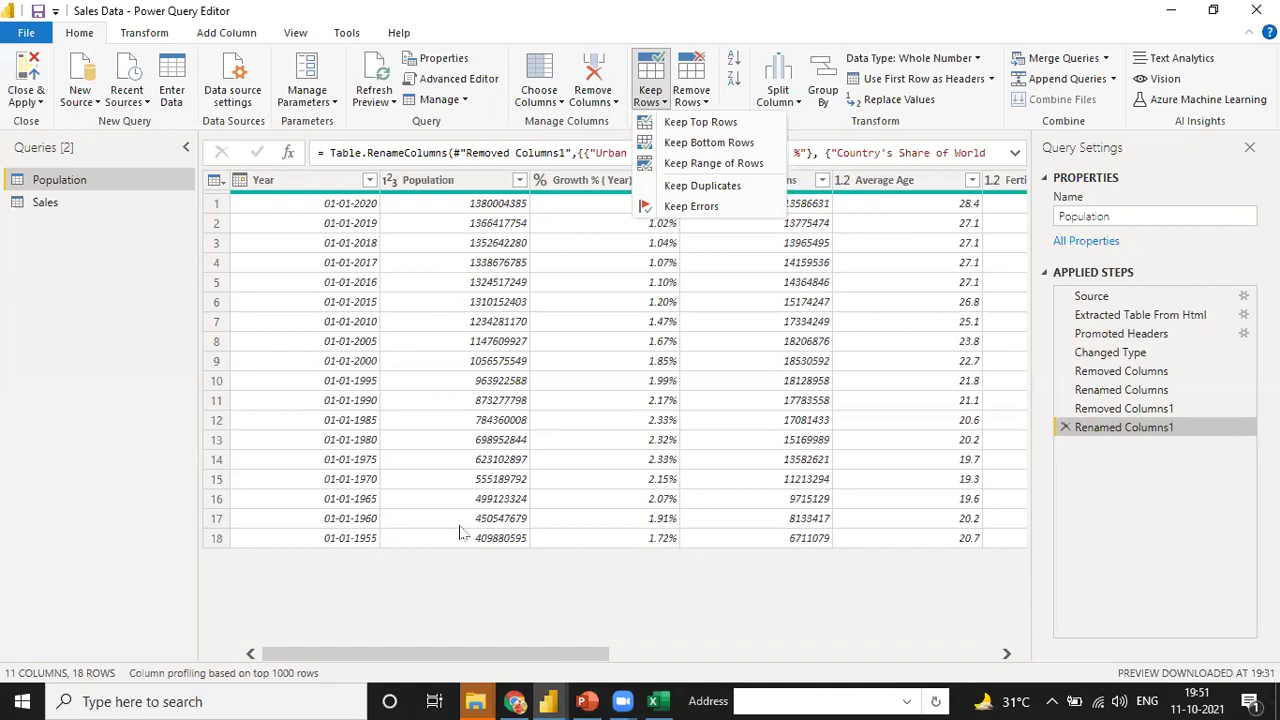
pyautogui.press('Escape')
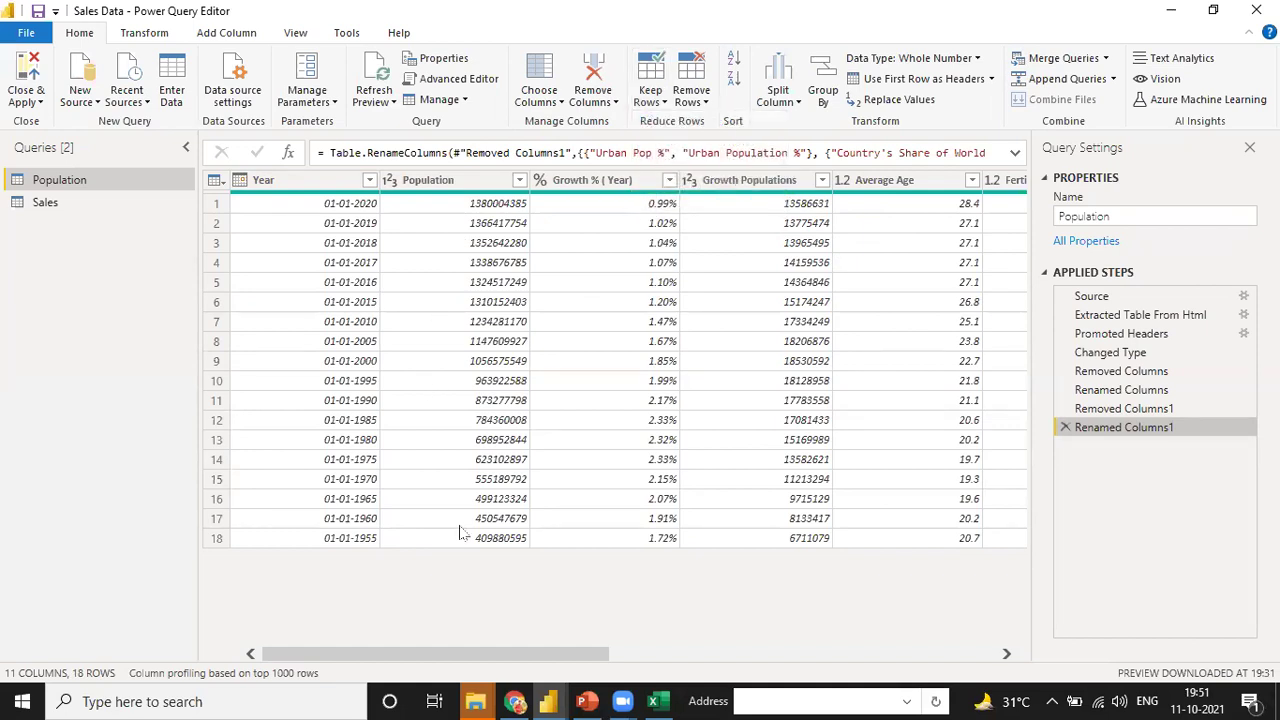
# Step: Try removing the bottom 6 rows of the Population table, and delete the resulting applied step
pyautogui.click(697, 102)
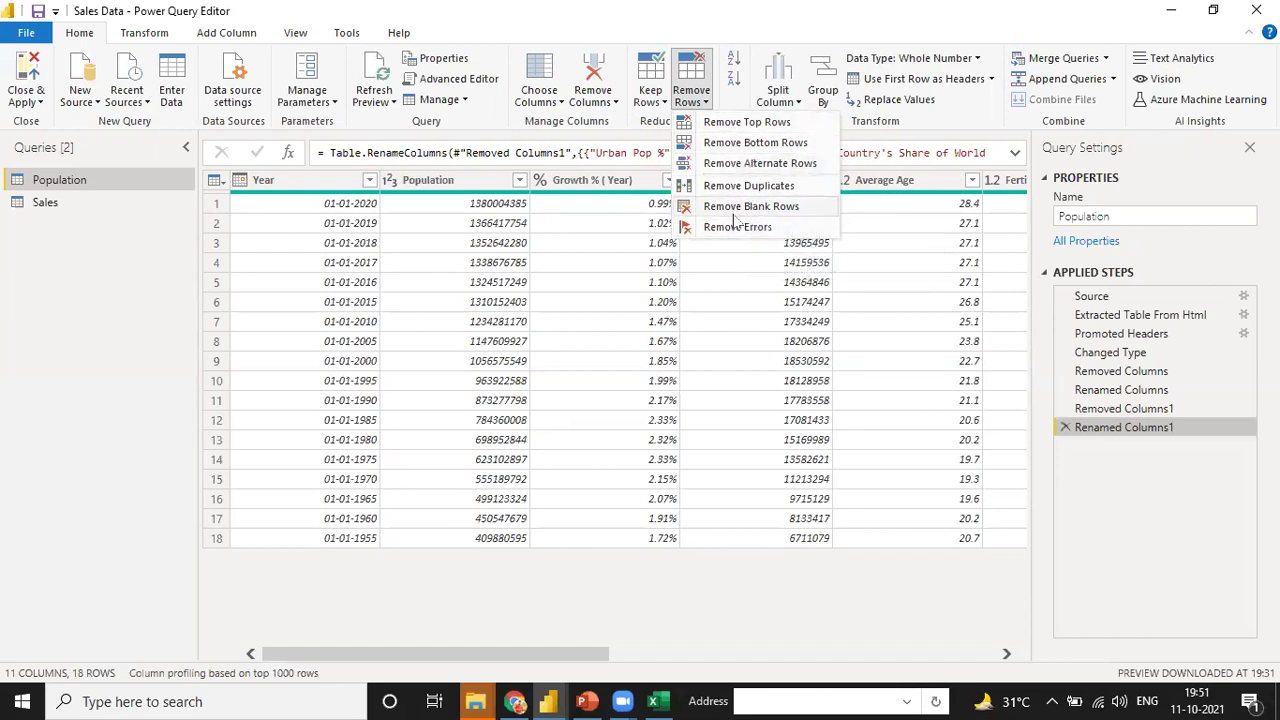
pyautogui.click(759, 144)
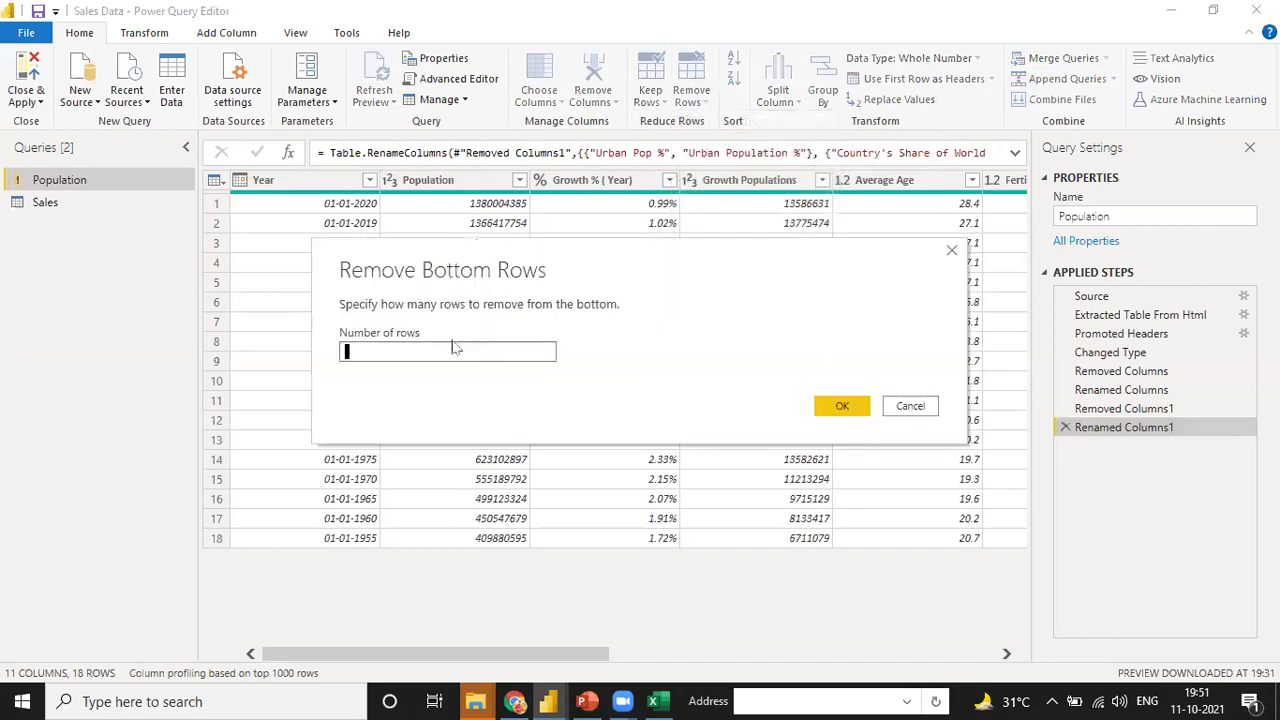
pyautogui.write('6')
pyautogui.click(843, 406)
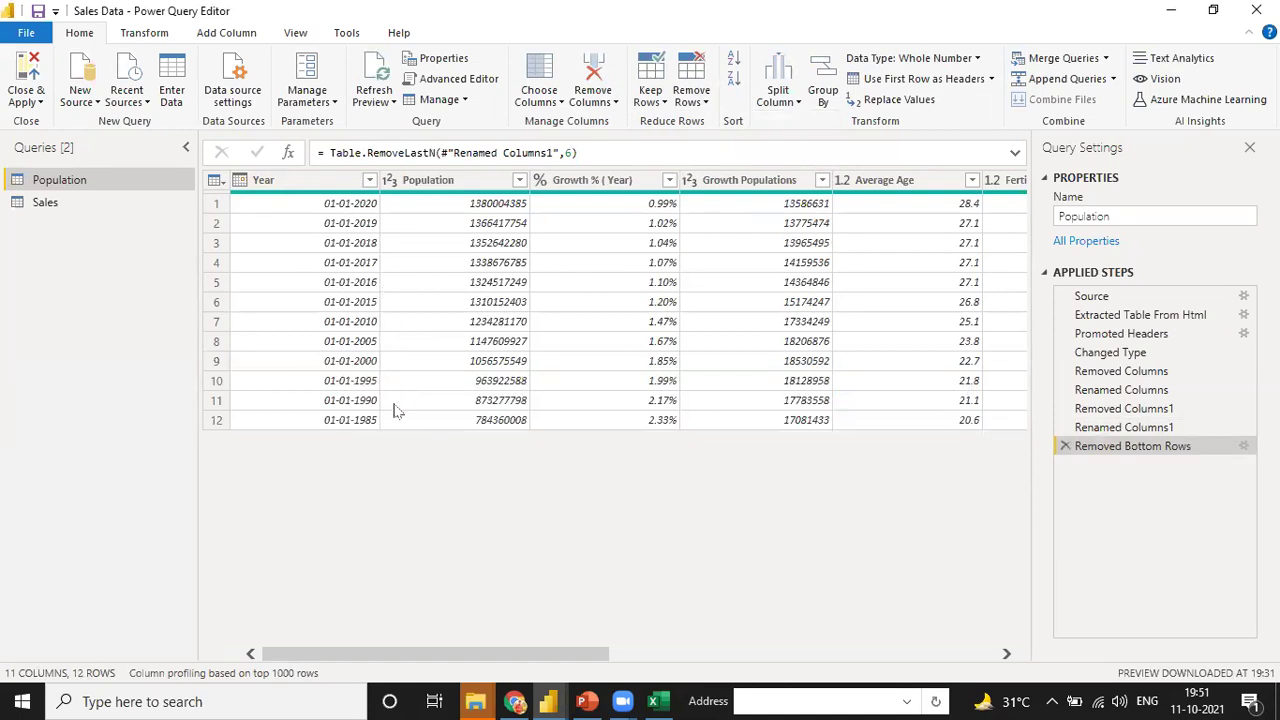
pyautogui.click(1066, 447)
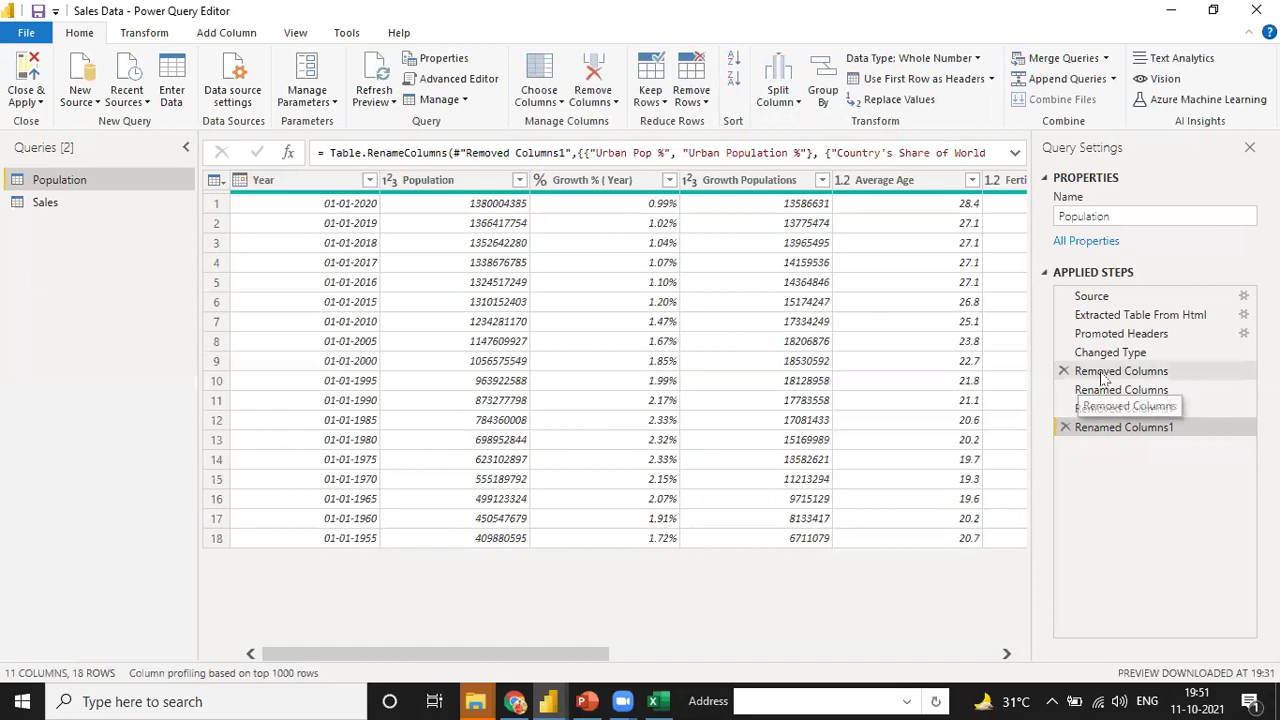
# Step: Review the formulas and table columns at the Removed Columns1, Renamed Columns and Removed Columns steps of the Population query
pyautogui.click(1118, 410)
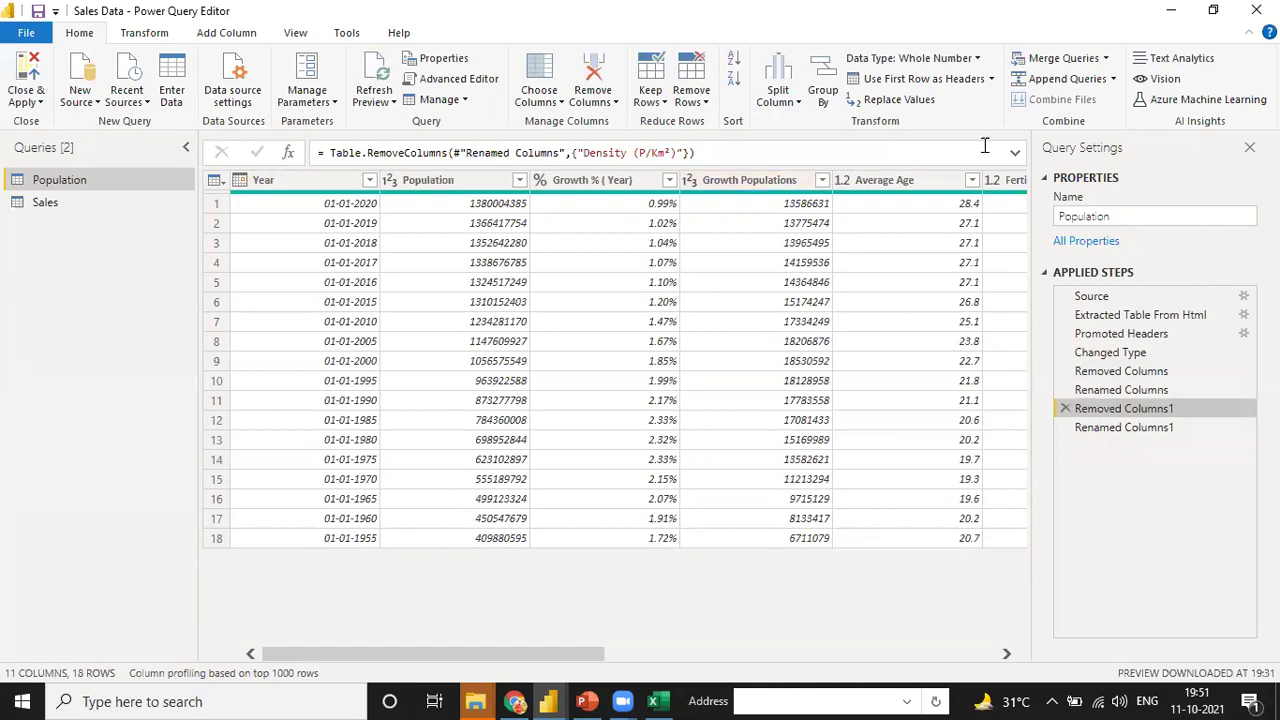
pyautogui.click(1015, 153)
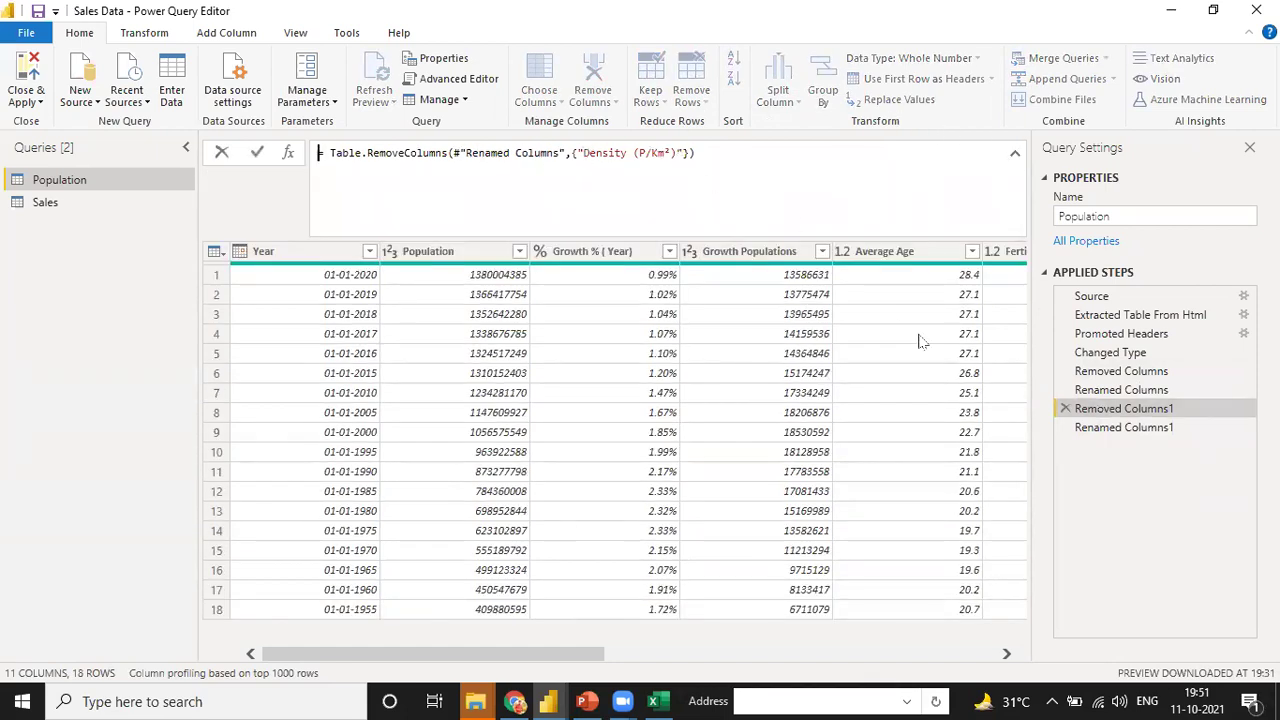
pyautogui.click(1123, 392)
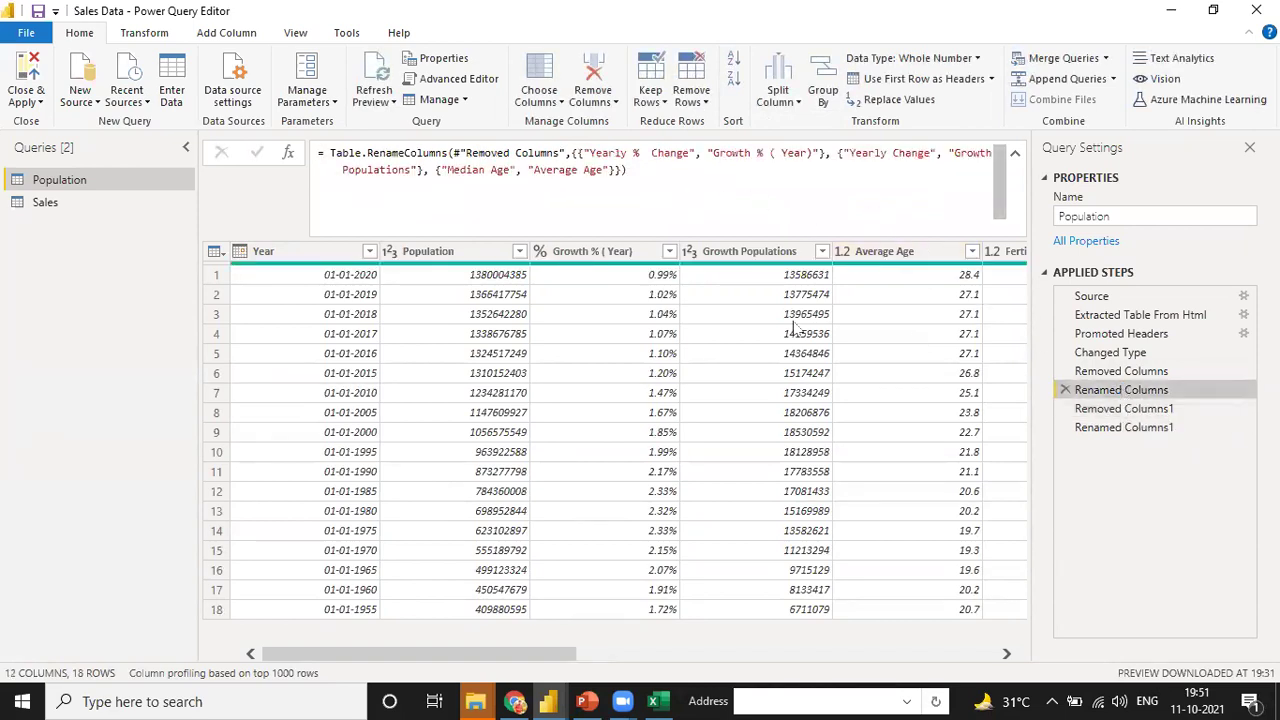
pyautogui.click(986, 655)
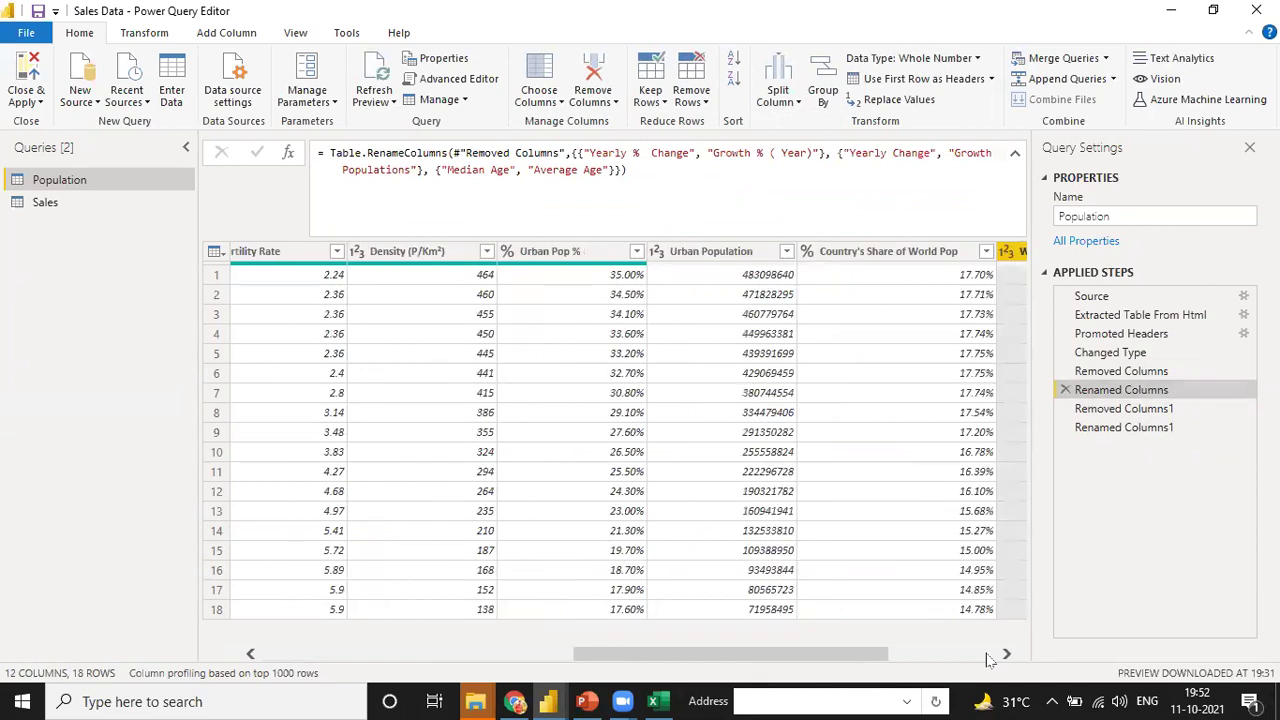
pyautogui.click(986, 655)
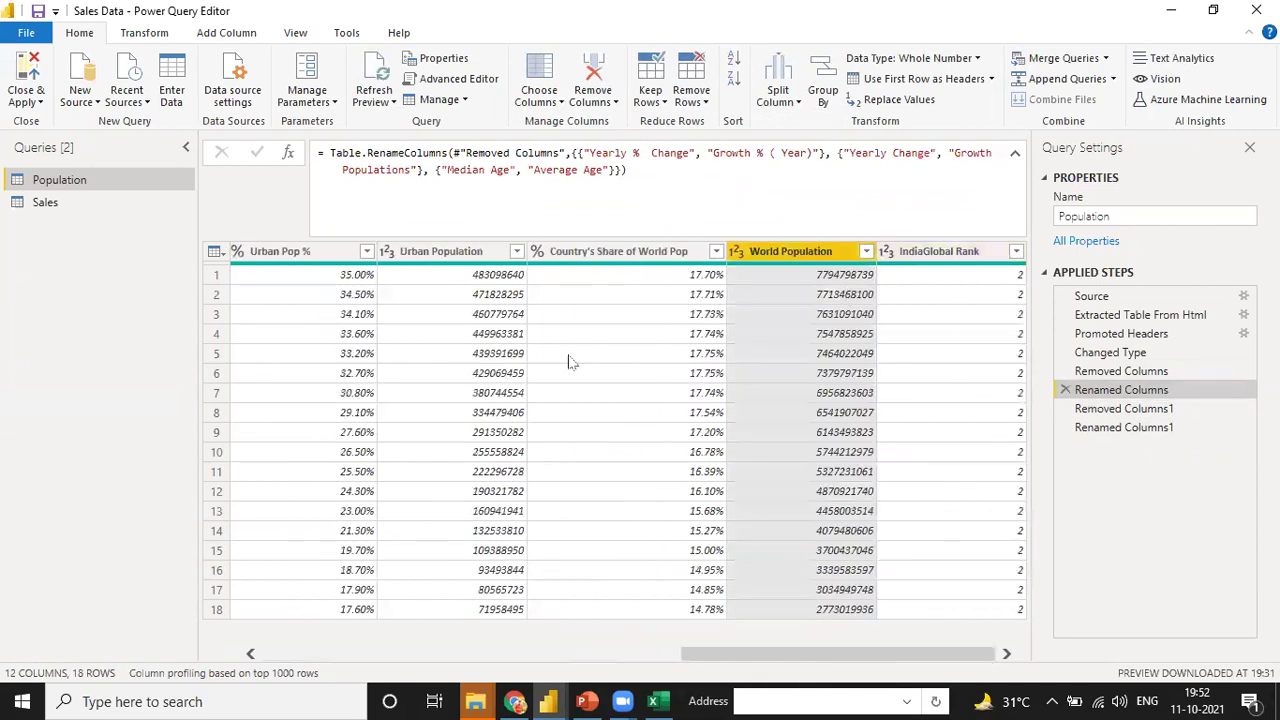
pyautogui.click(250, 654)
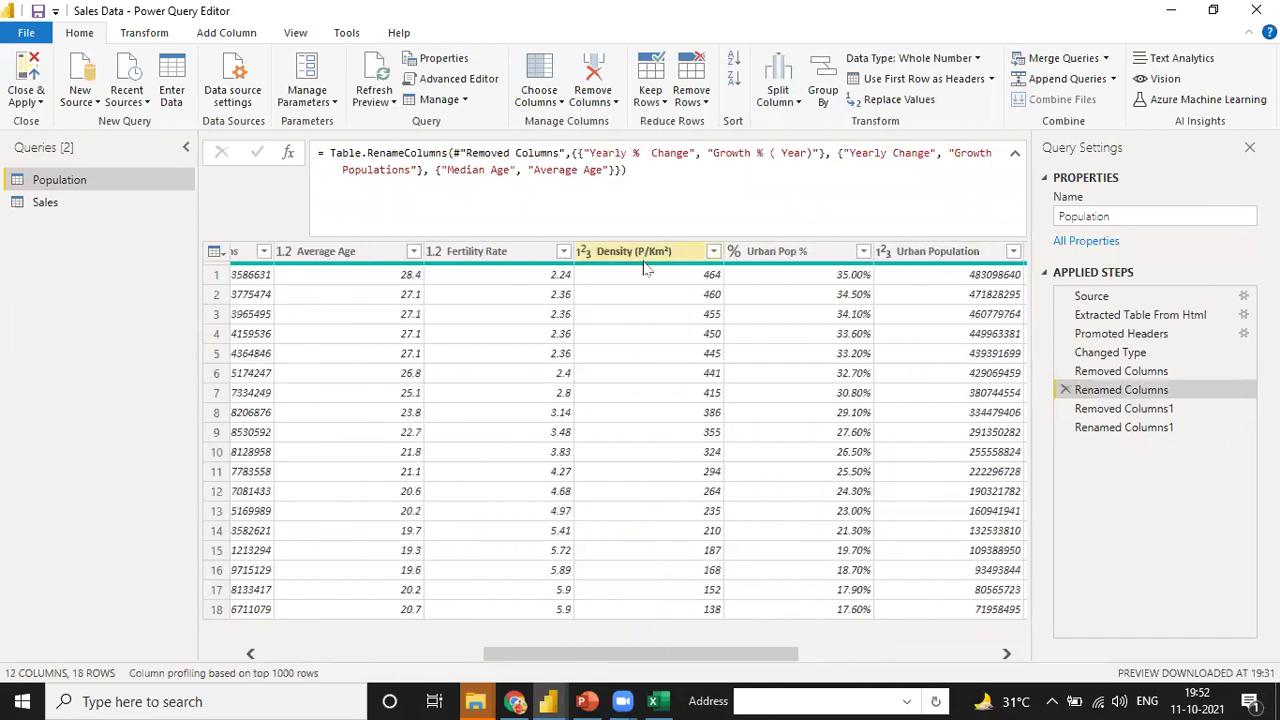
pyautogui.click(1112, 371)
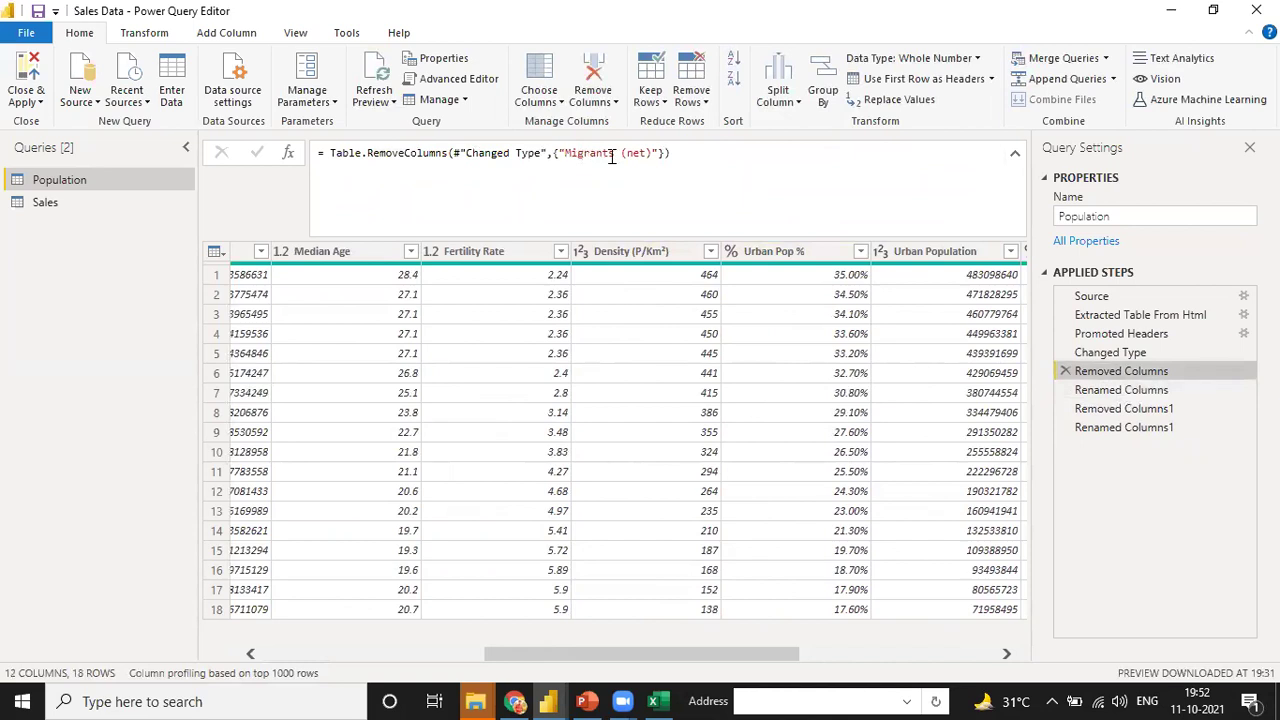
pyautogui.moveTo(1004, 653); pyautogui.dragTo(1004, 655)
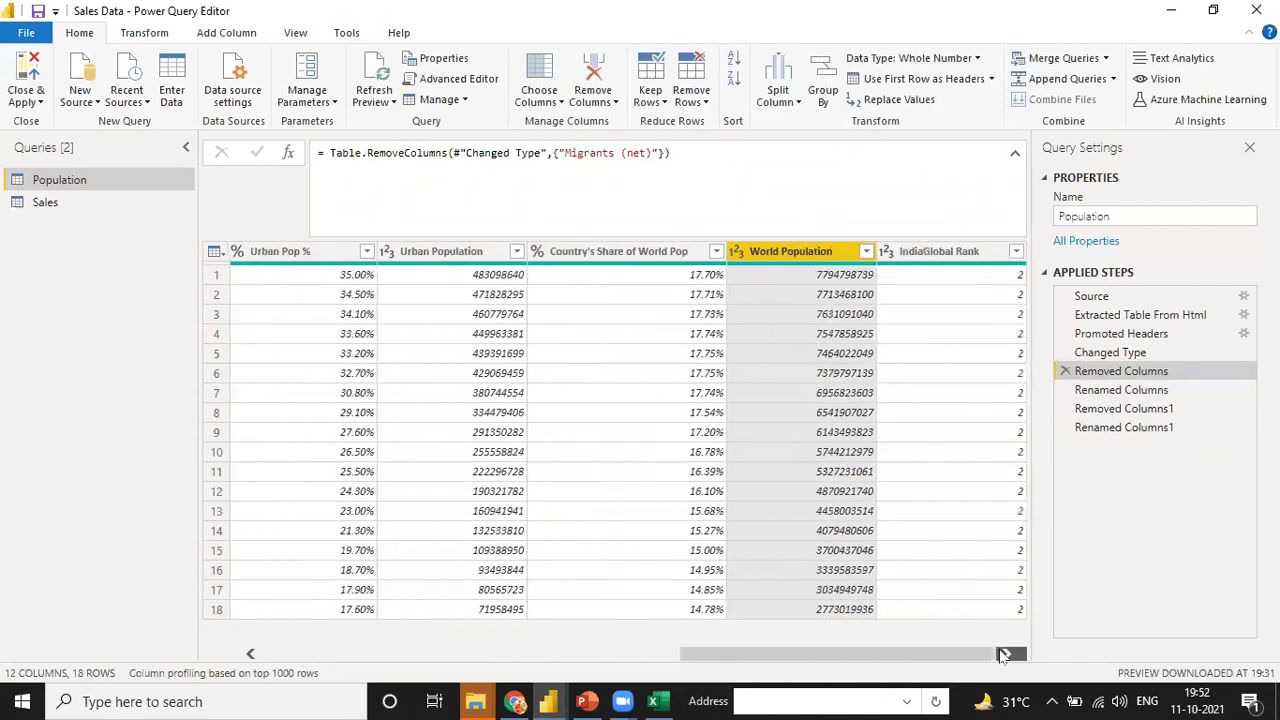
# Step: Review the Changed Type, Promoted Headers, Extracted Table From Html and Source steps, return to Renamed Columns1 and collapse the formula
pyautogui.click(1100, 352)
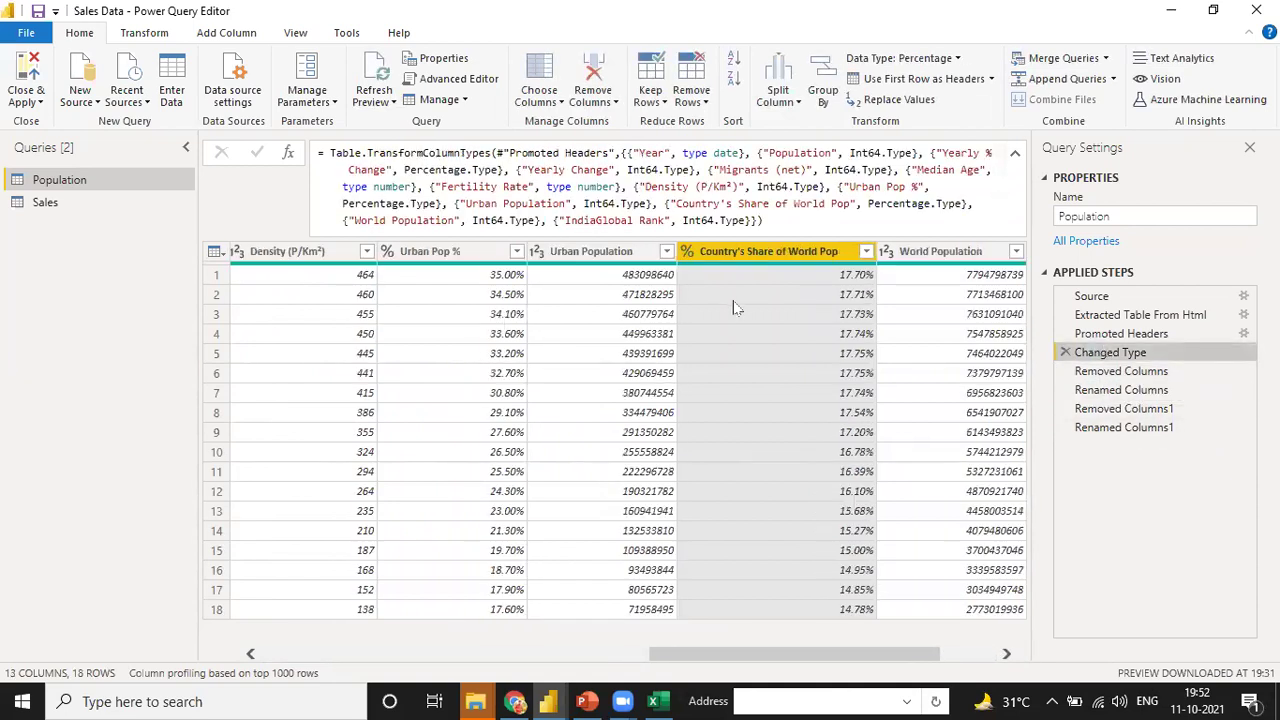
pyautogui.moveTo(251, 655); pyautogui.dragTo(251, 655)
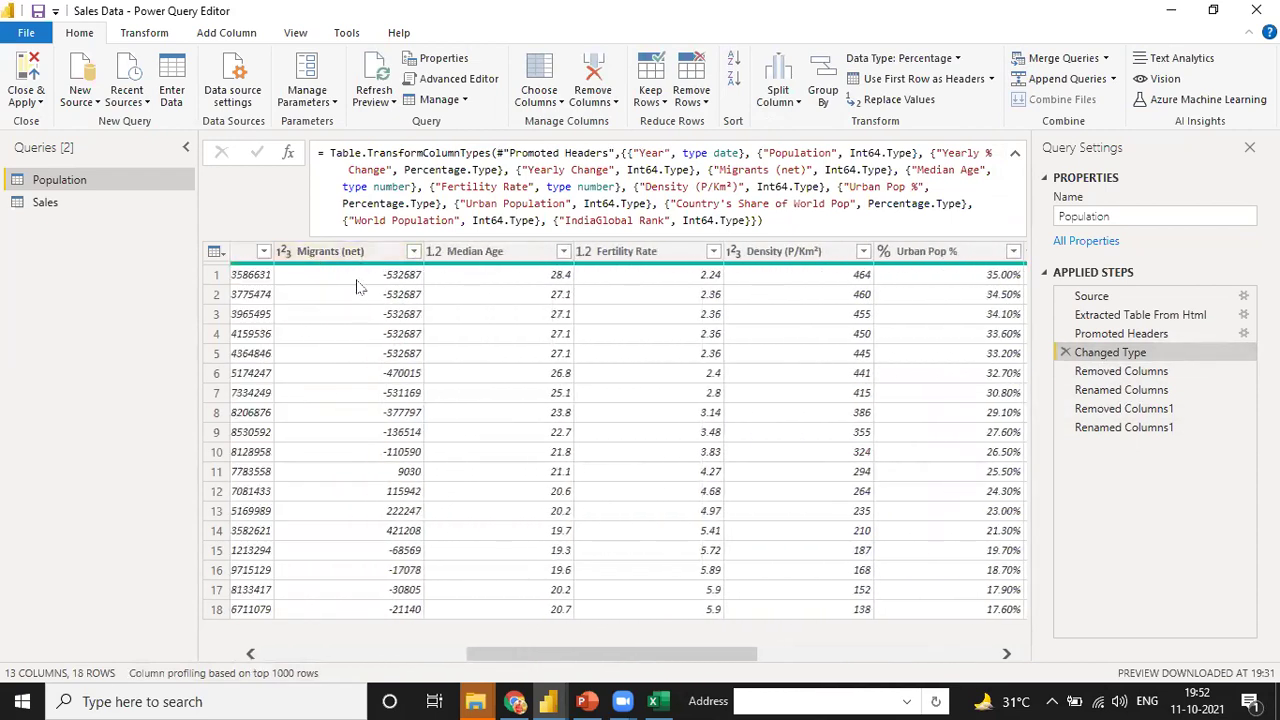
pyautogui.click(1092, 336)
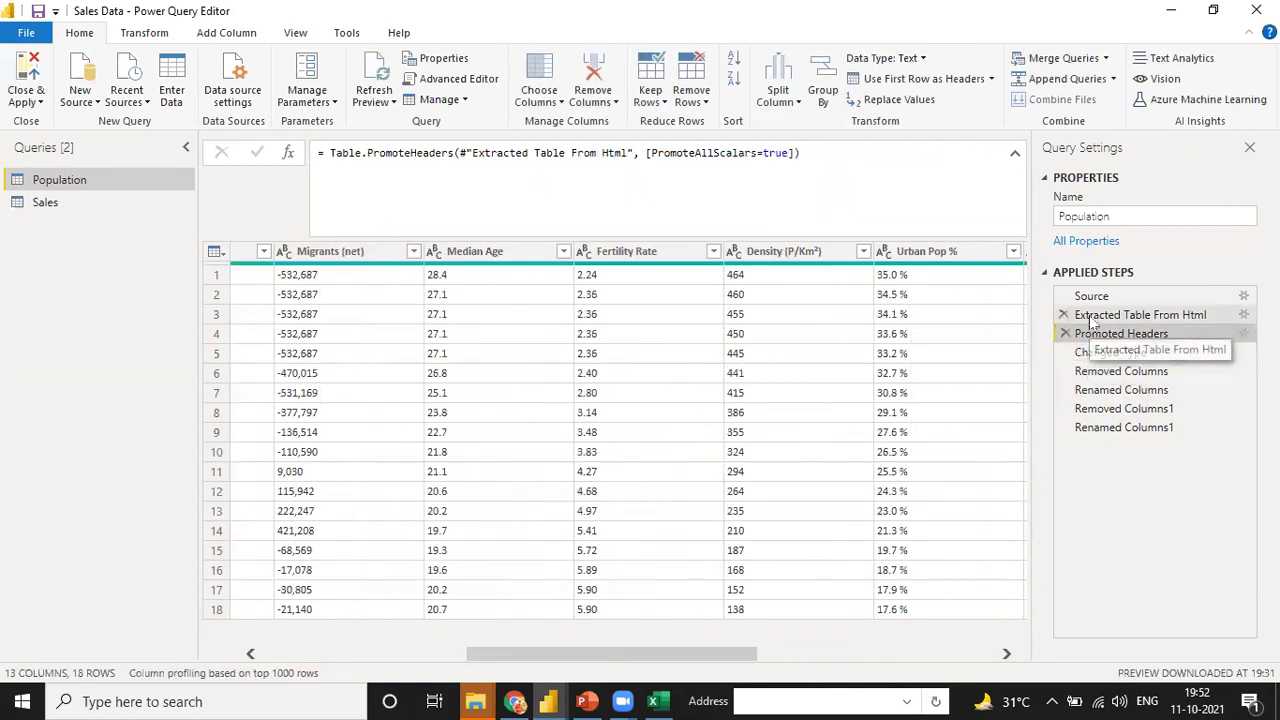
pyautogui.click(1092, 316)
pyautogui.click(1086, 298)
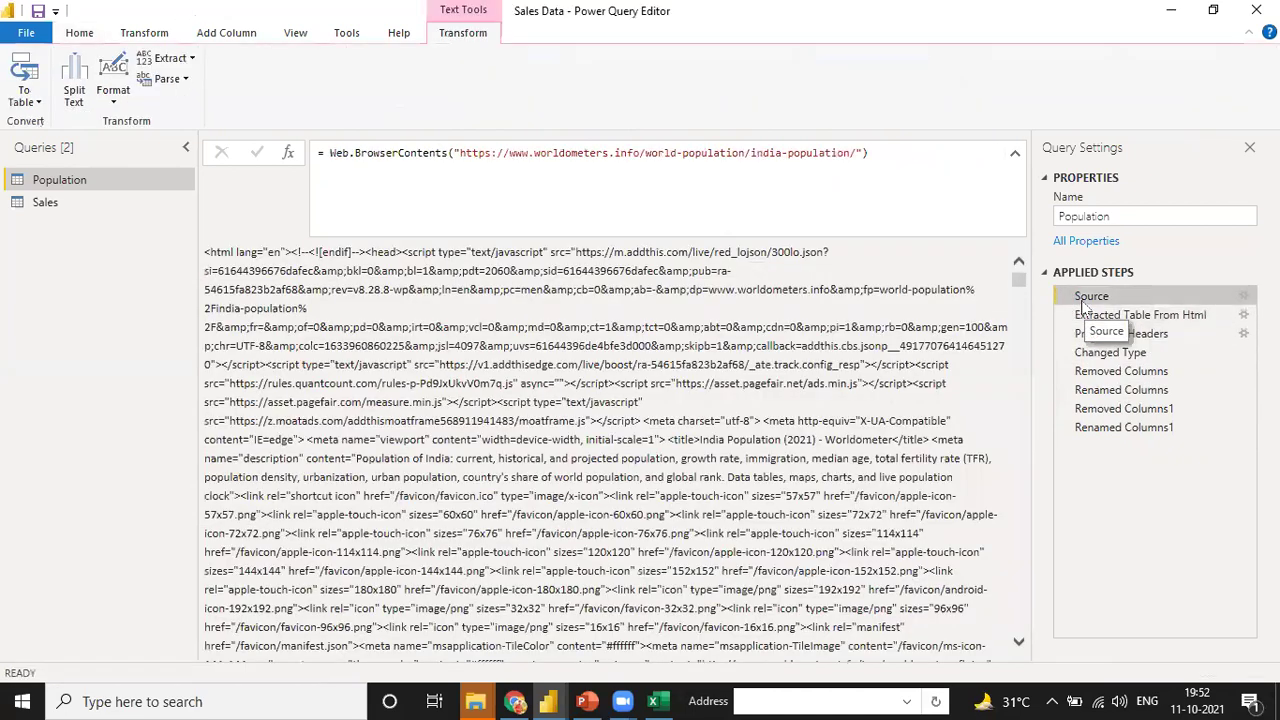
pyautogui.click(1103, 428)
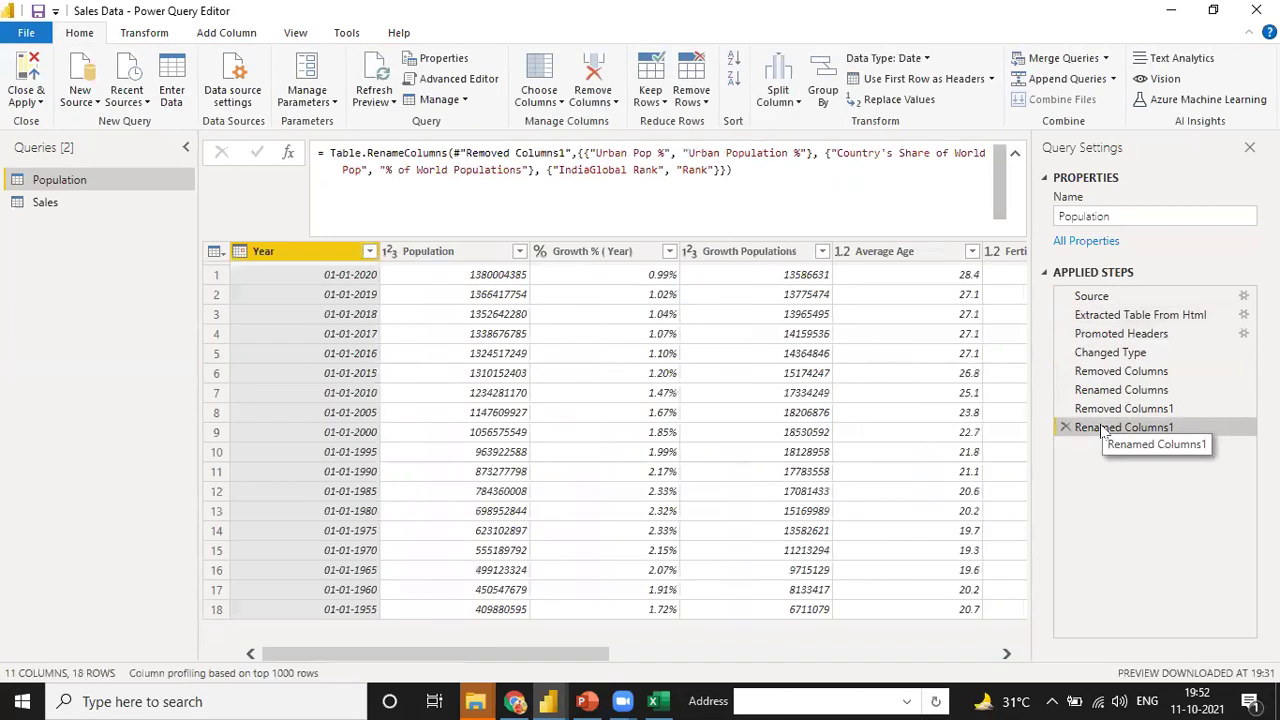
pyautogui.click(1015, 153)
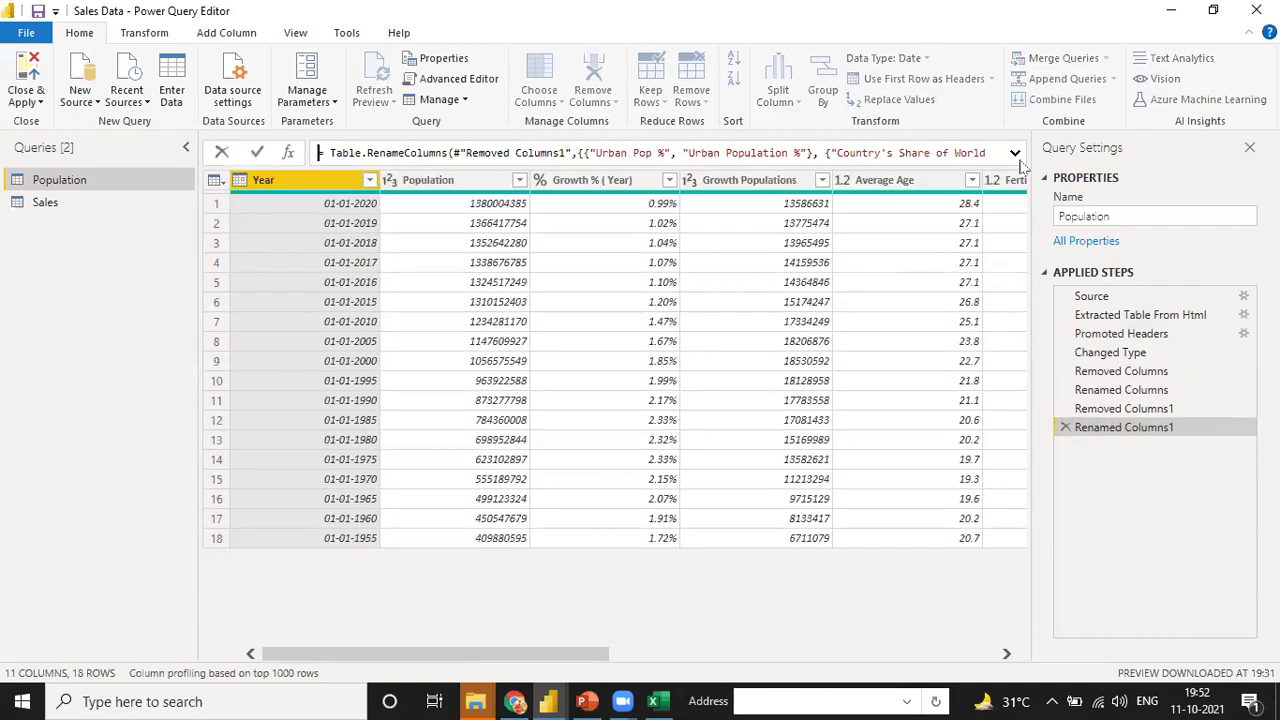
# Step: Close the query editor with its pending changes applied, and switch back to Power BI
pyautogui.click(27, 100)
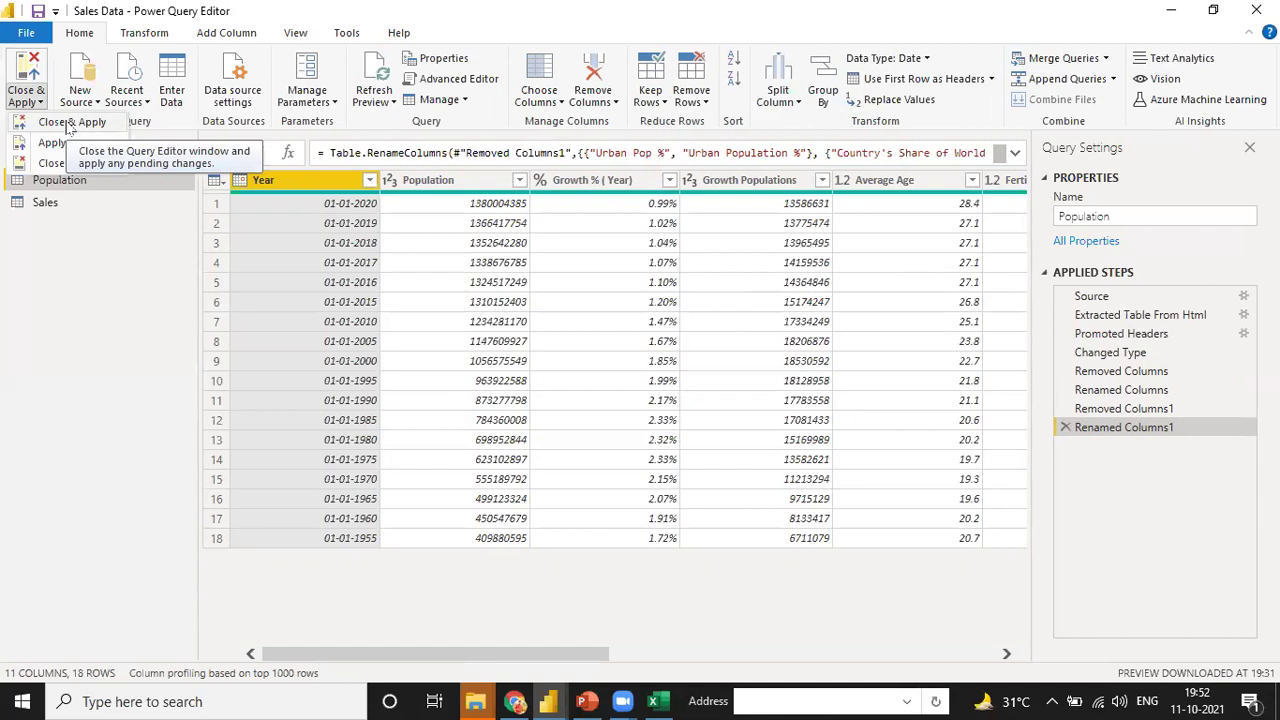
pyautogui.click(68, 123)
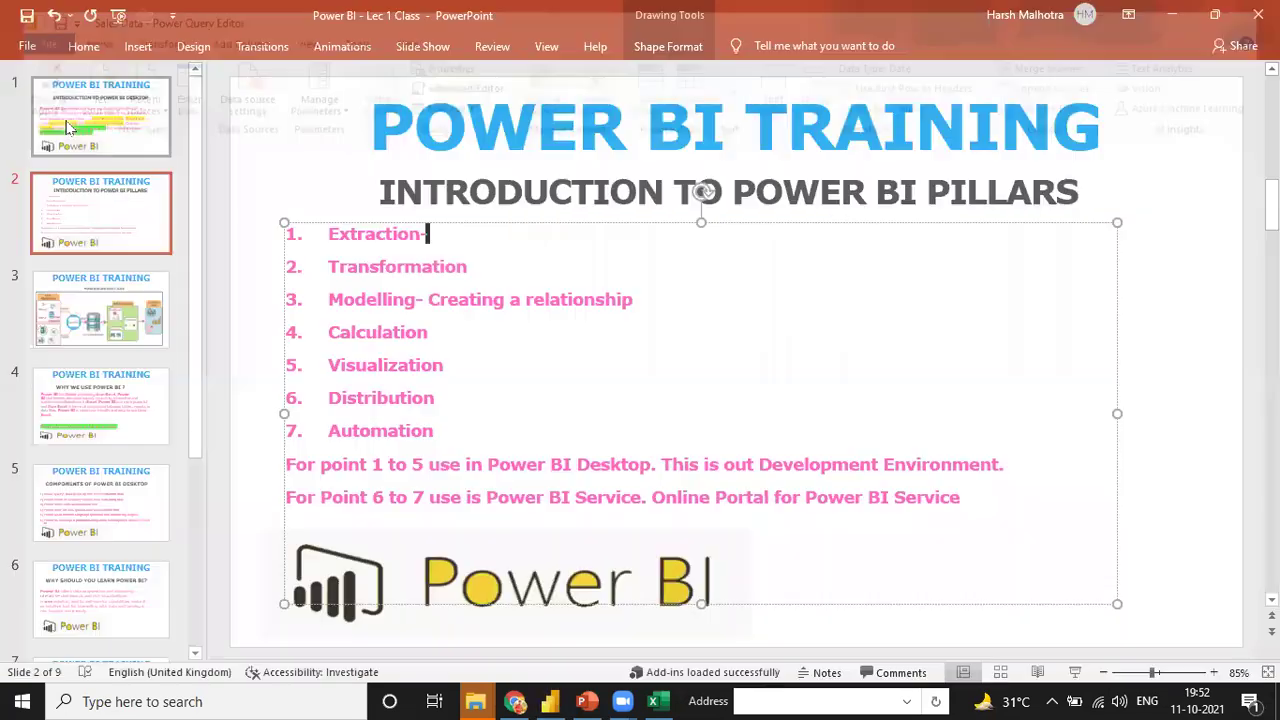
pyautogui.click(548, 701)
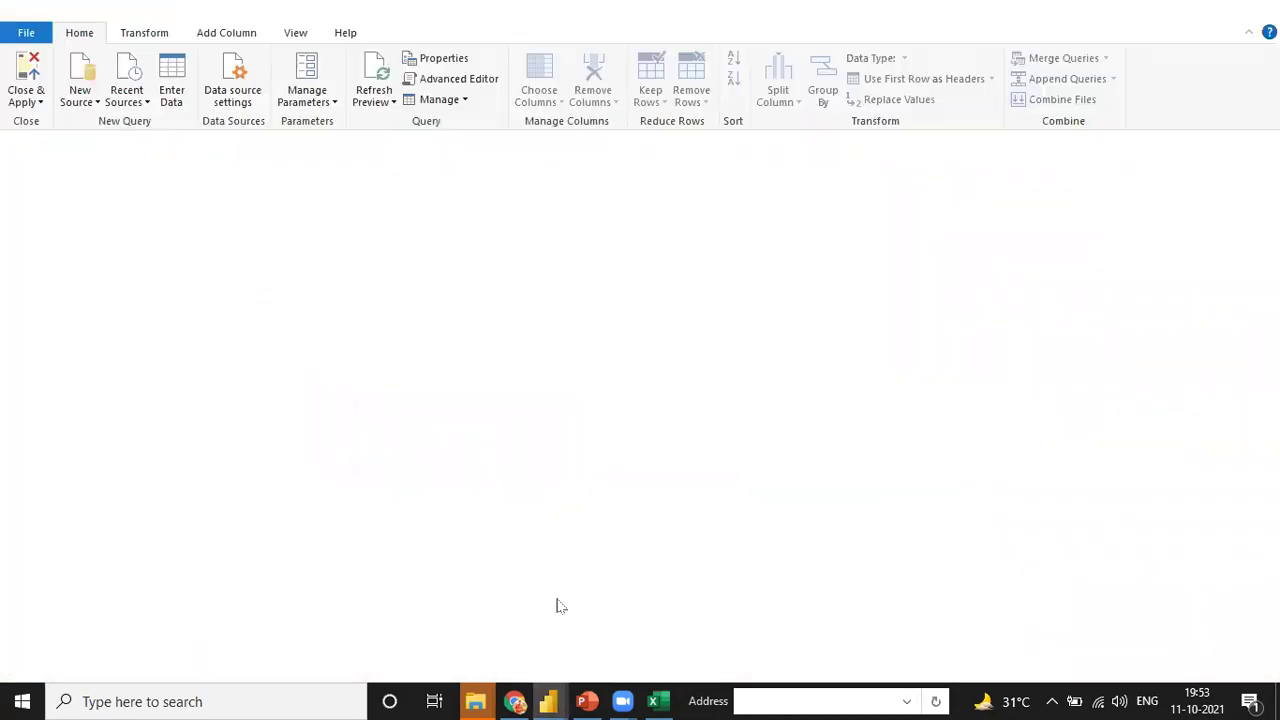
# Step: Return to the query editor, disable load for the Sales query despite the data loss risk, and close the editor with changes applied
pyautogui.click(450, 610)
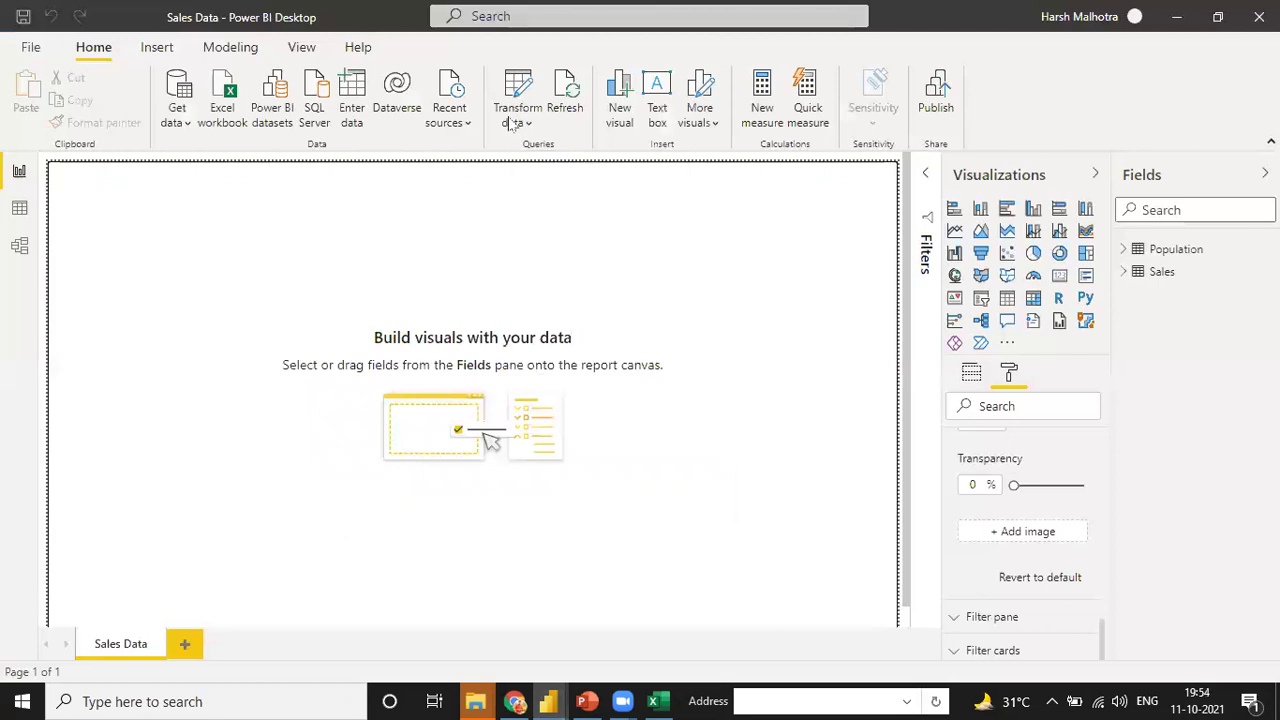
pyautogui.moveTo(549, 699)
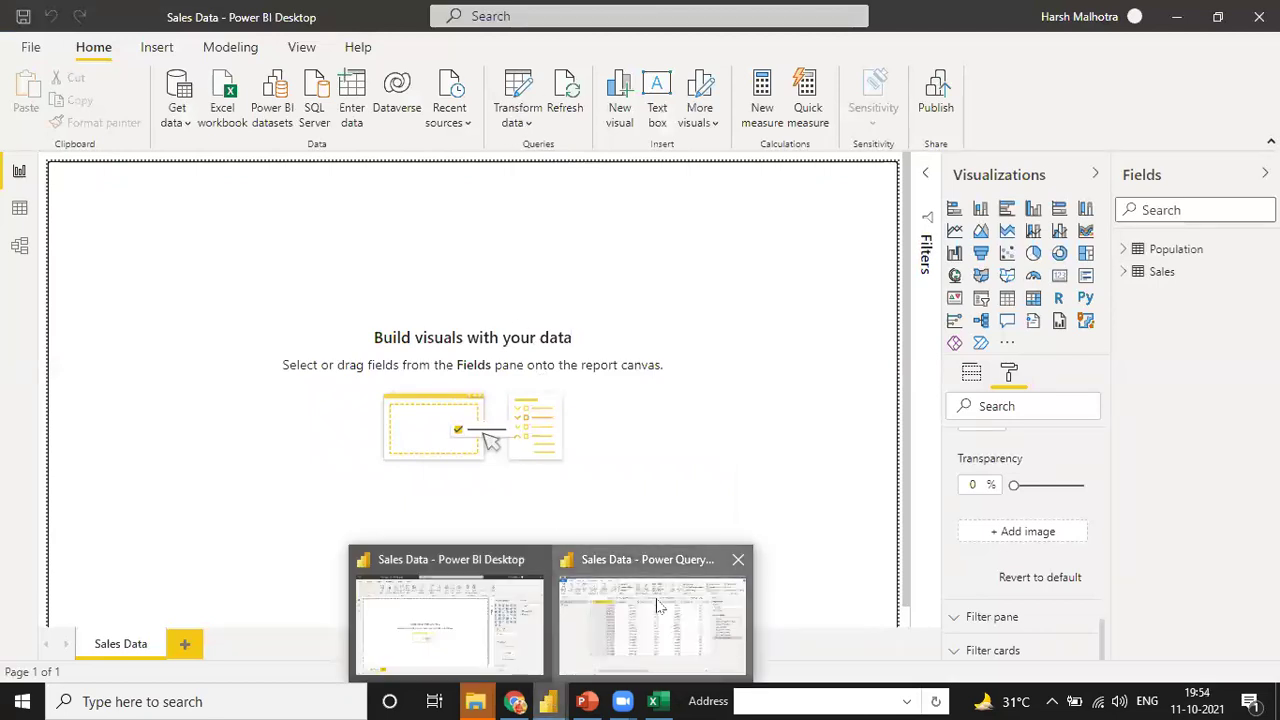
pyautogui.click(658, 606)
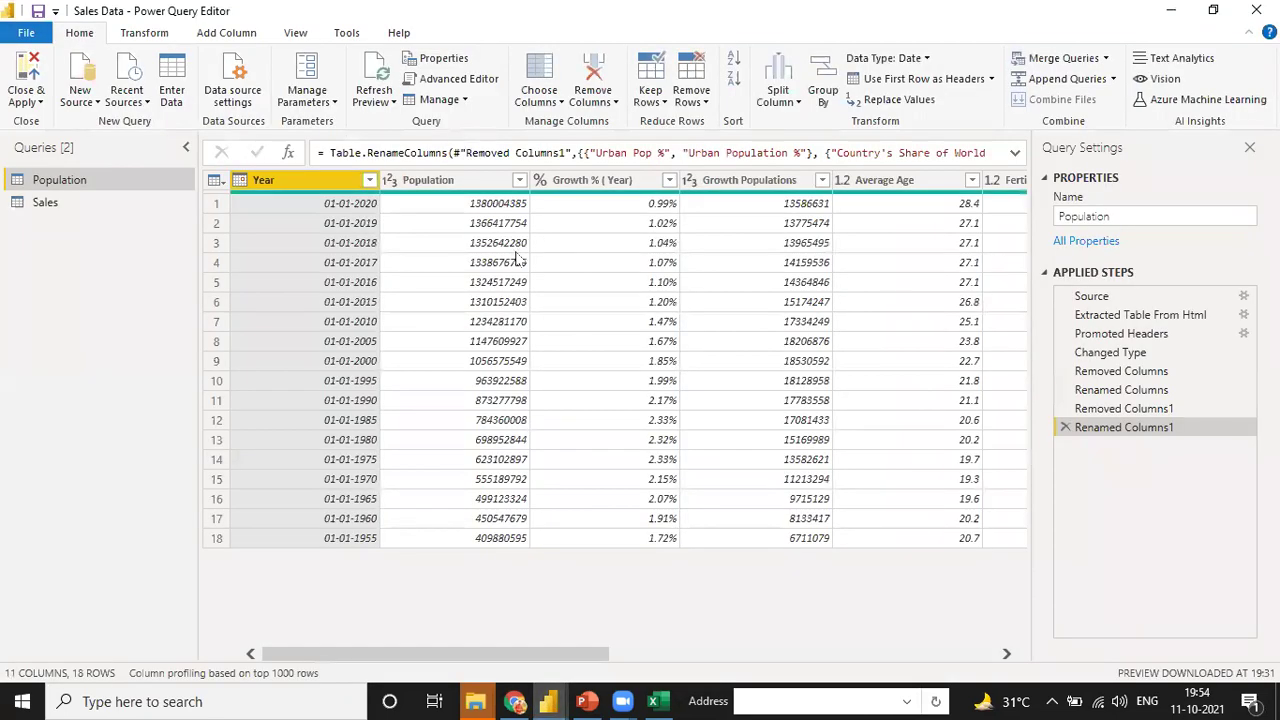
pyautogui.click(115, 208)
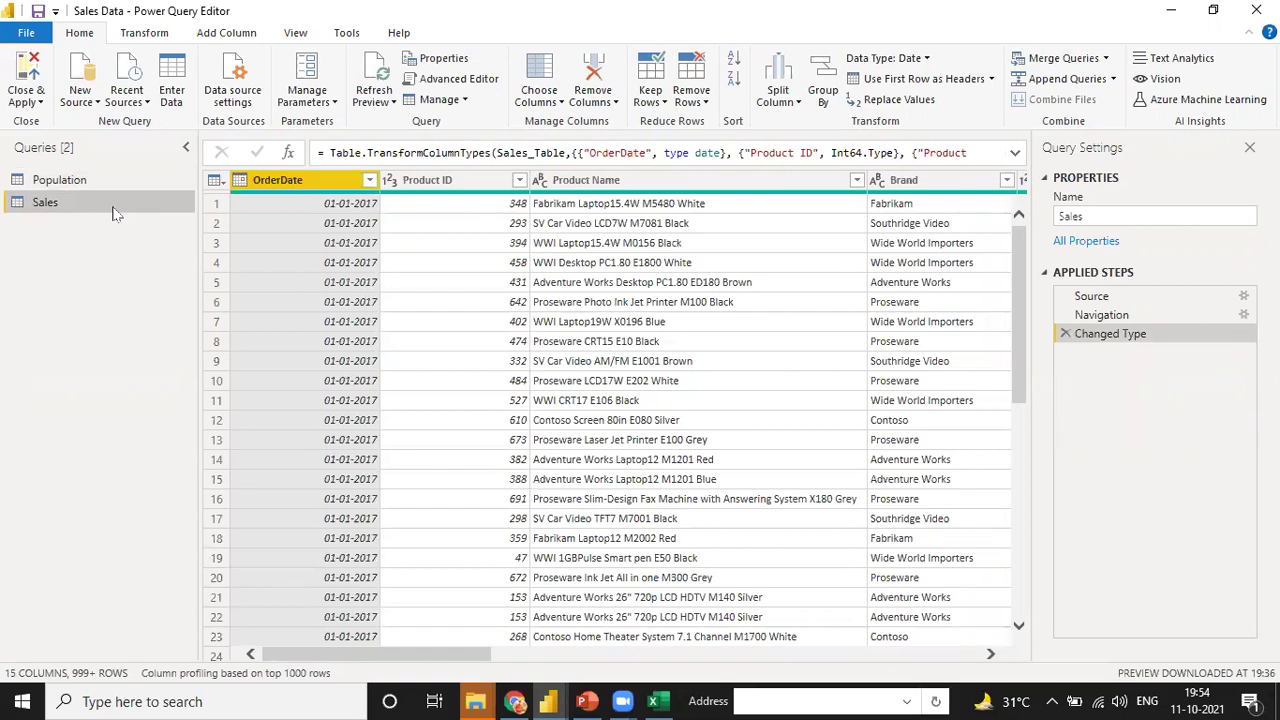
pyautogui.rightClick(115, 213)
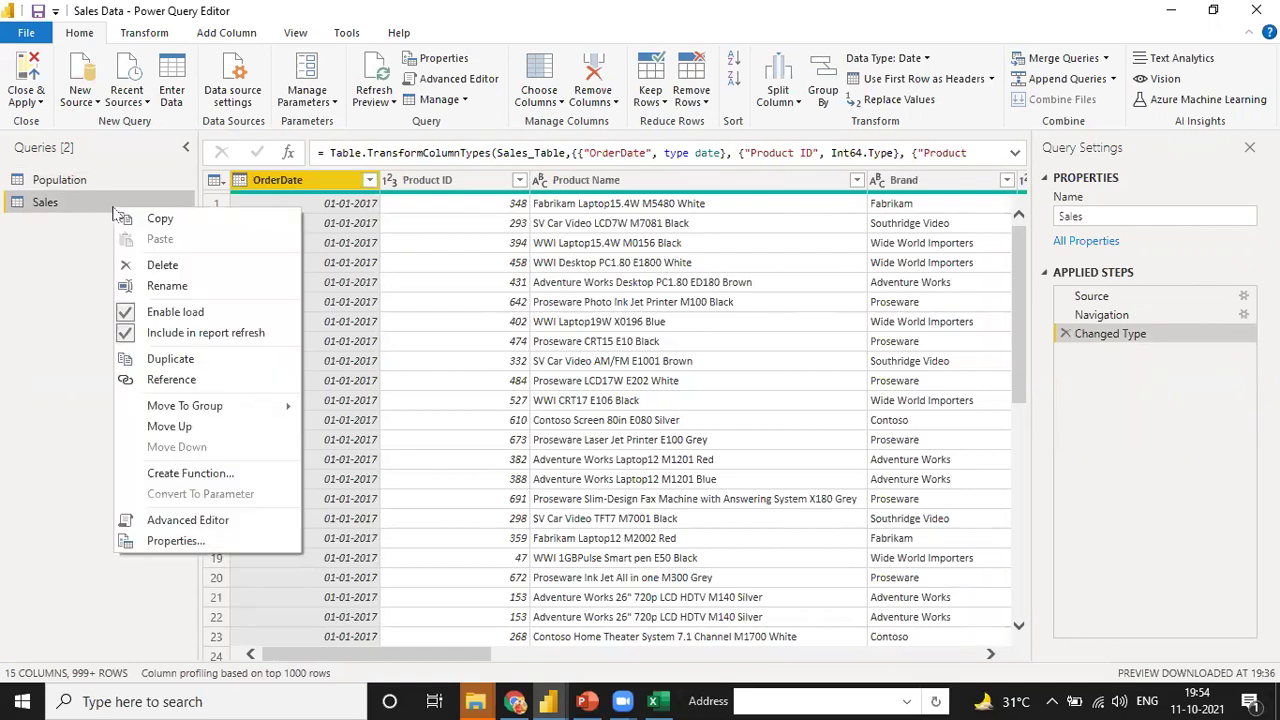
pyautogui.click(127, 314)
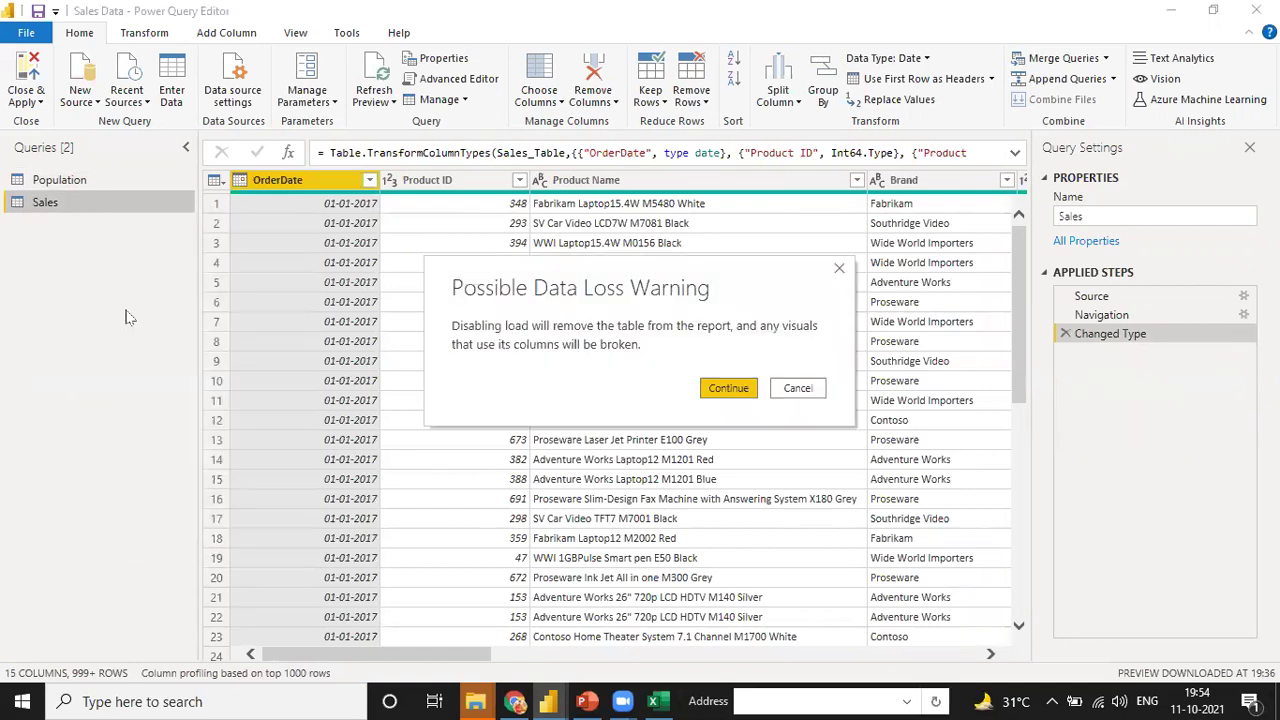
pyautogui.click(718, 391)
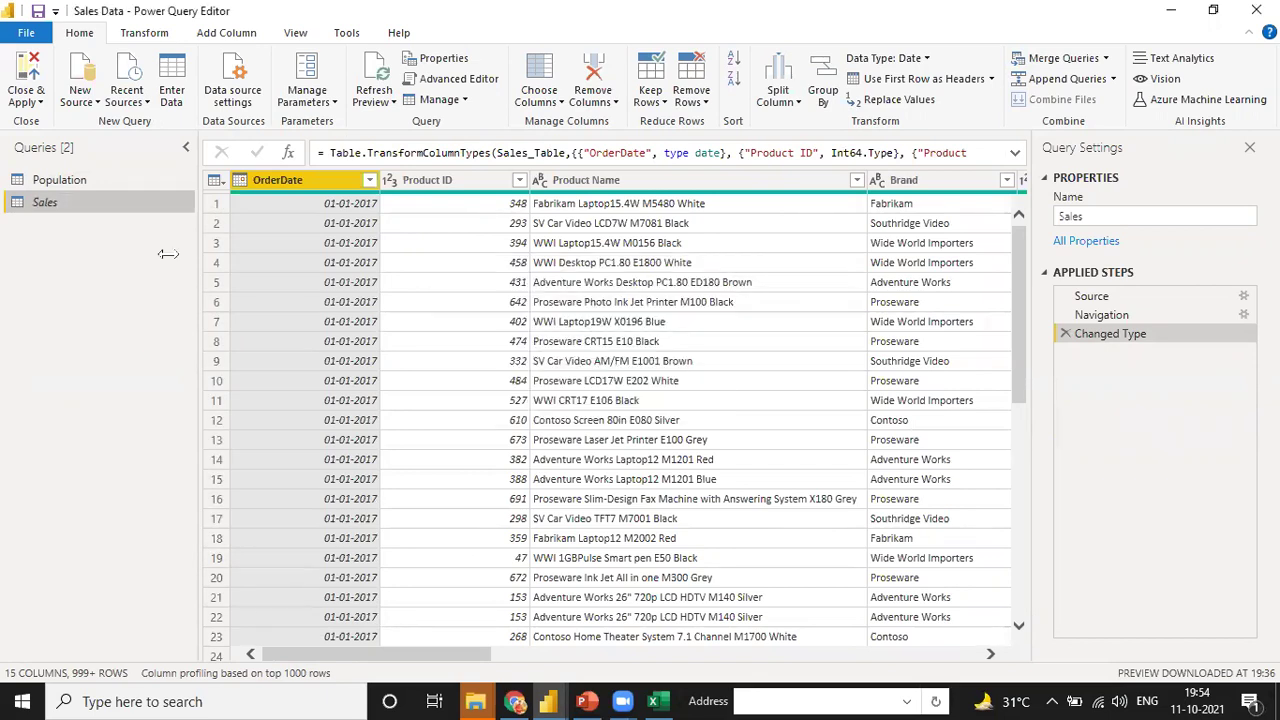
pyautogui.click(37, 101)
pyautogui.click(44, 122)
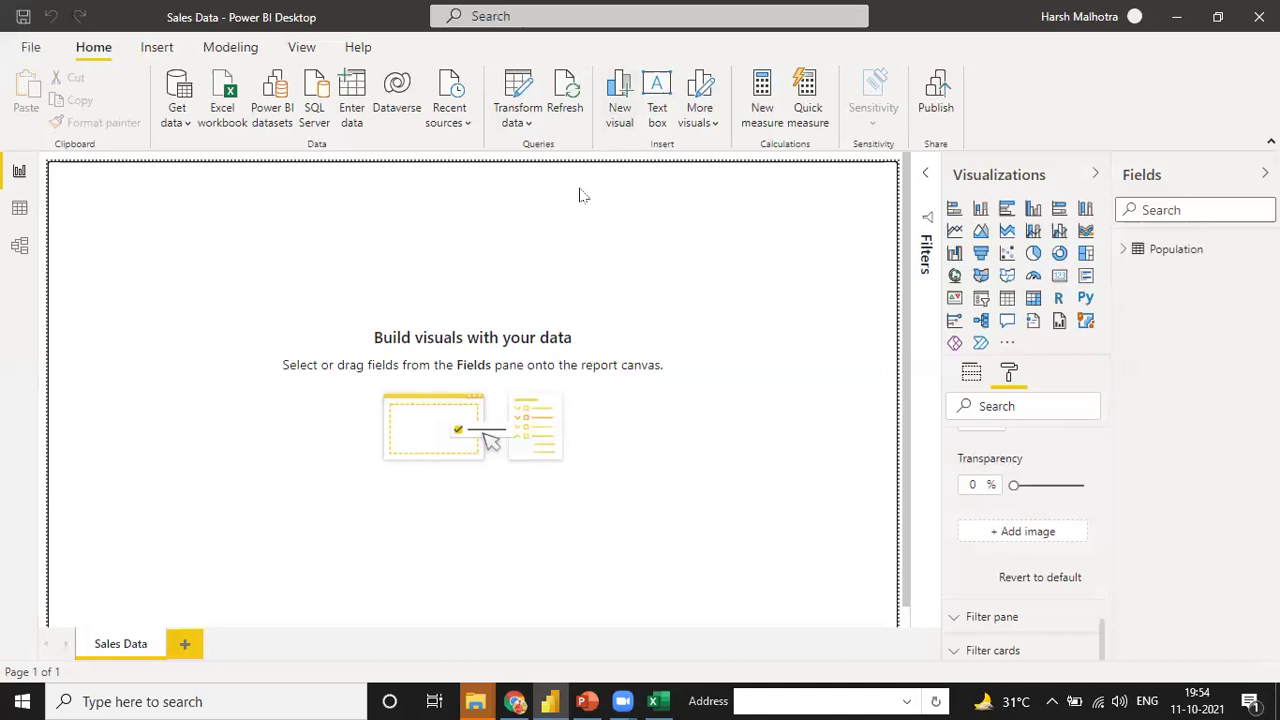
# Step: Reopen the query editor, enable load for the Sales query again, and exclude the query from report refresh
pyautogui.click(519, 102)
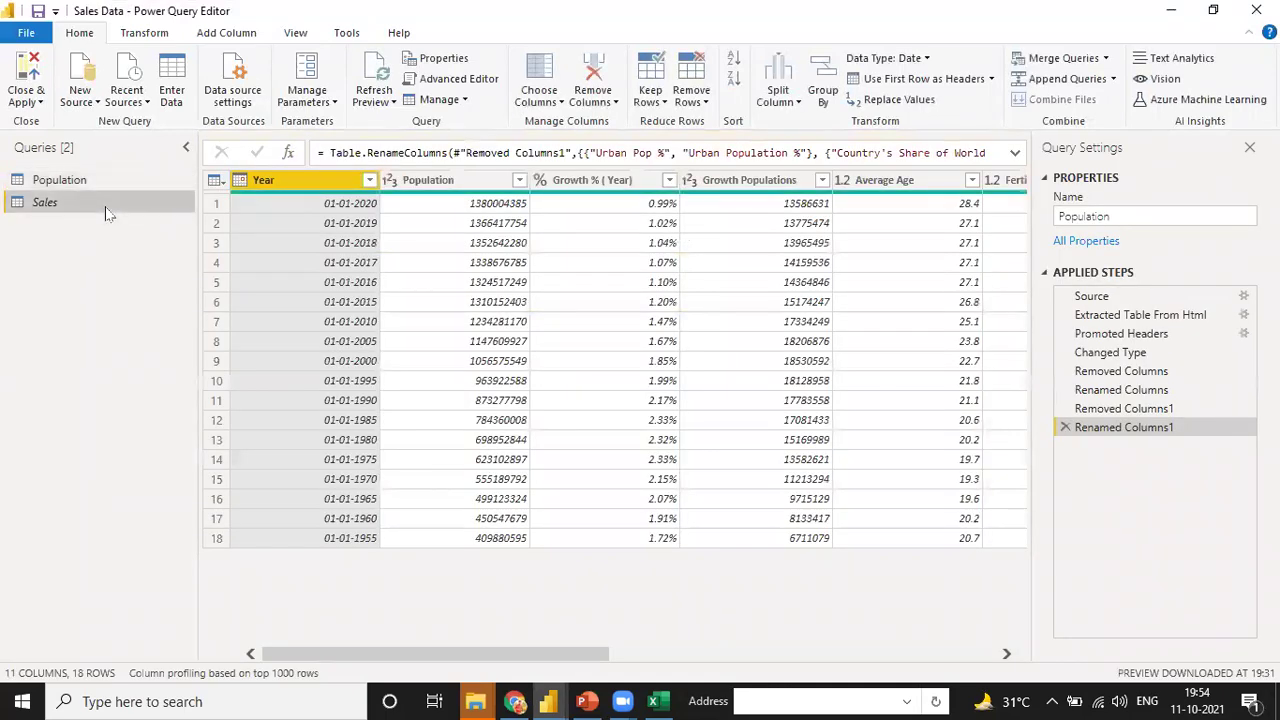
pyautogui.click(106, 209)
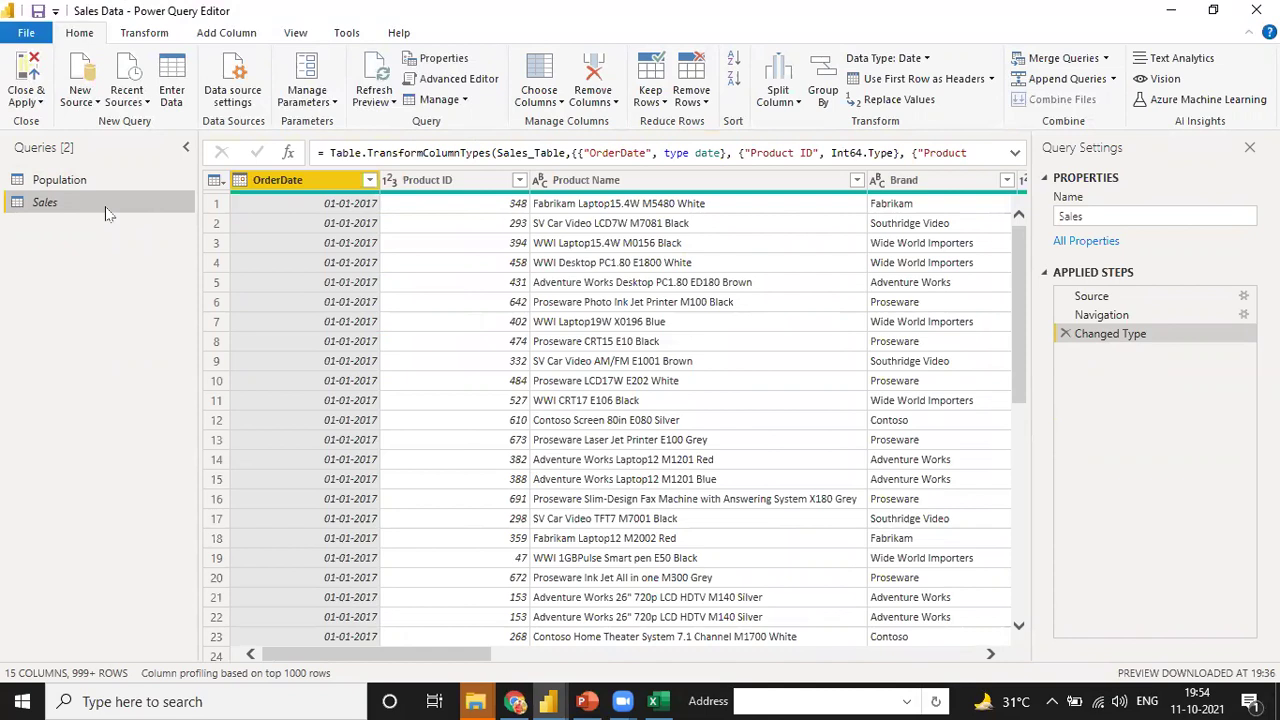
pyautogui.rightClick(107, 210)
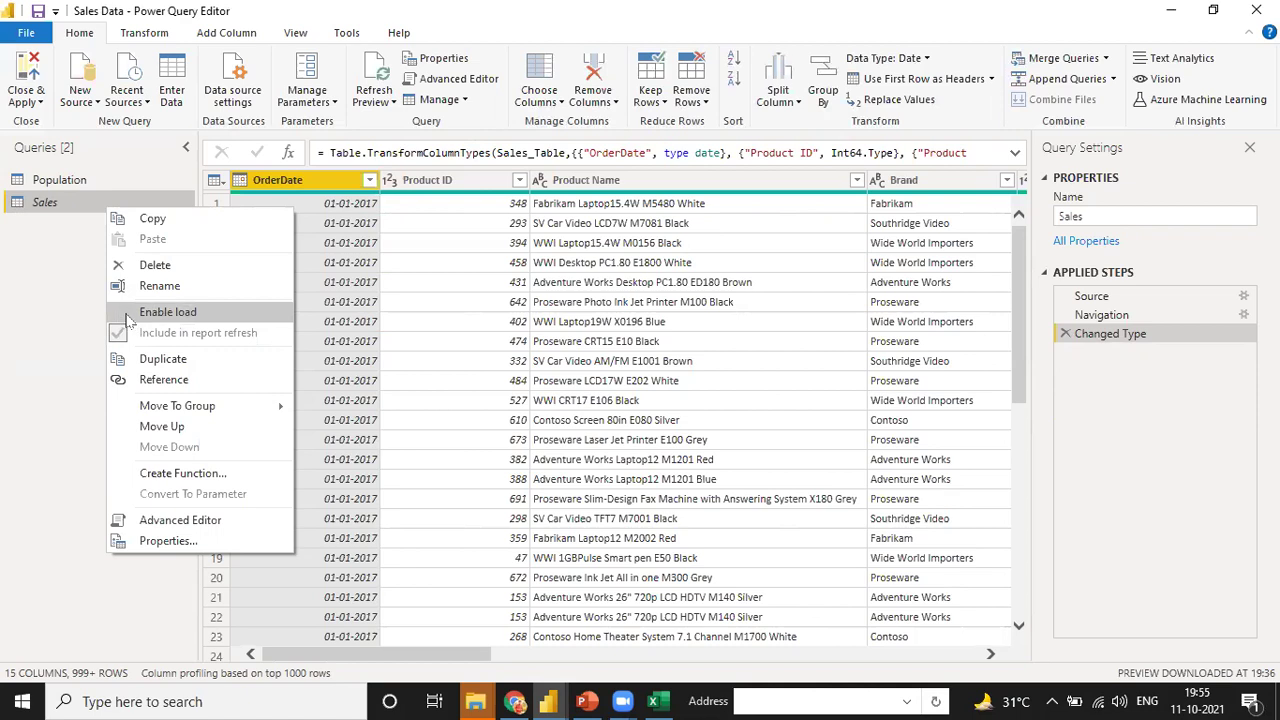
pyautogui.click(128, 320)
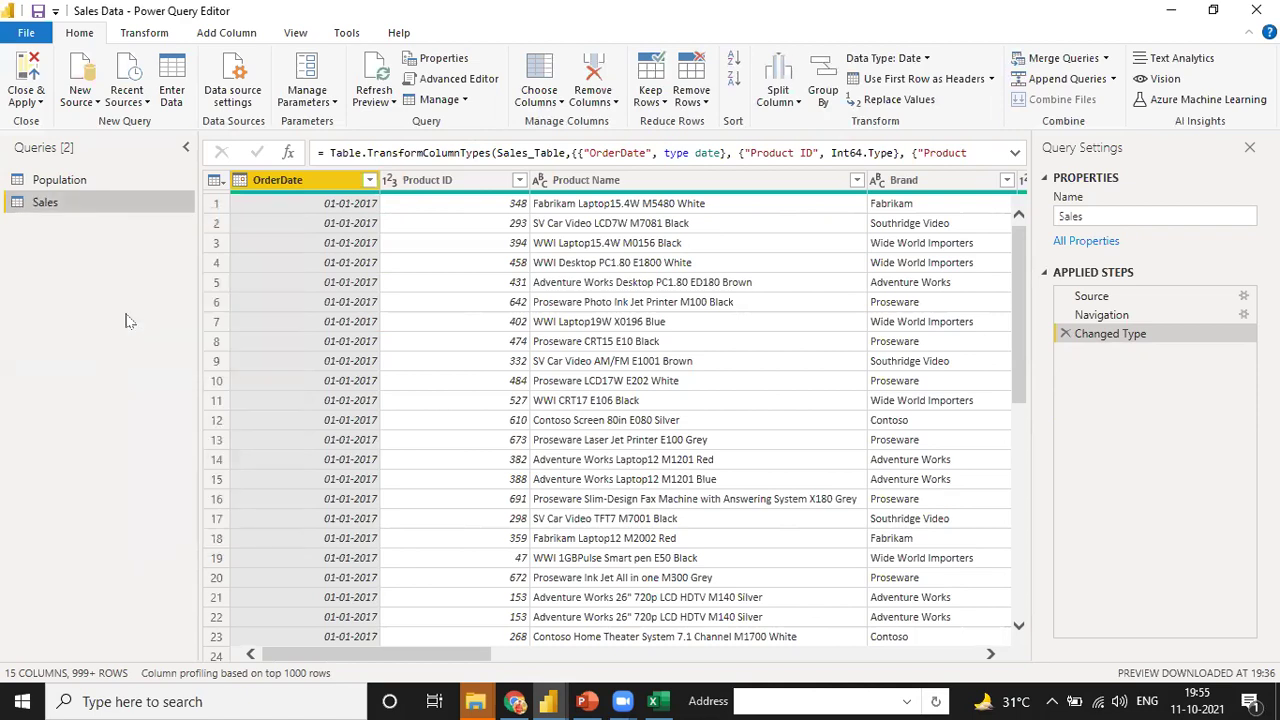
pyautogui.rightClick(98, 208)
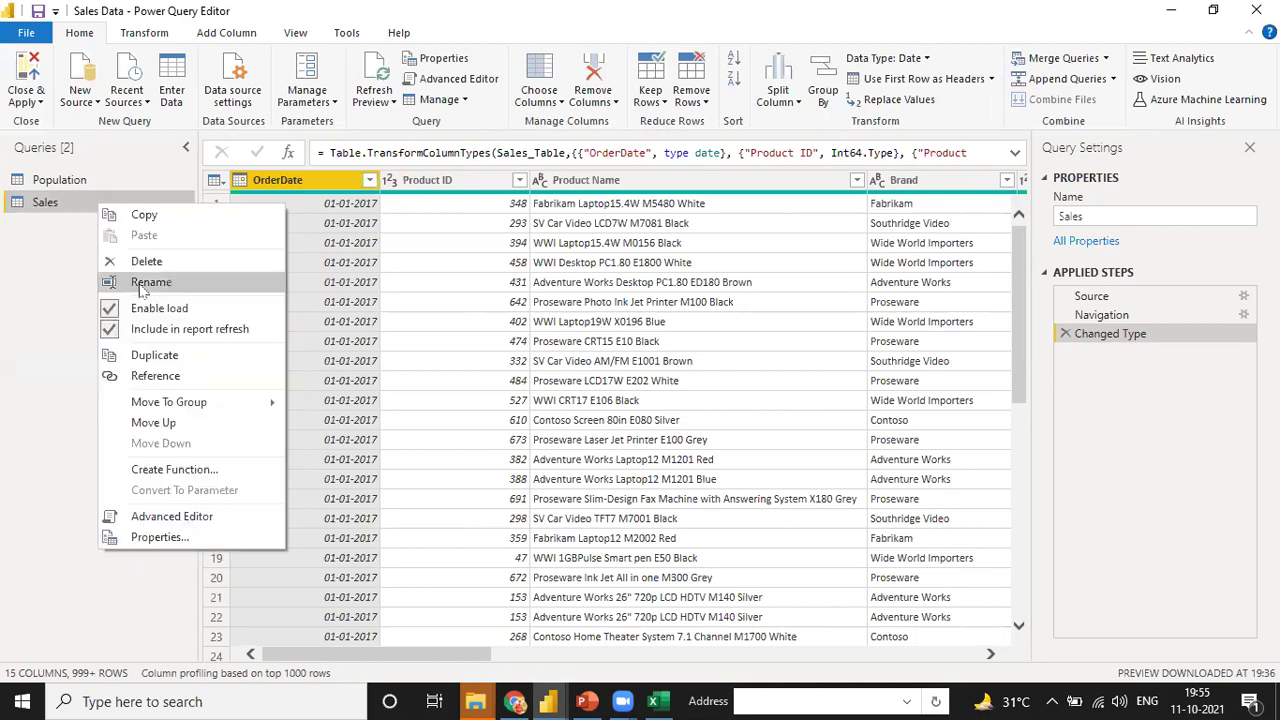
pyautogui.click(112, 335)
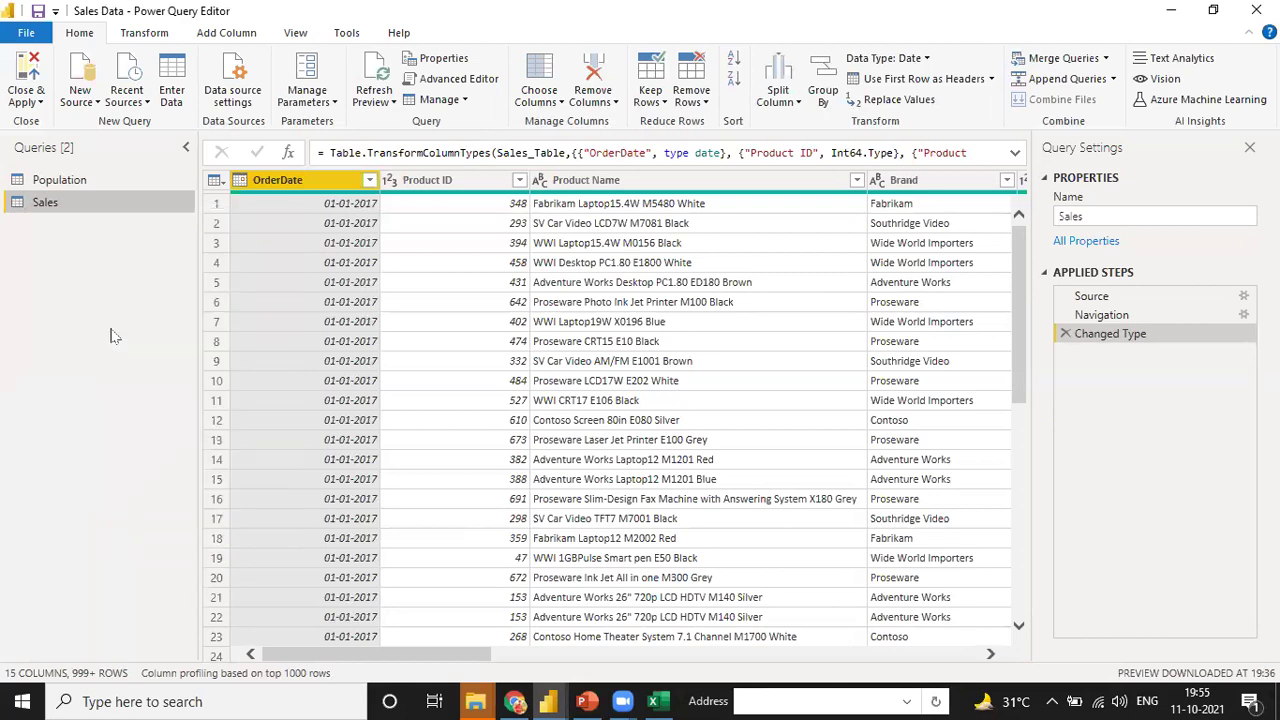
# Step: Turn off load for the Sales query while it is excluded from report refresh, and apply the changes on closing the editor
pyautogui.rightClick(110, 205)
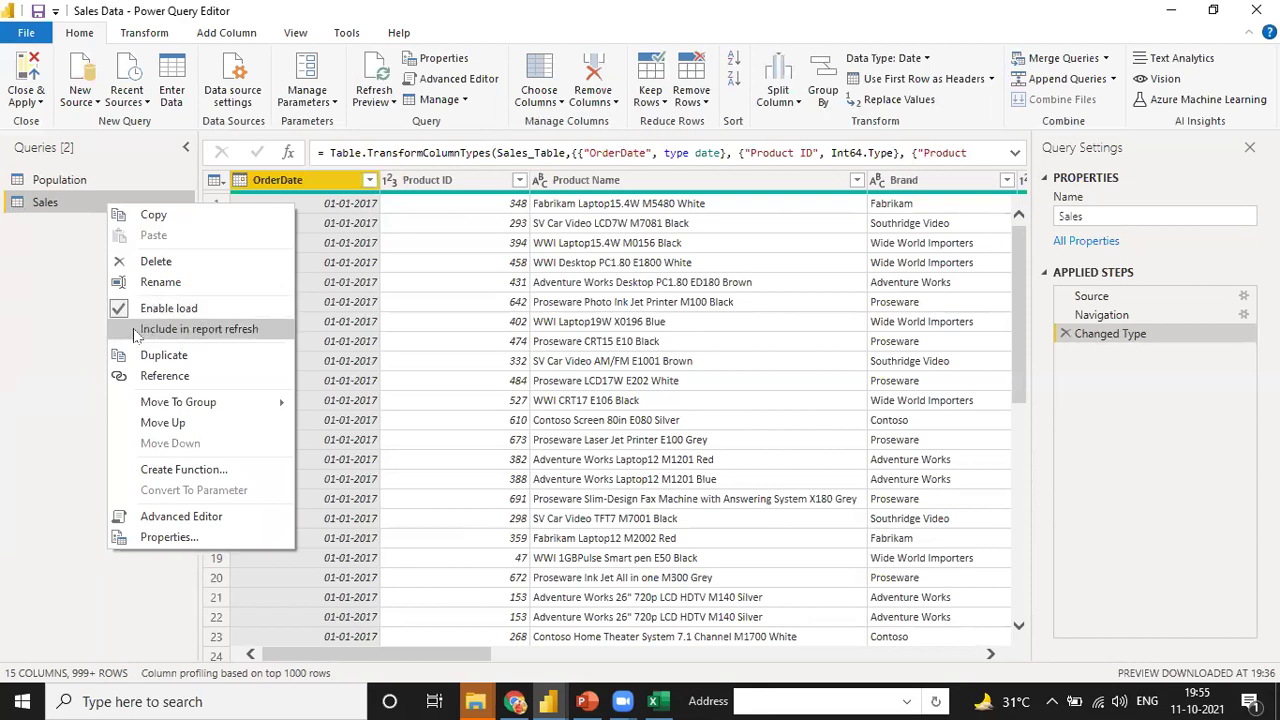
pyautogui.click(120, 310)
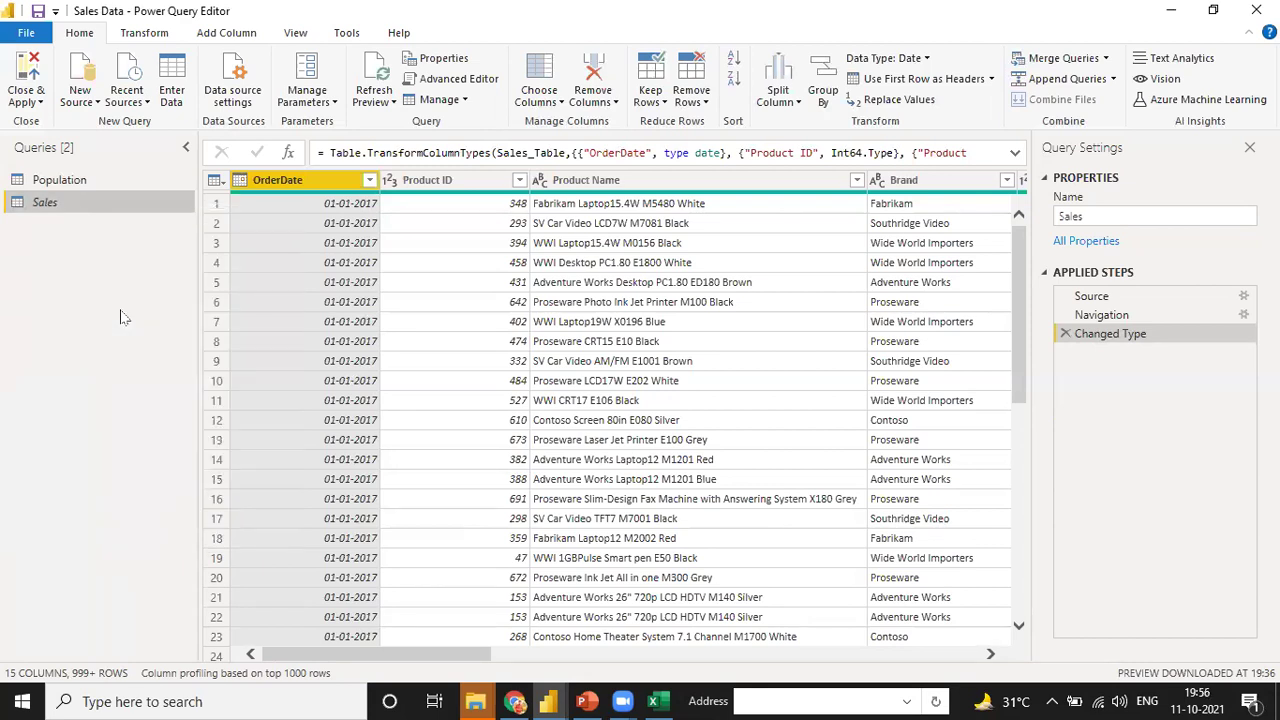
pyautogui.rightClick(120, 208)
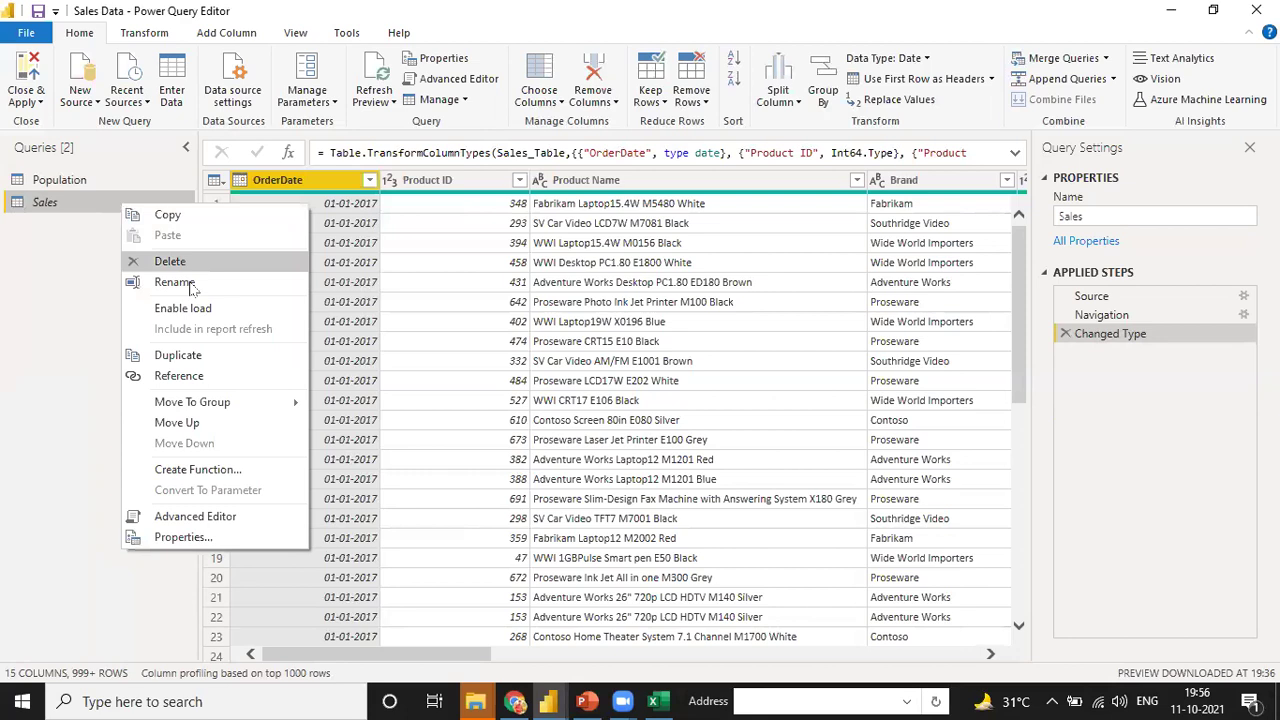
pyautogui.click(160, 312)
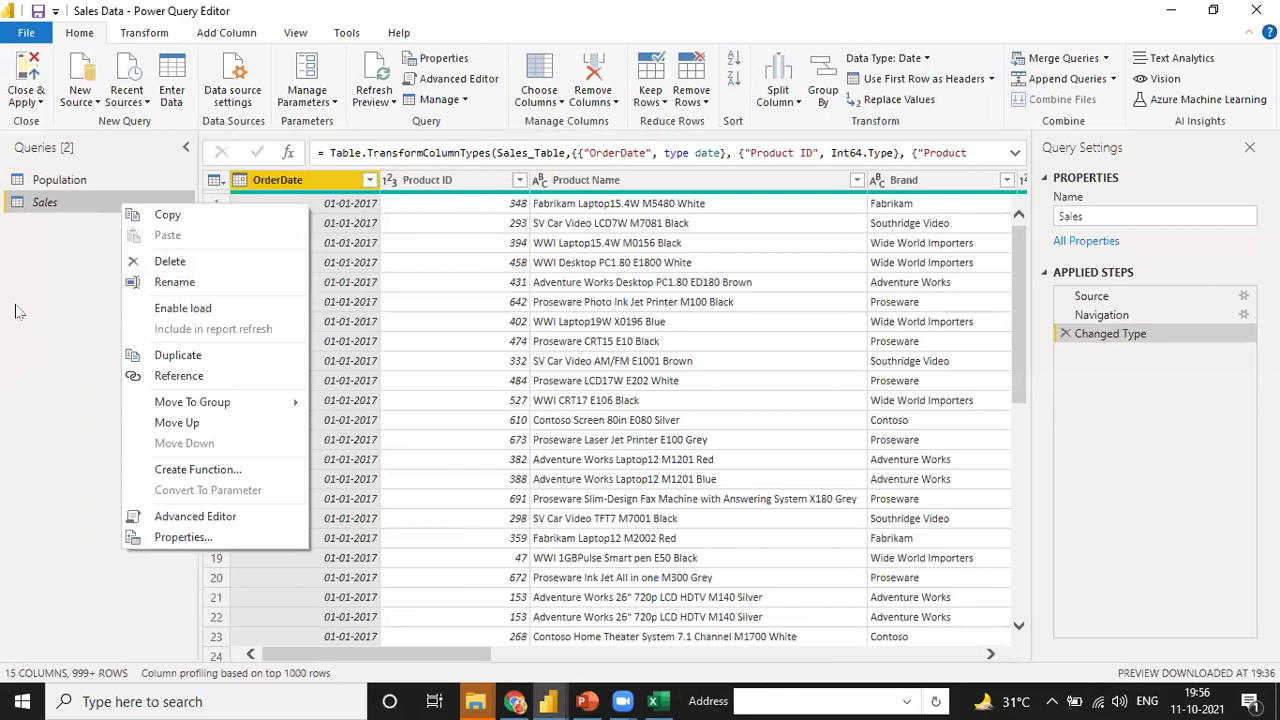
pyautogui.click(27, 100)
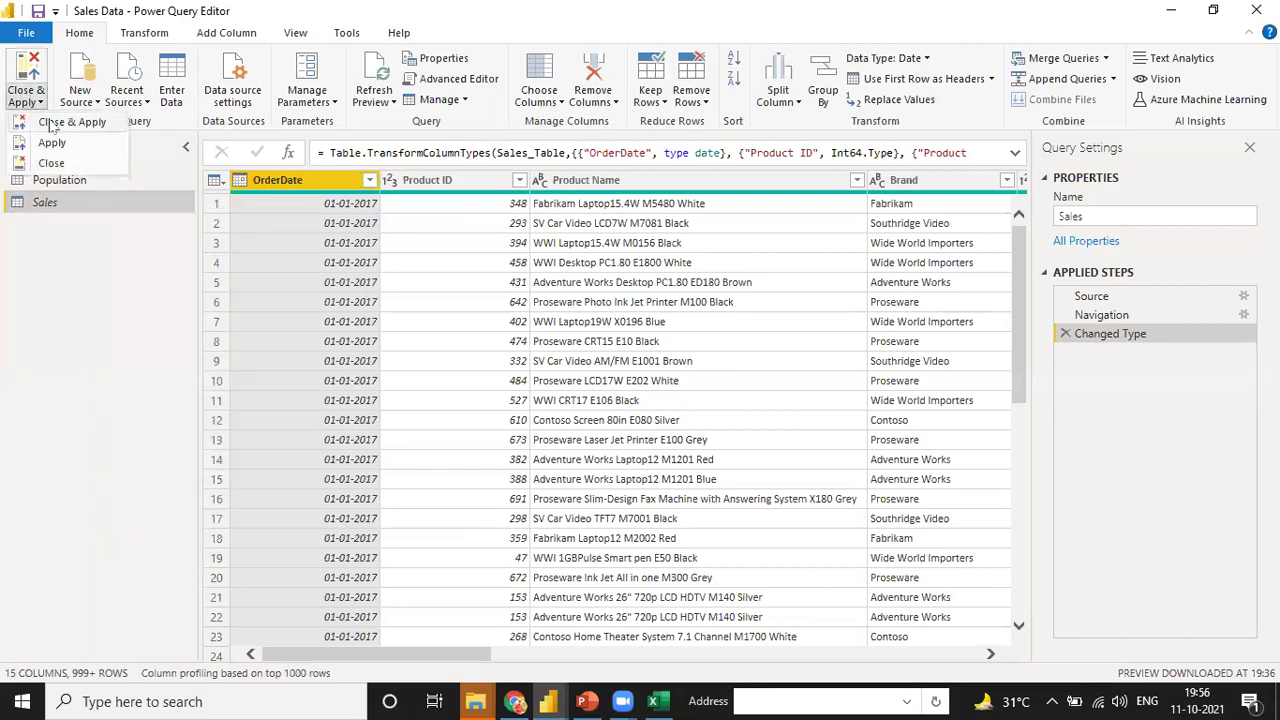
pyautogui.click(52, 122)
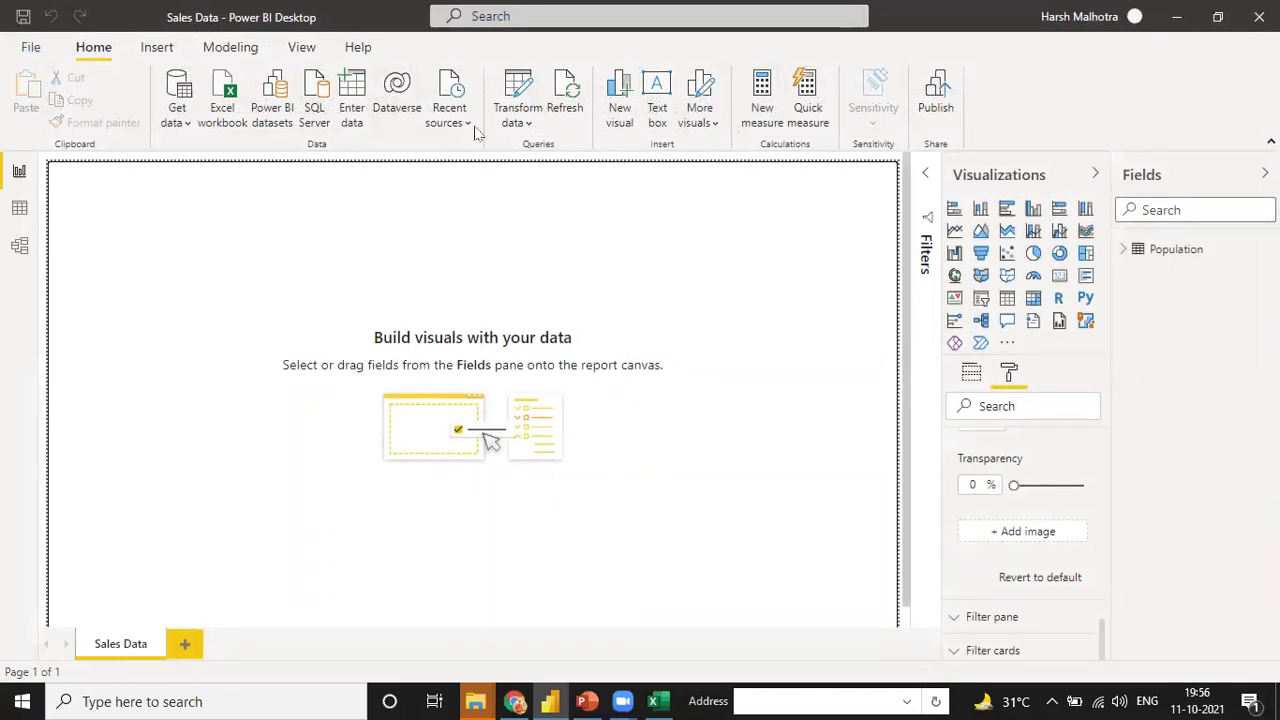
# Step: Reopen the query editor and turn on both Enable load and Include in report refresh for the Sales query
pyautogui.click(512, 118)
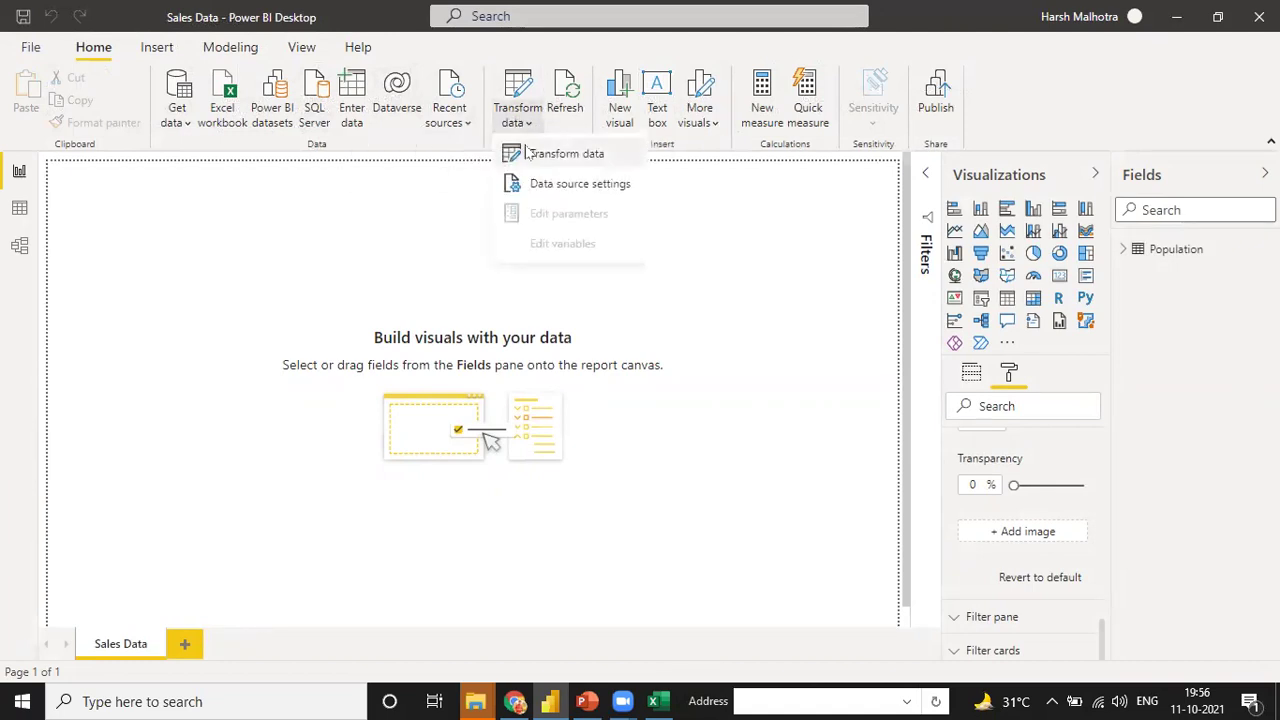
pyautogui.click(532, 150)
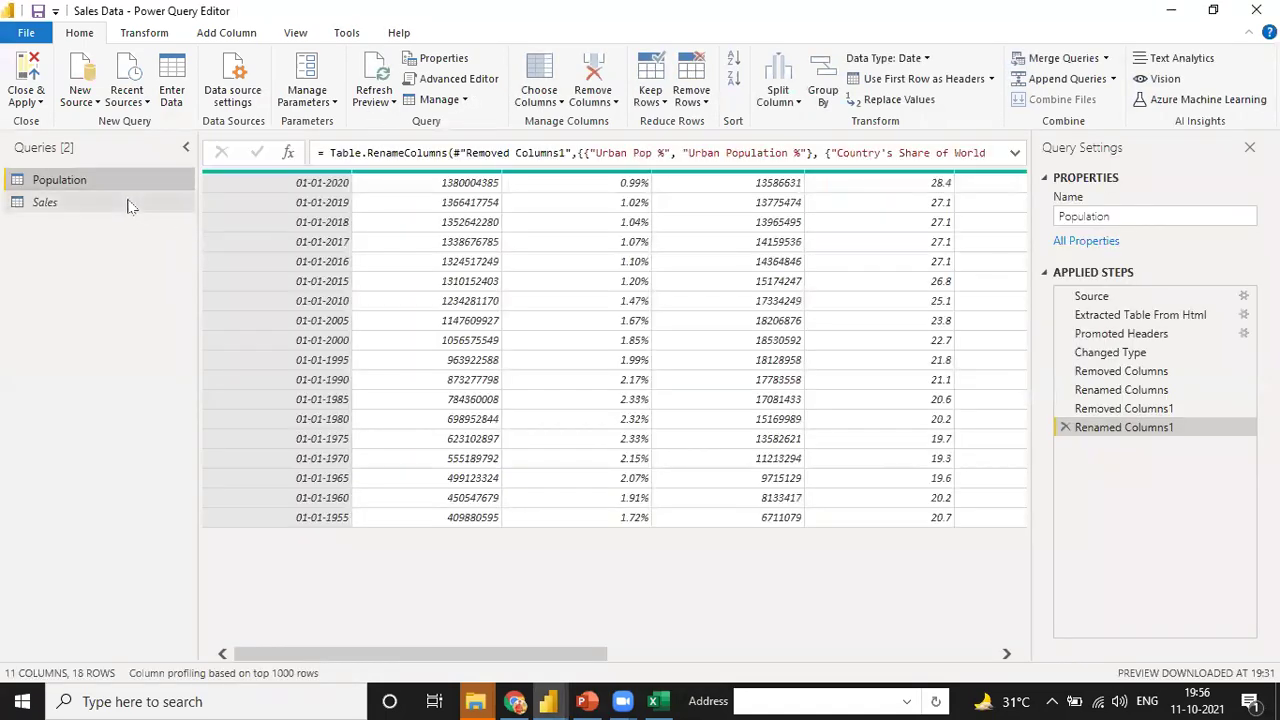
pyautogui.click(124, 201)
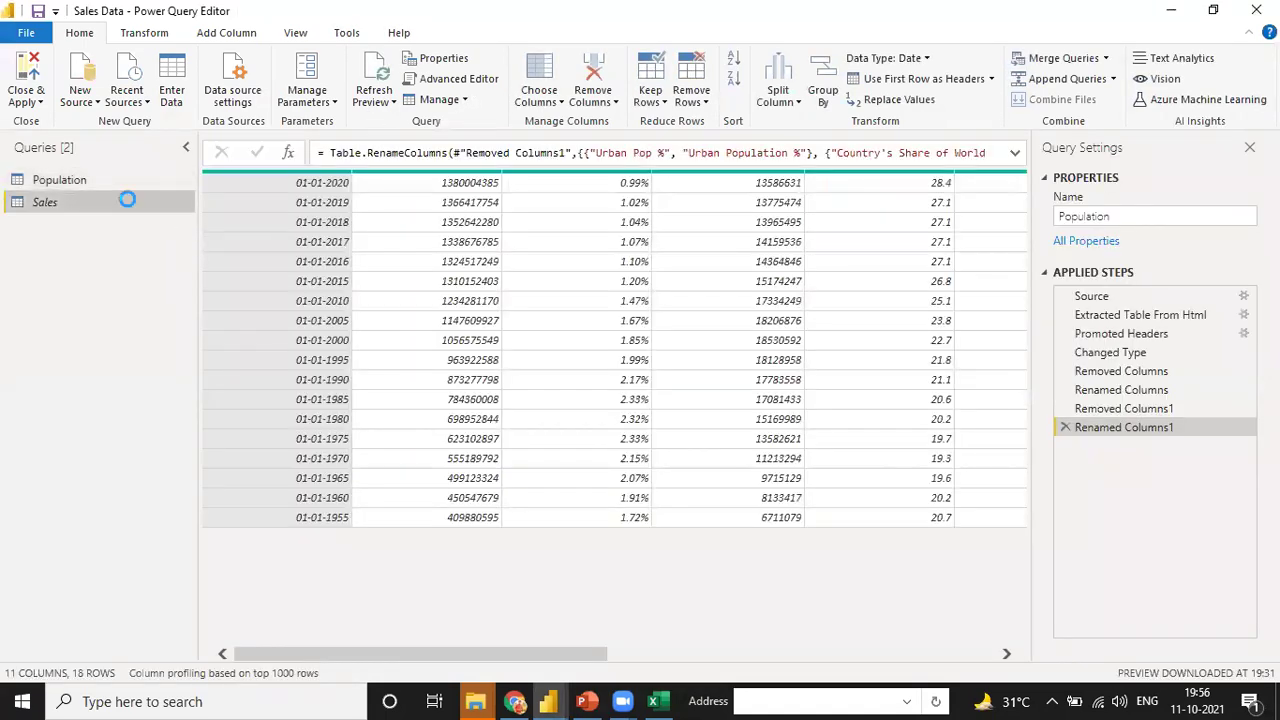
pyautogui.rightClick(127, 201)
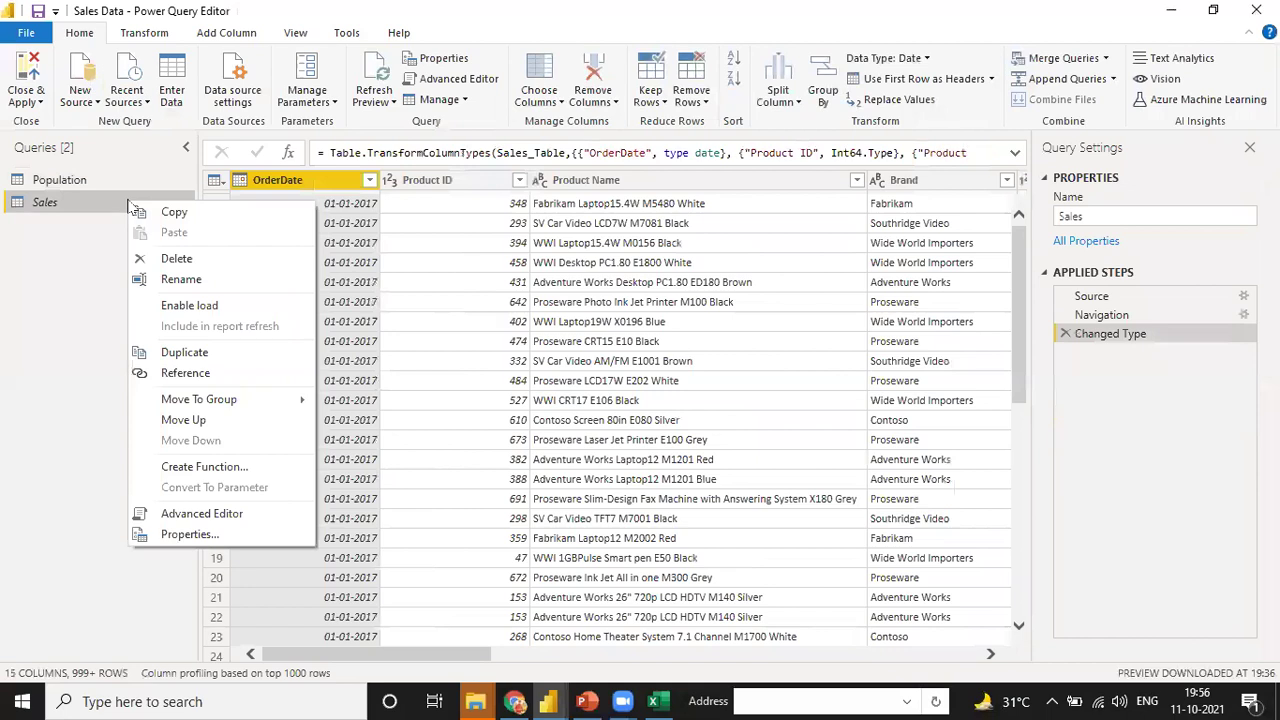
pyautogui.click(149, 308)
pyautogui.rightClick(109, 204)
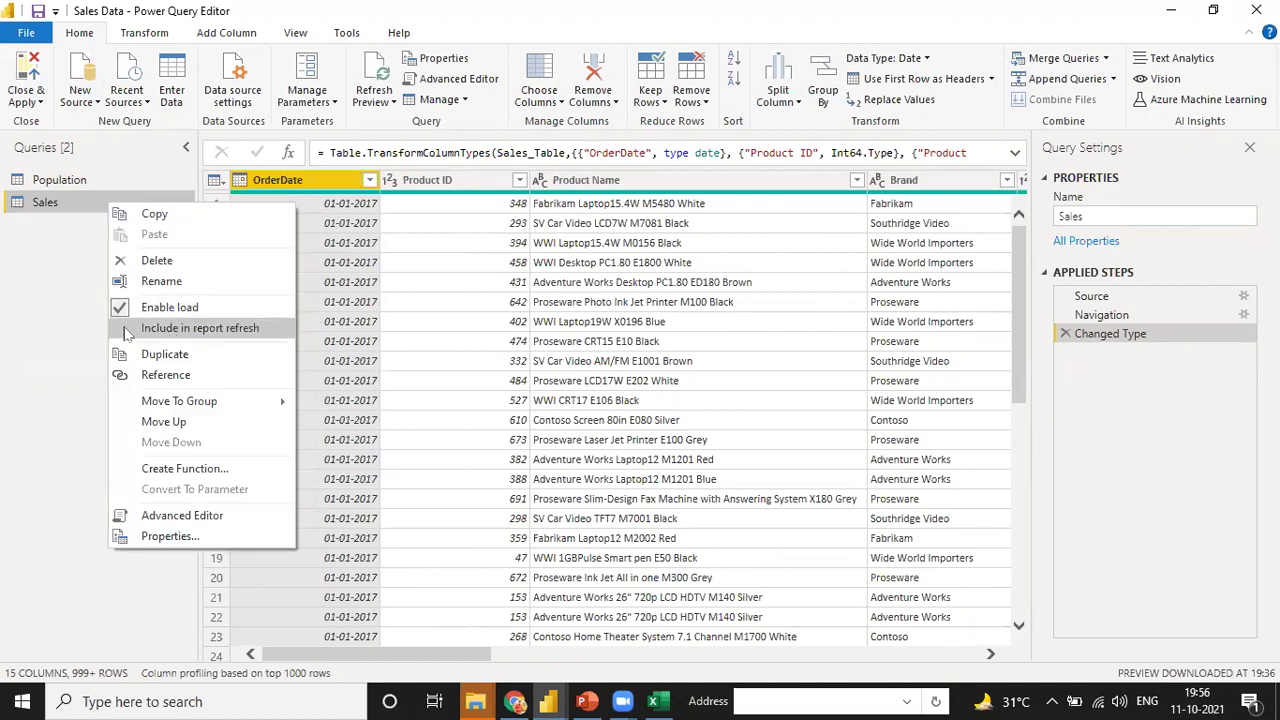
pyautogui.click(130, 329)
# Step: Disable load for the Sales query with report refresh still included, and check its load and refresh options
pyautogui.rightClick(113, 213)
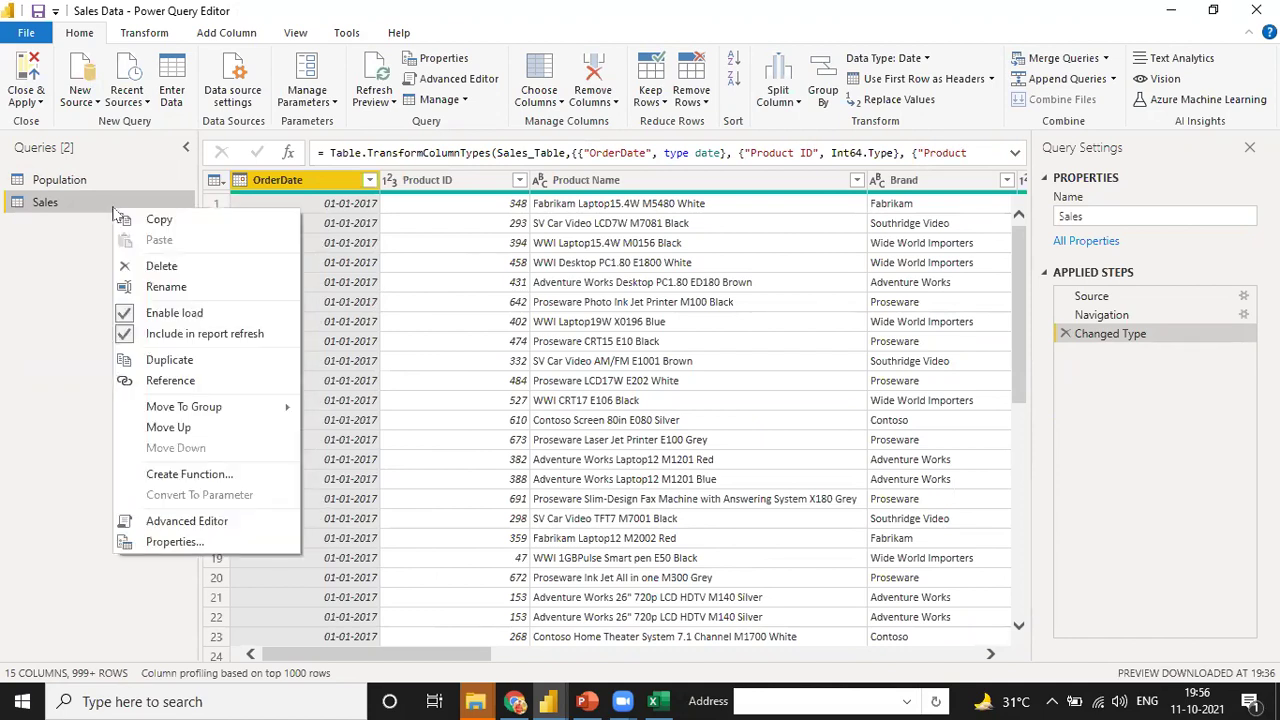
pyautogui.click(128, 321)
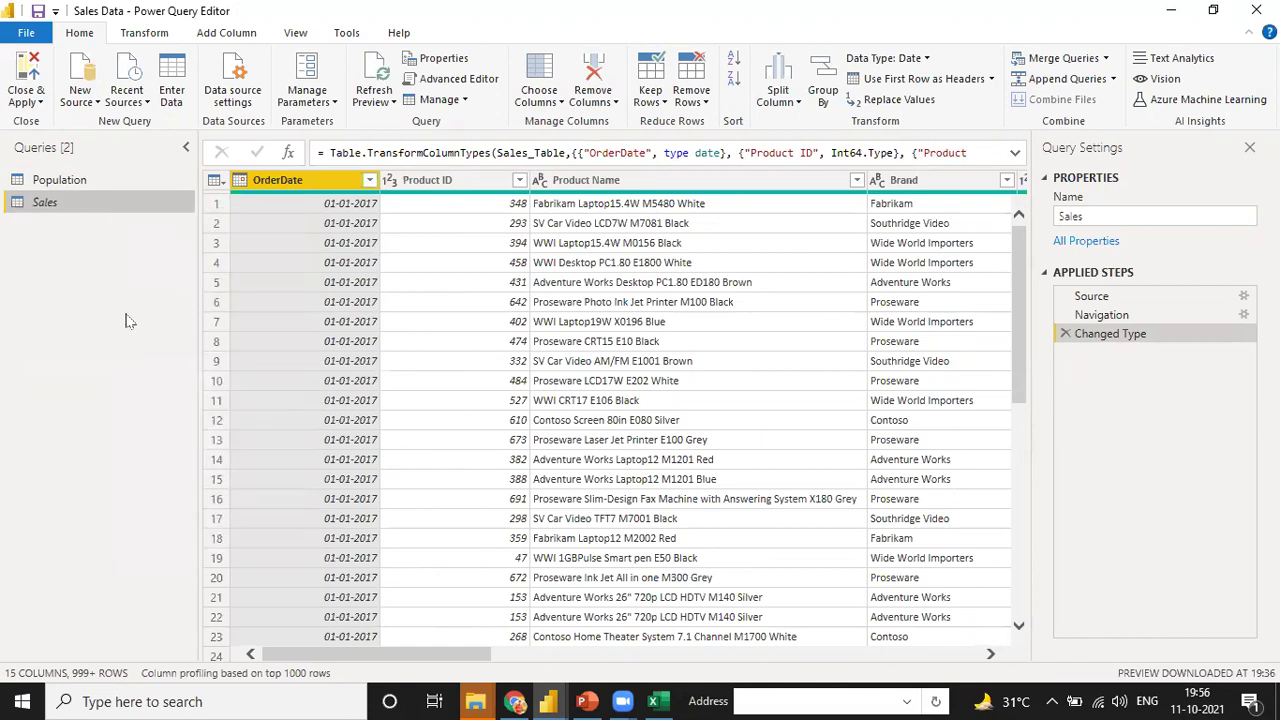
pyautogui.rightClick(99, 206)
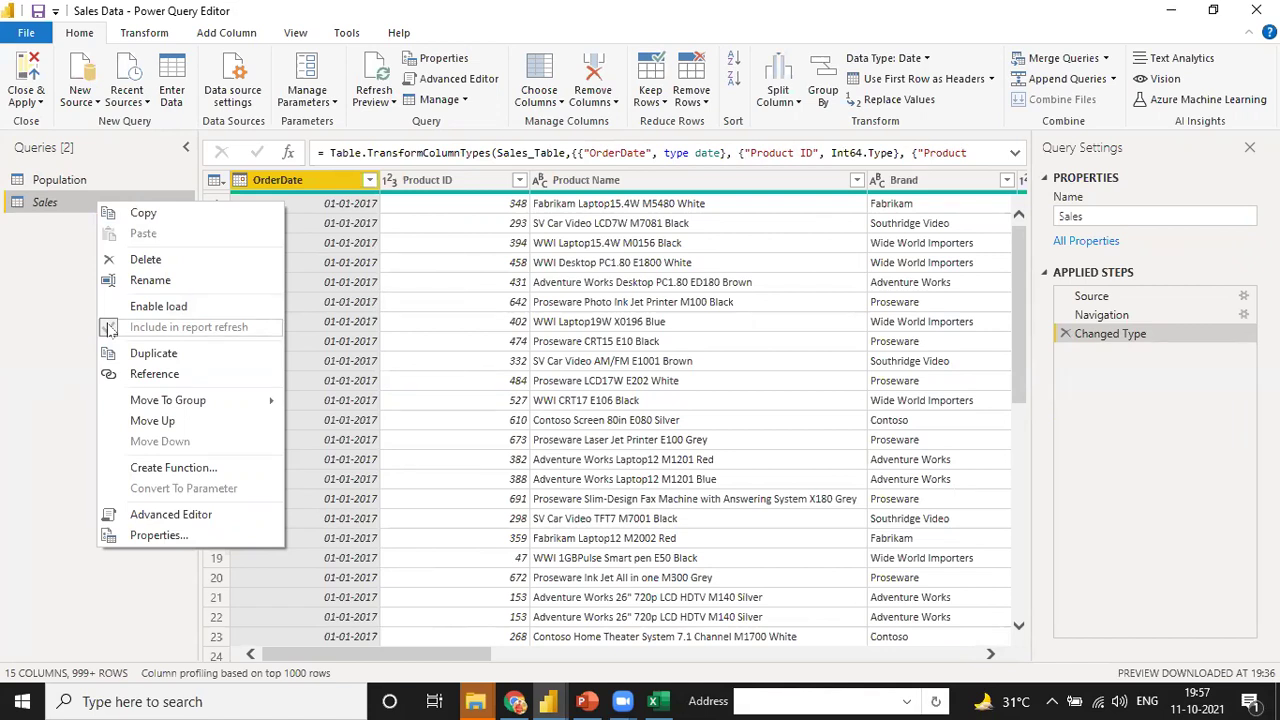
pyautogui.click(58, 286)
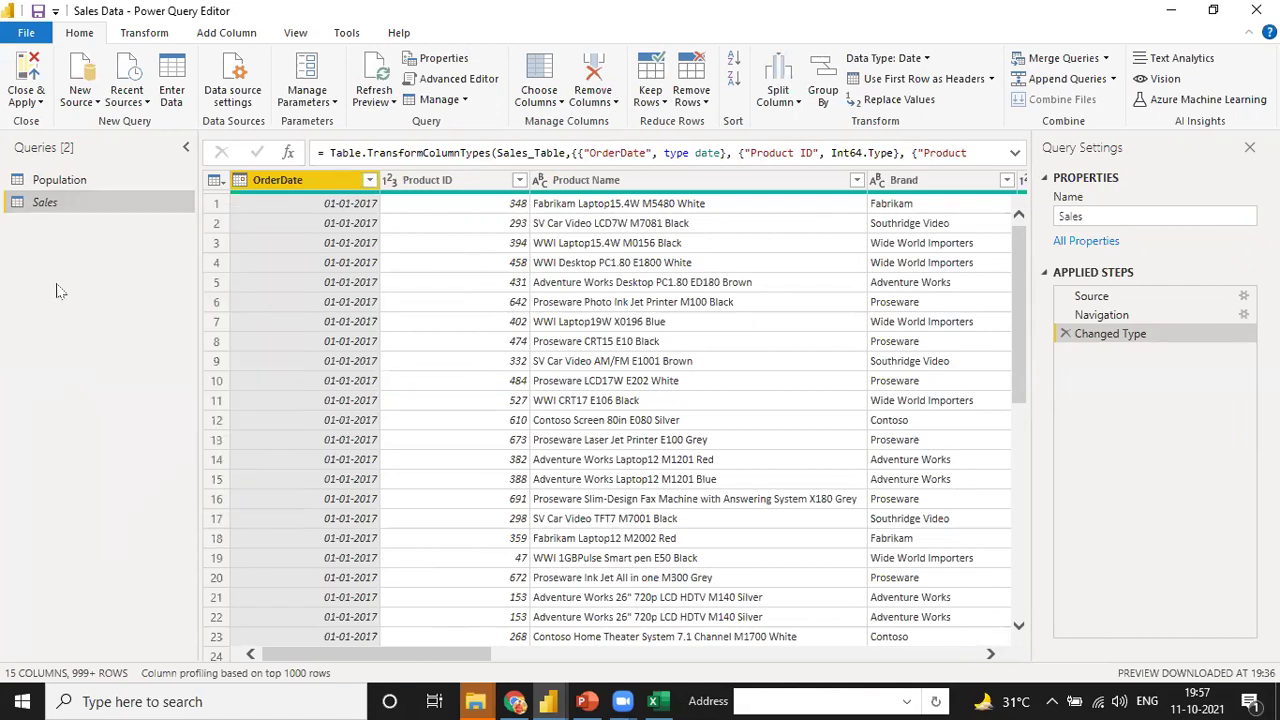
# Step: Apply the changes and close the query editor, and expand the Population table's field list with more width for the names
pyautogui.click(36, 97)
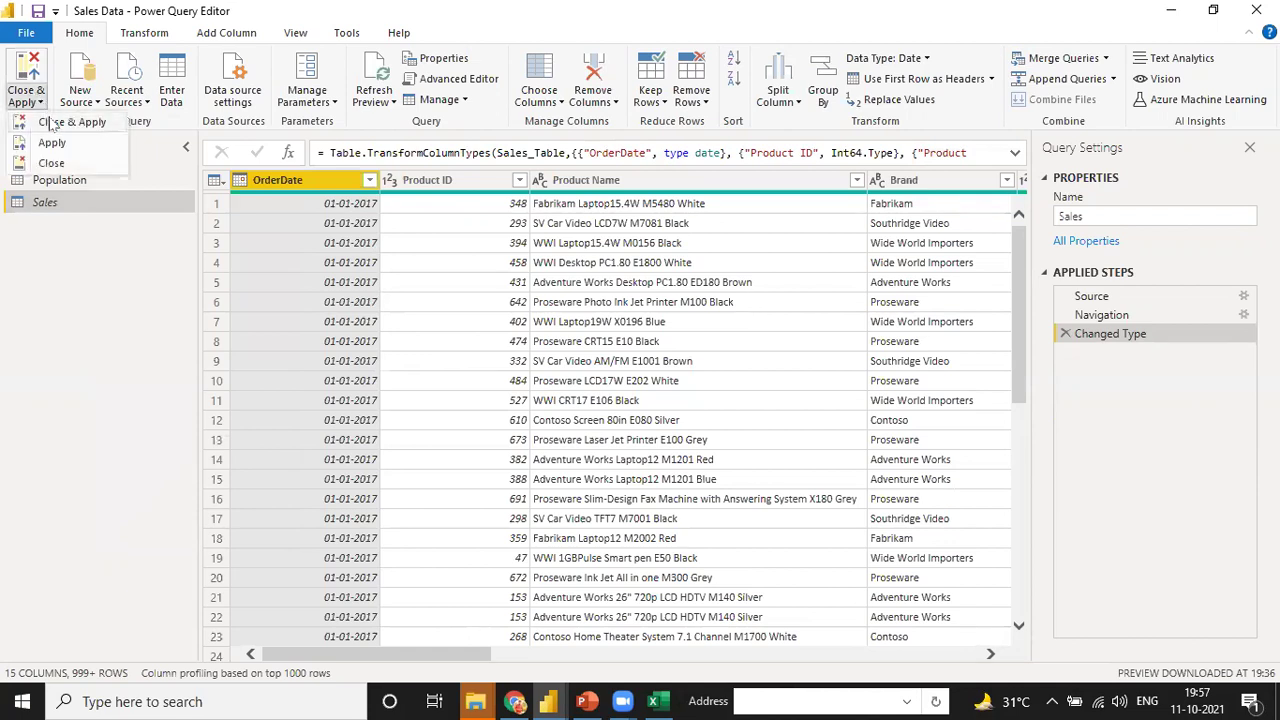
pyautogui.click(50, 121)
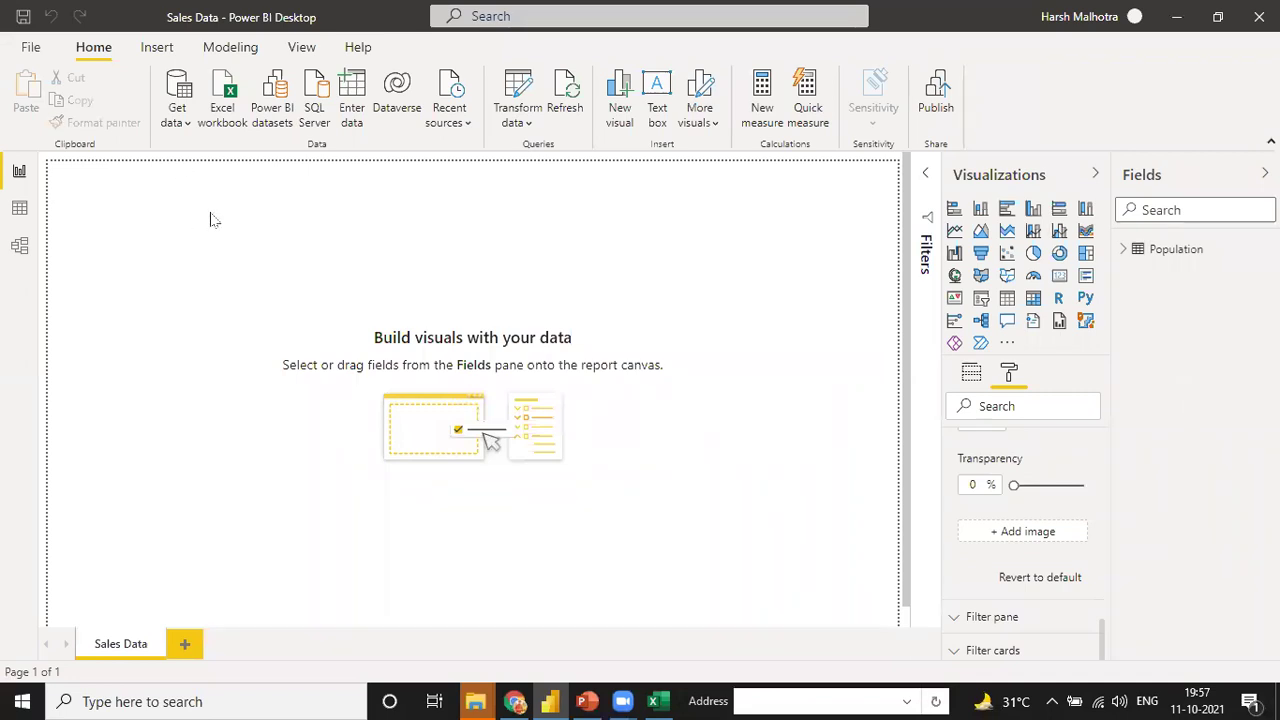
pyautogui.click(1122, 252)
pyautogui.moveTo(1112, 323); pyautogui.dragTo(1041, 336)
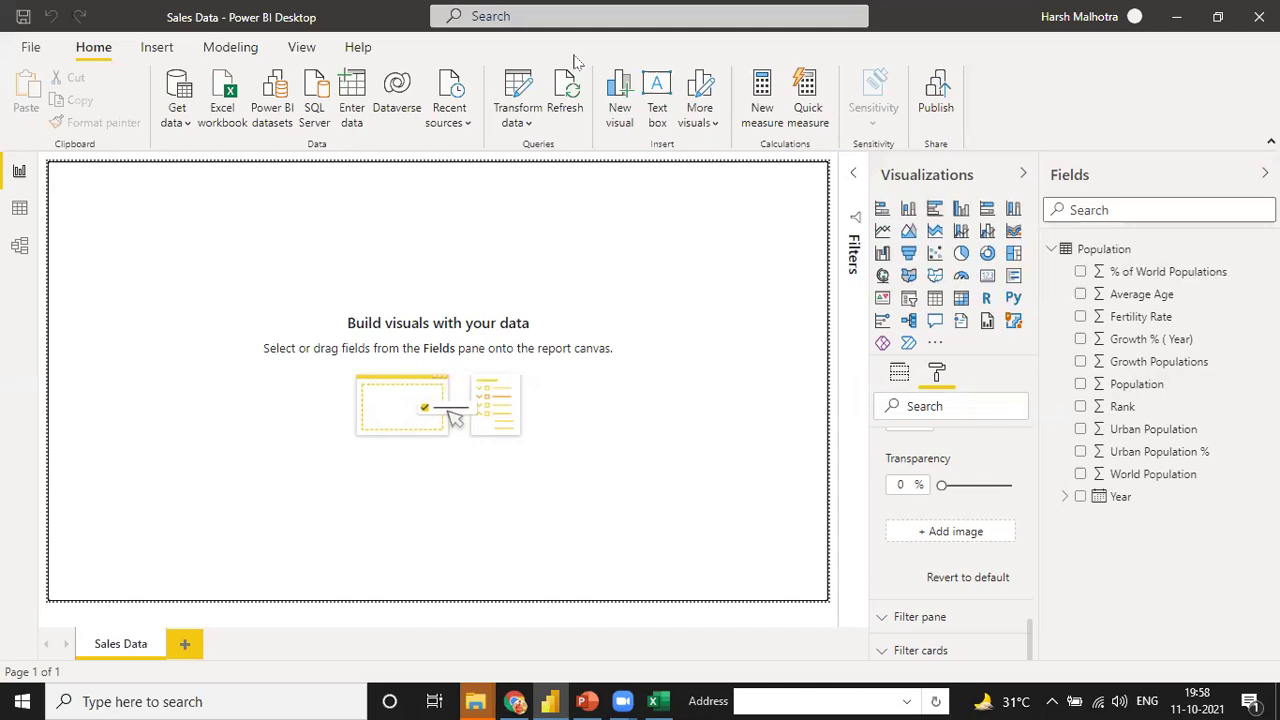
# Step: Switch to the Sales Data workbook in Excel and review the table's columns starting from the OrderDate header in A1
pyautogui.click(655, 701)
pyautogui.click(400, 421)
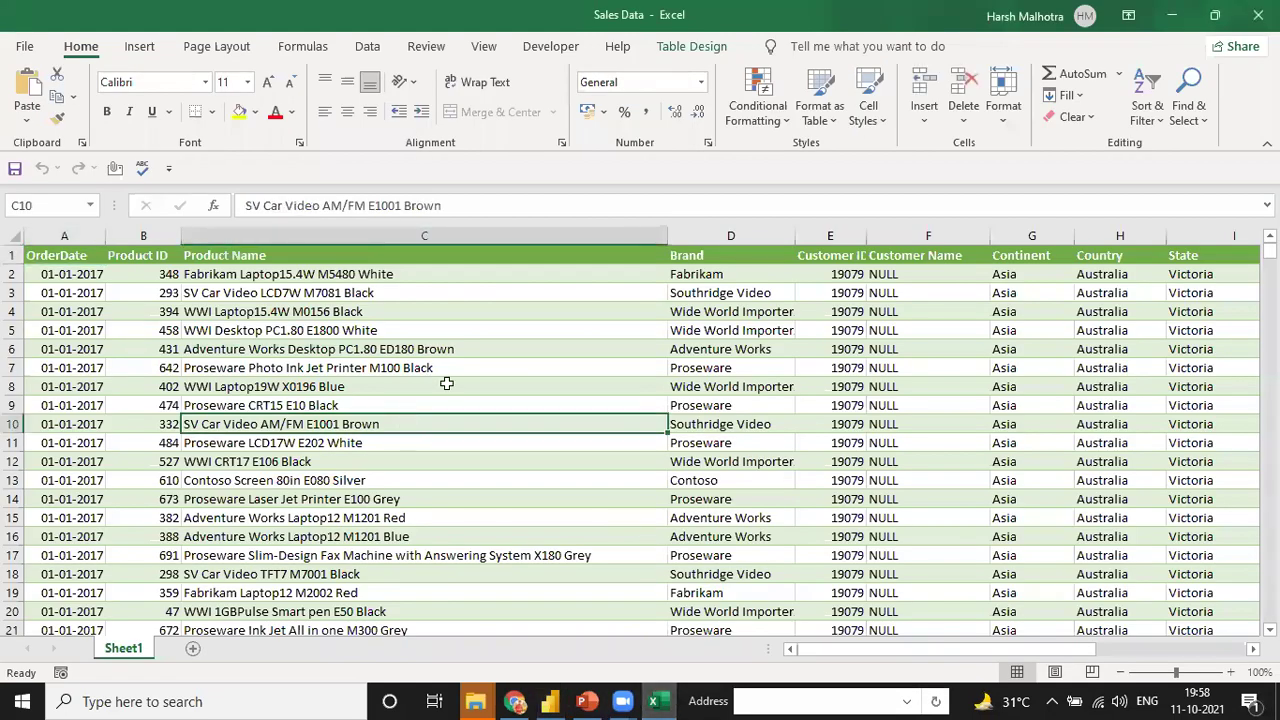
pyautogui.hotkey('ctrl', 'Up')
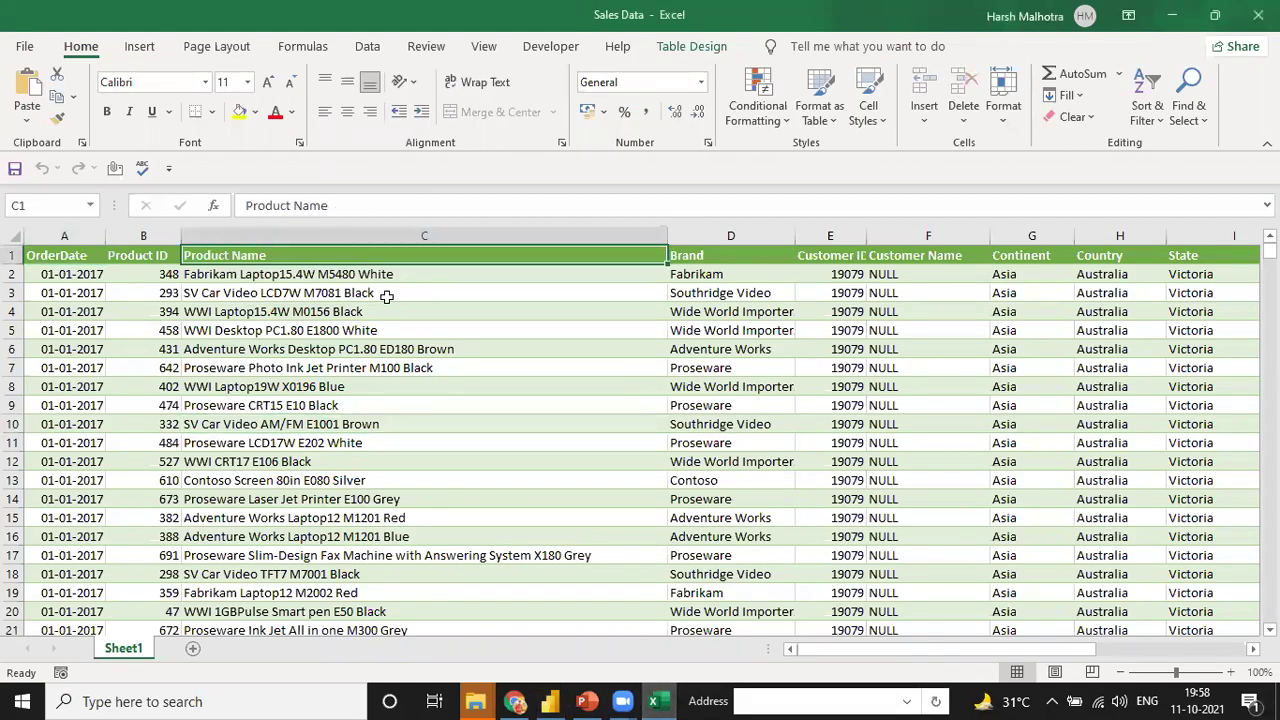
pyautogui.hotkey('ctrl', 'Left')
pyautogui.hscroll(5, 386, 296)
pyautogui.hscroll(-4, 386, 296)
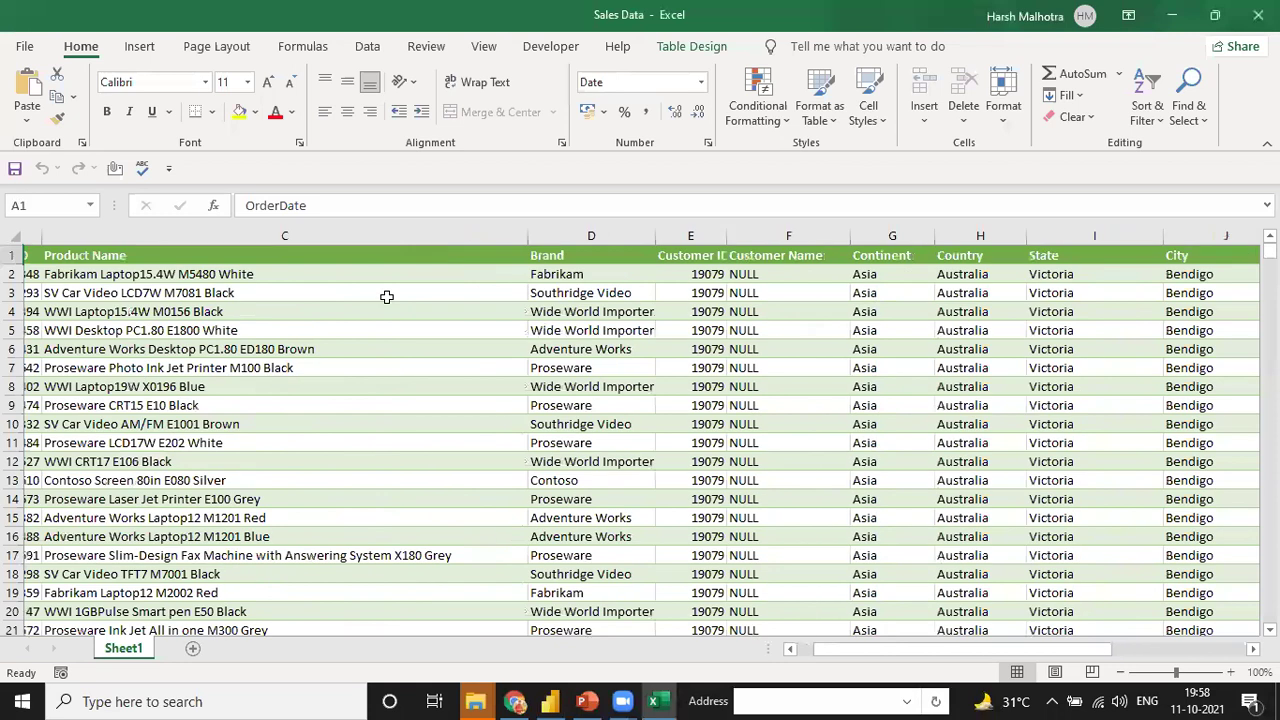
# Step: Check the extent of the Sales Data table's header row from OrderDate across, and switch back to Power BI Desktop
pyautogui.hscroll(-1, 386, 296)
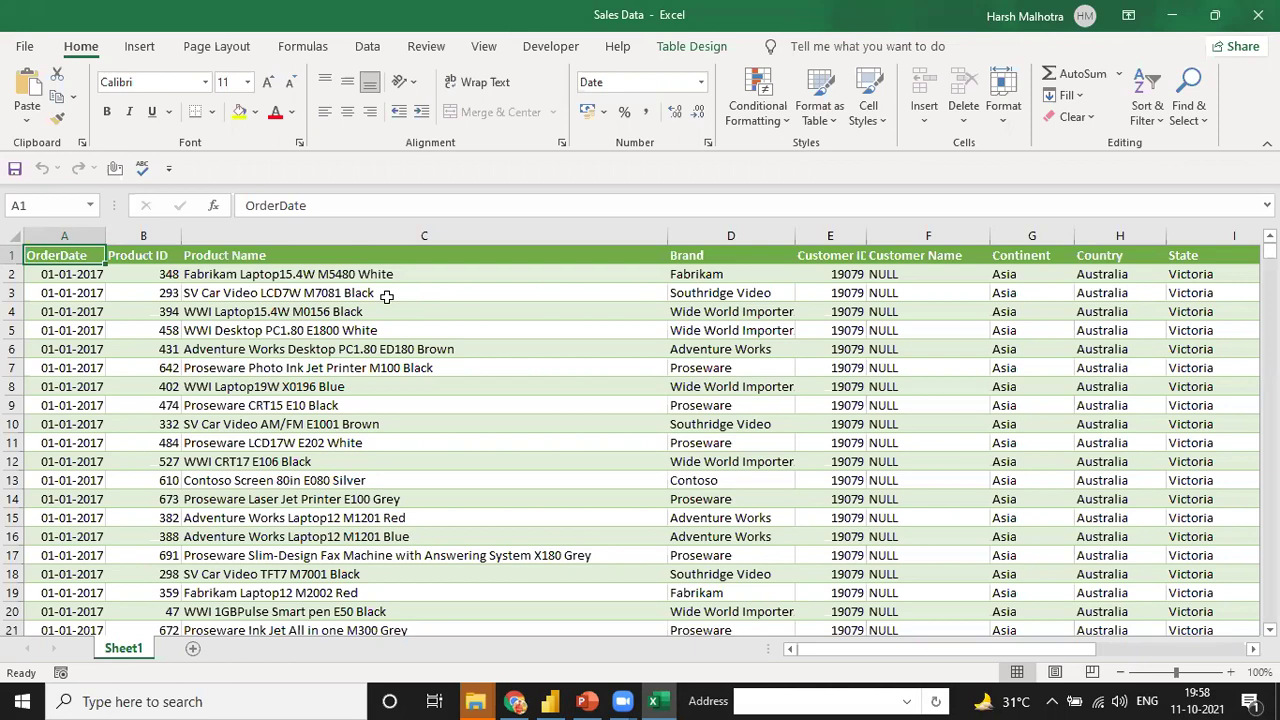
pyautogui.press('Down')
pyautogui.press('Up')
pyautogui.hotkey('ctrl', 'shift', 'Right')
pyautogui.hotkey('ctrl', 'shift', 'Left')
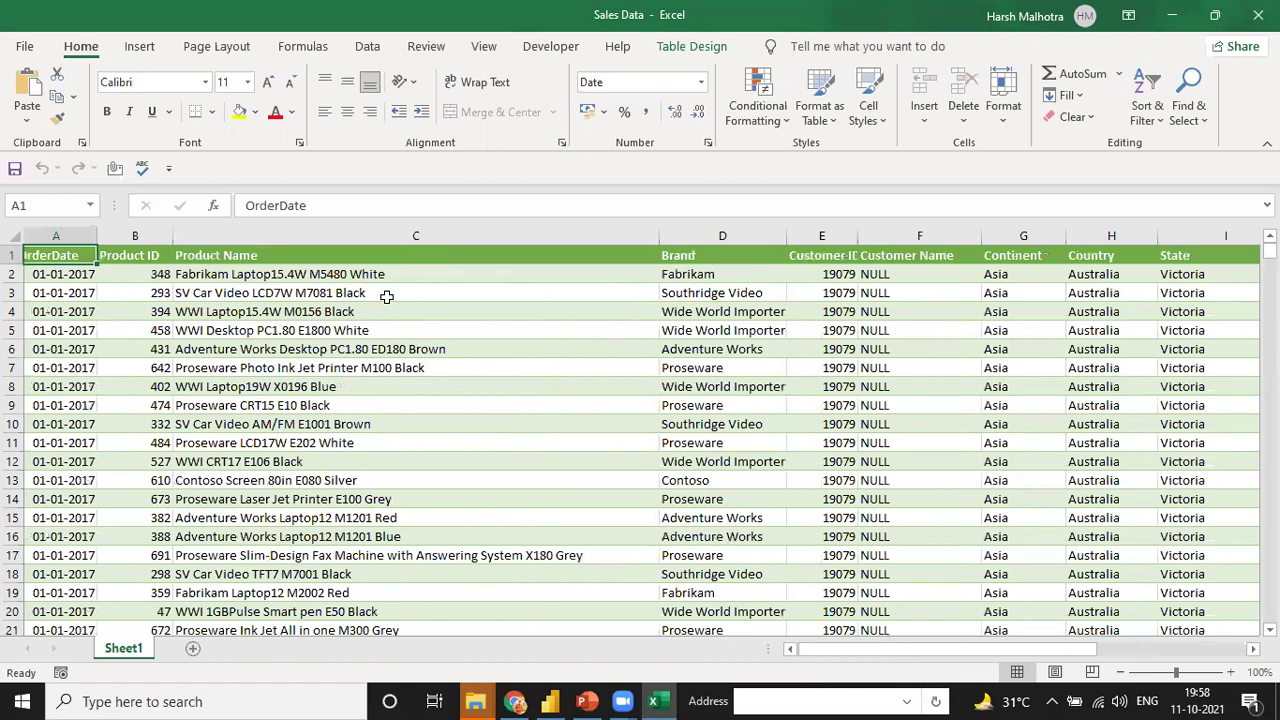
pyautogui.click(551, 701)
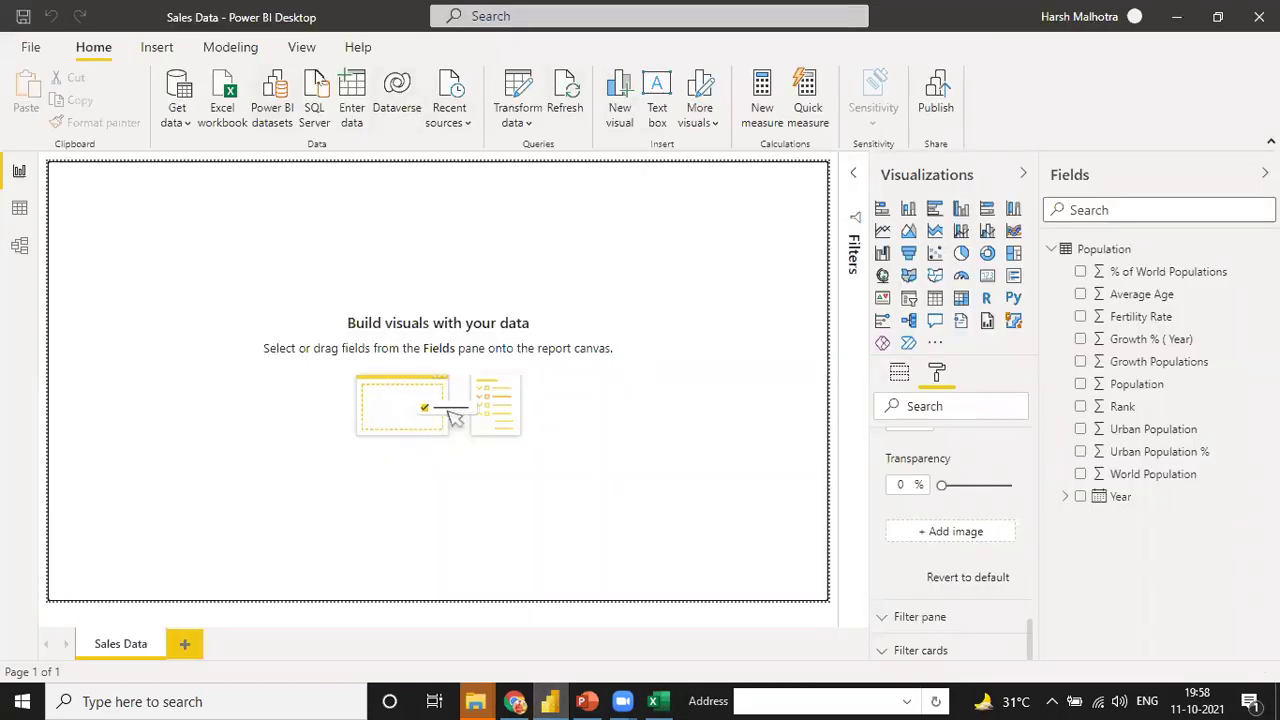
pyautogui.click(150, 50)
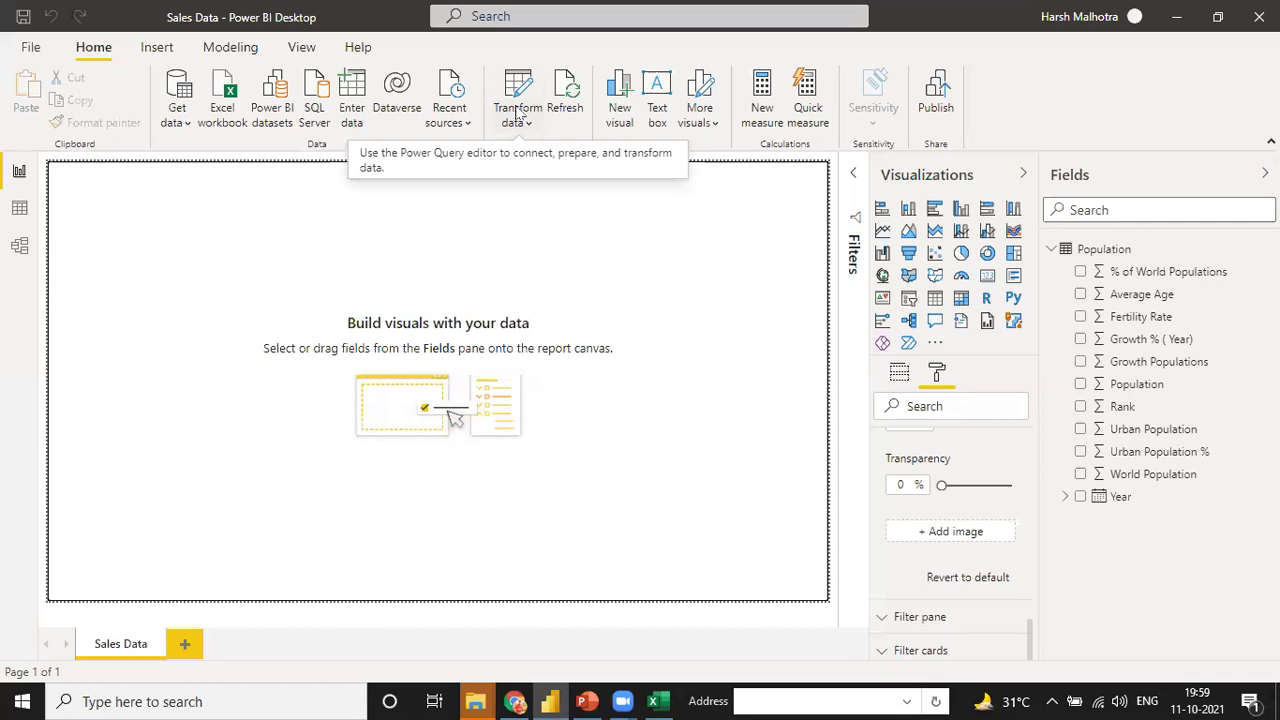
# Step: Switch to the Sales Data workbook in Excel and examine its Get Data options, including Combine Queries and Launch Power Query Editor
pyautogui.click(653, 701)
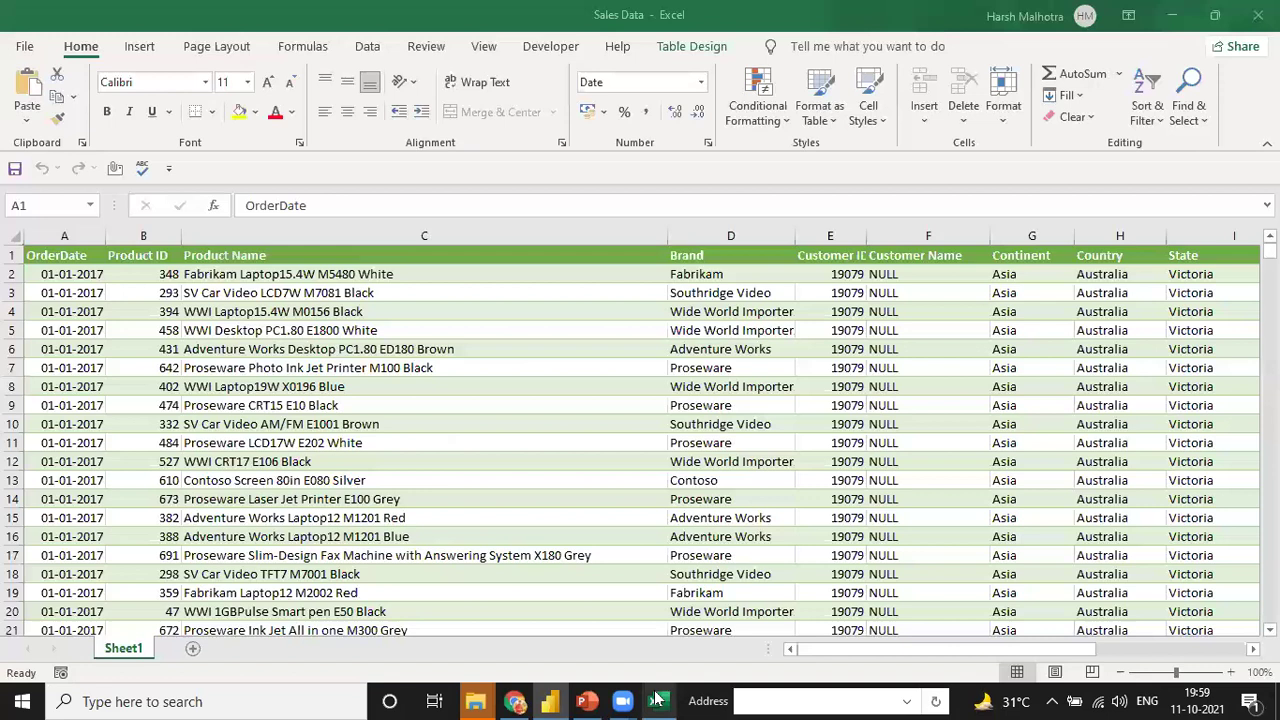
pyautogui.click(439, 367)
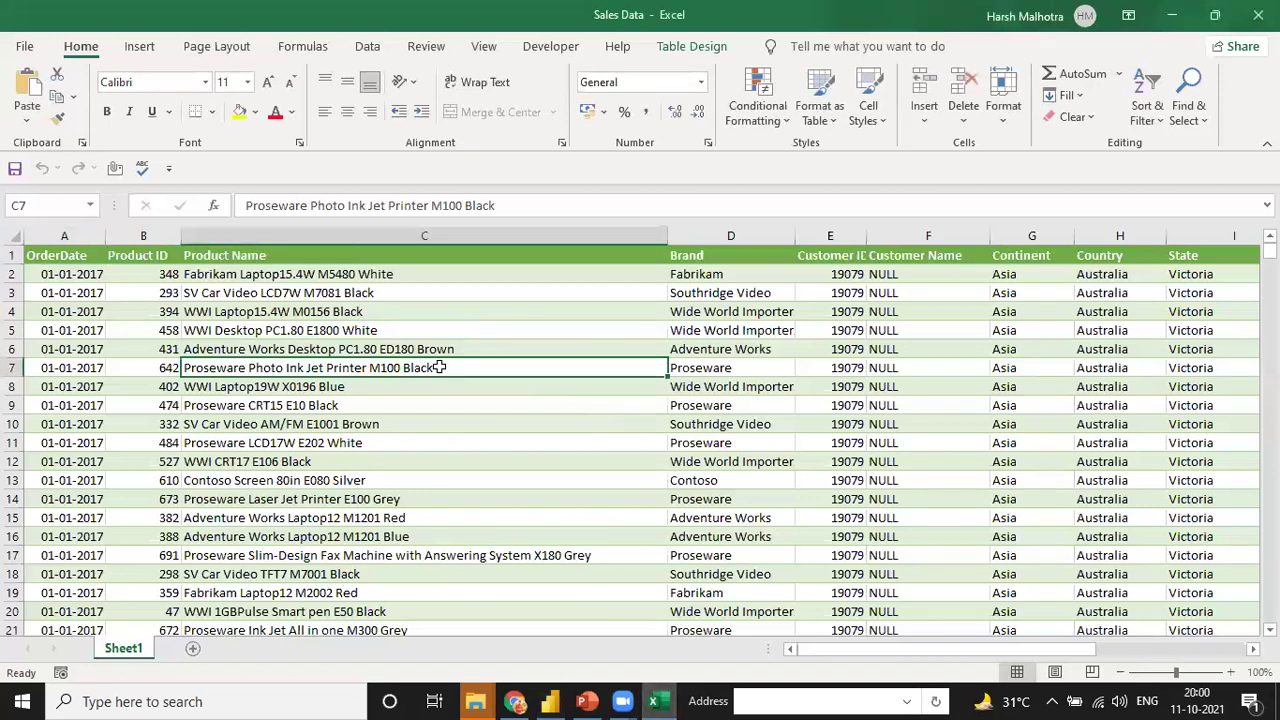
pyautogui.click(497, 54)
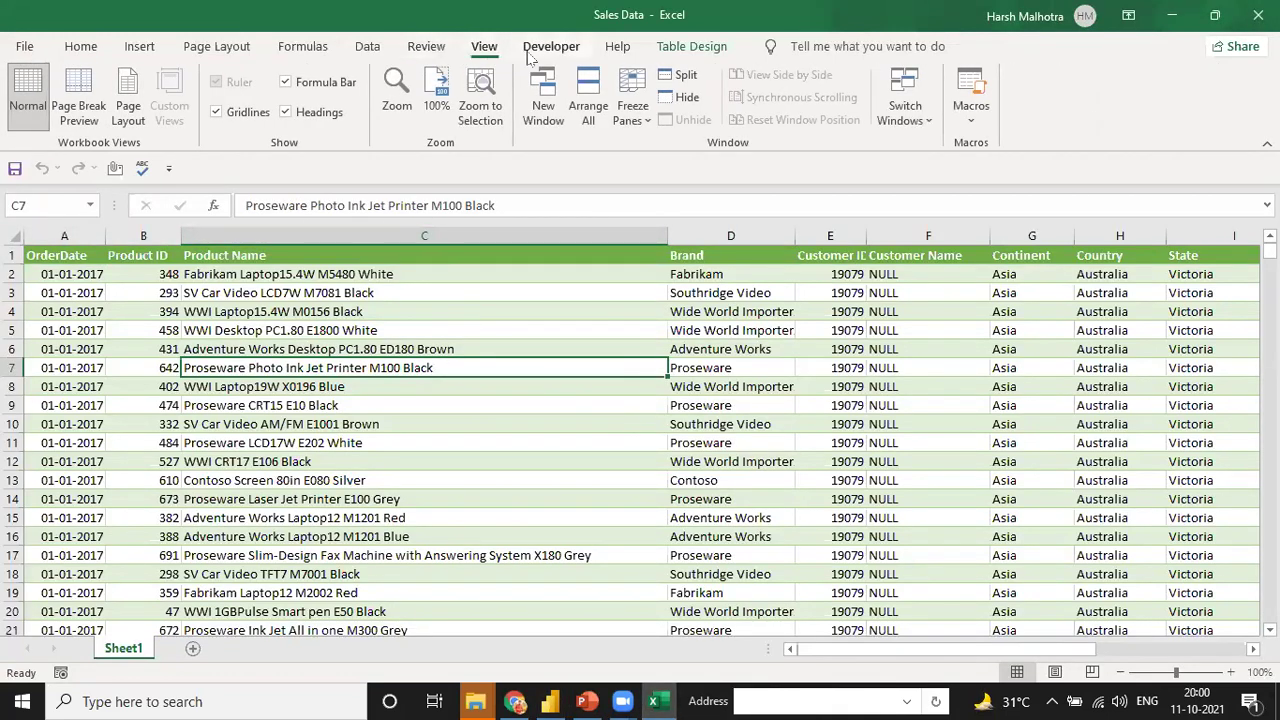
pyautogui.click(545, 48)
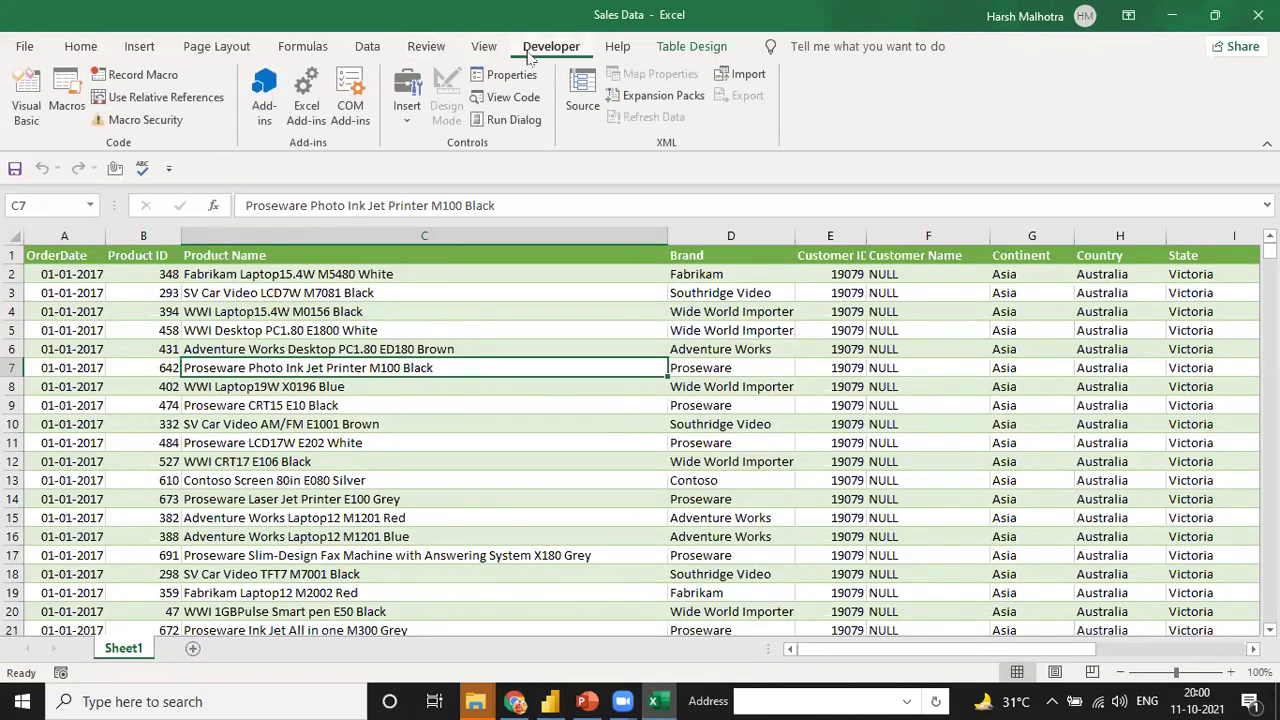
pyautogui.click(478, 50)
pyautogui.click(426, 48)
pyautogui.click(367, 48)
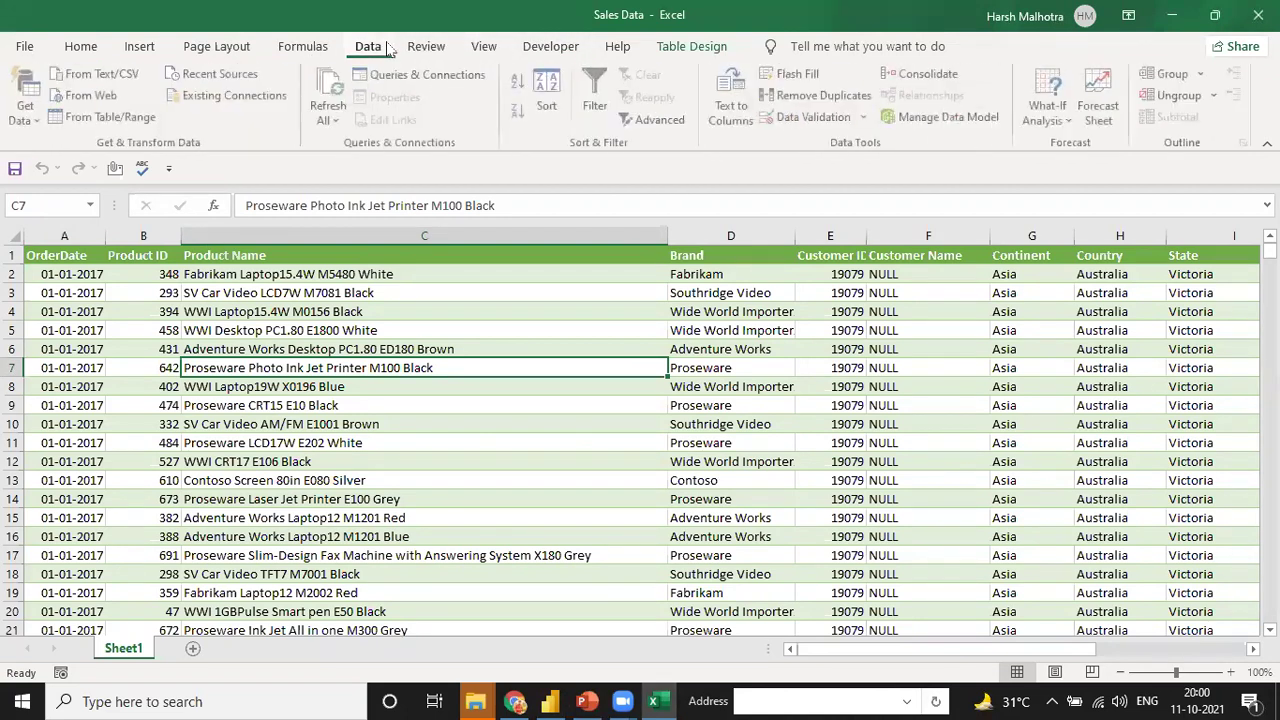
pyautogui.click(29, 112)
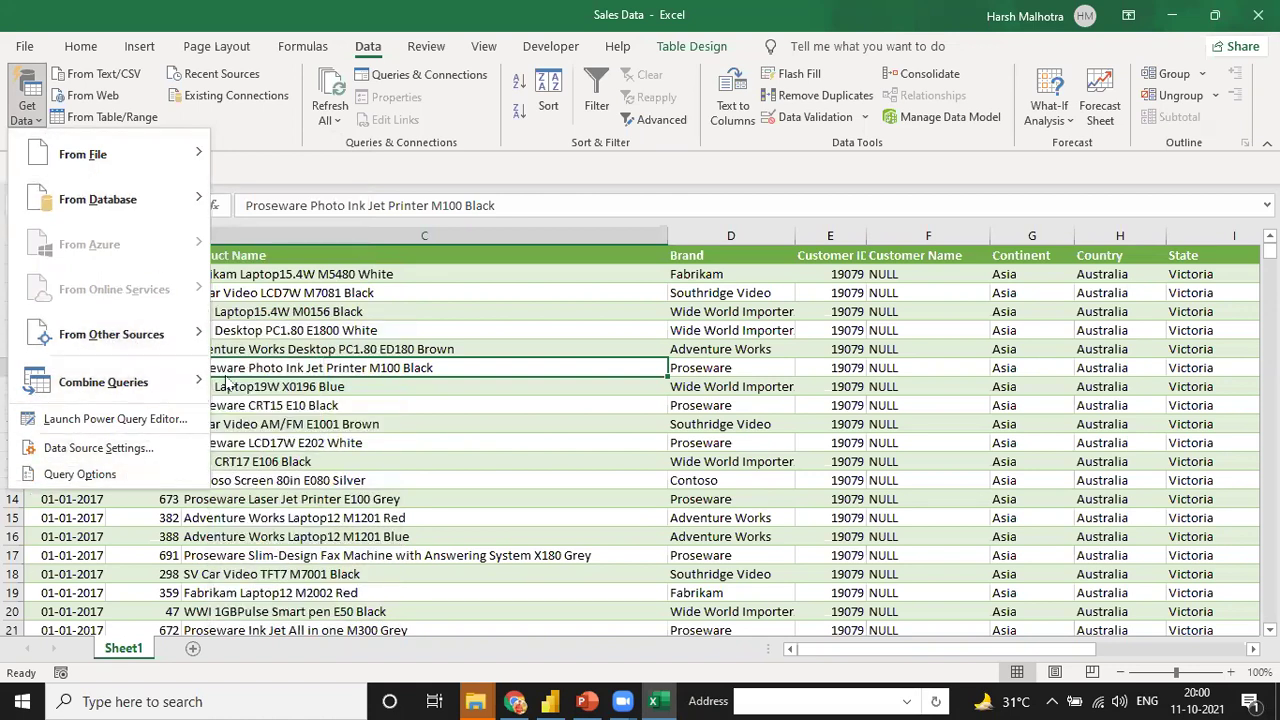
pyautogui.moveTo(130, 403)
pyautogui.click(282, 268)
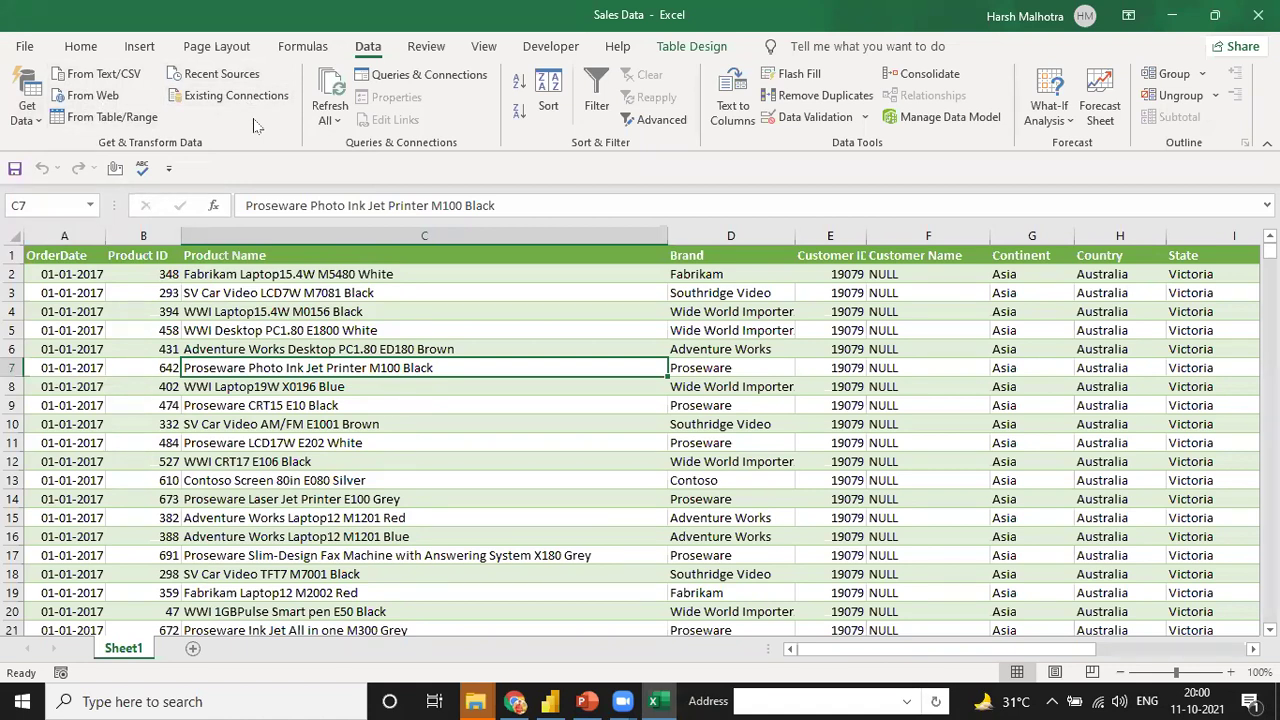
# Step: Look at Excel's Manage Data Model command for opening Power Pivot, and return to the Power BI Desktop report
pyautogui.click(537, 333)
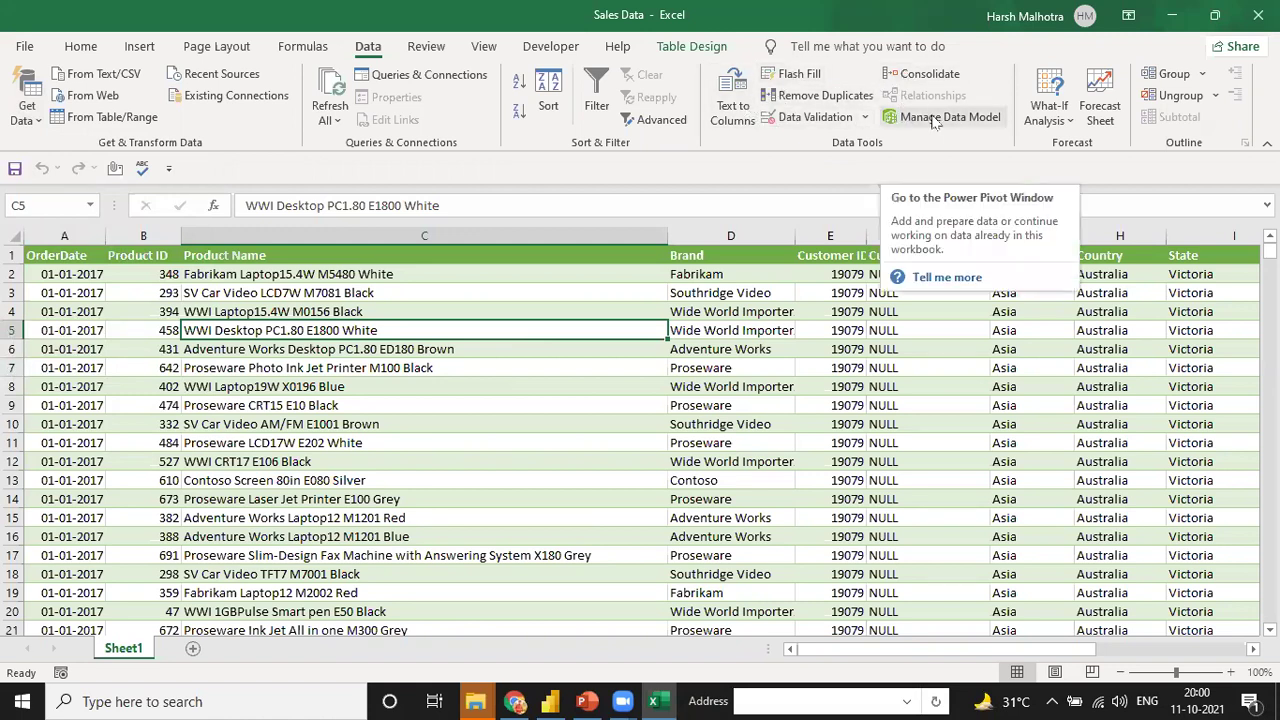
pyautogui.click(755, 293)
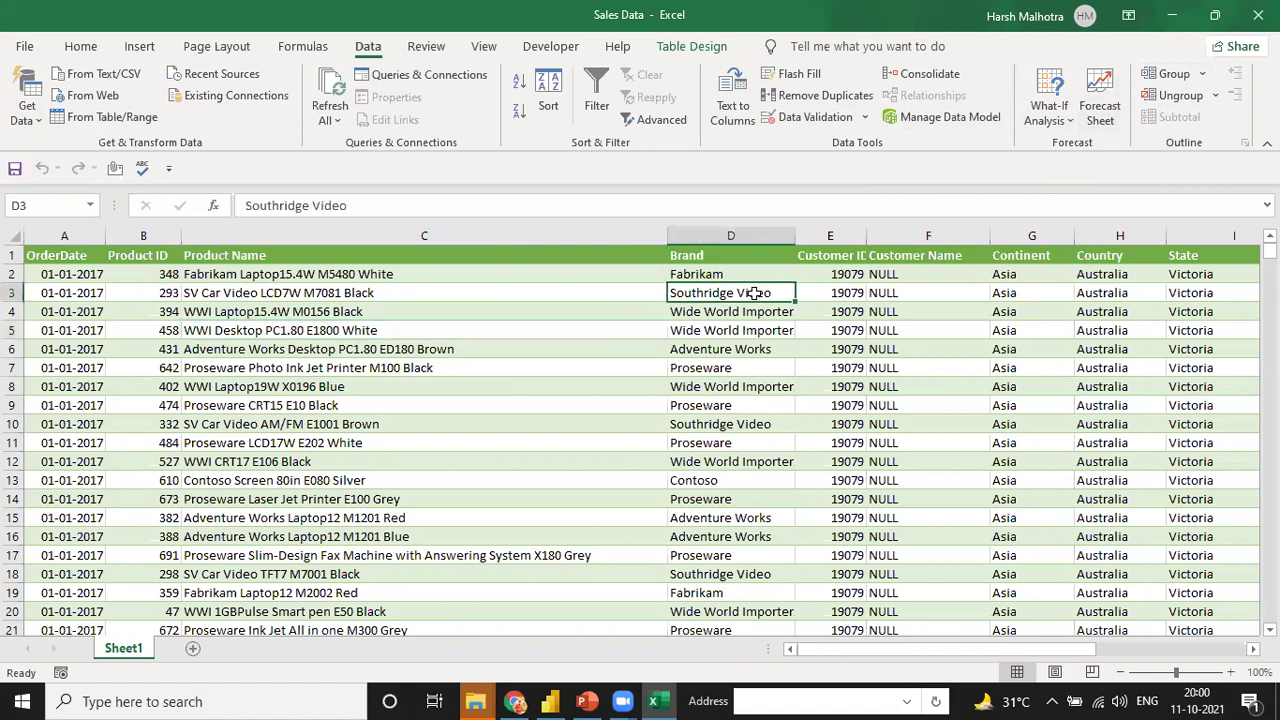
pyautogui.click(398, 345)
pyautogui.hotkey('alt', 'Tab')
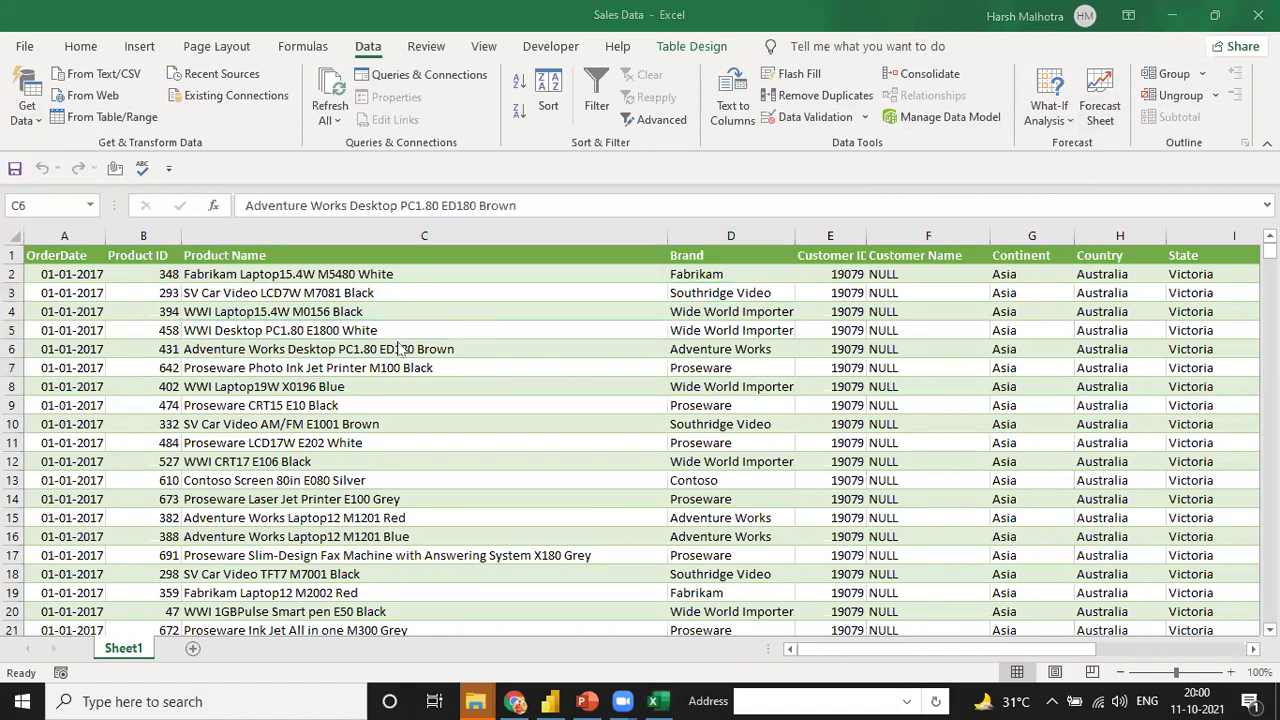
pyautogui.click(550, 701)
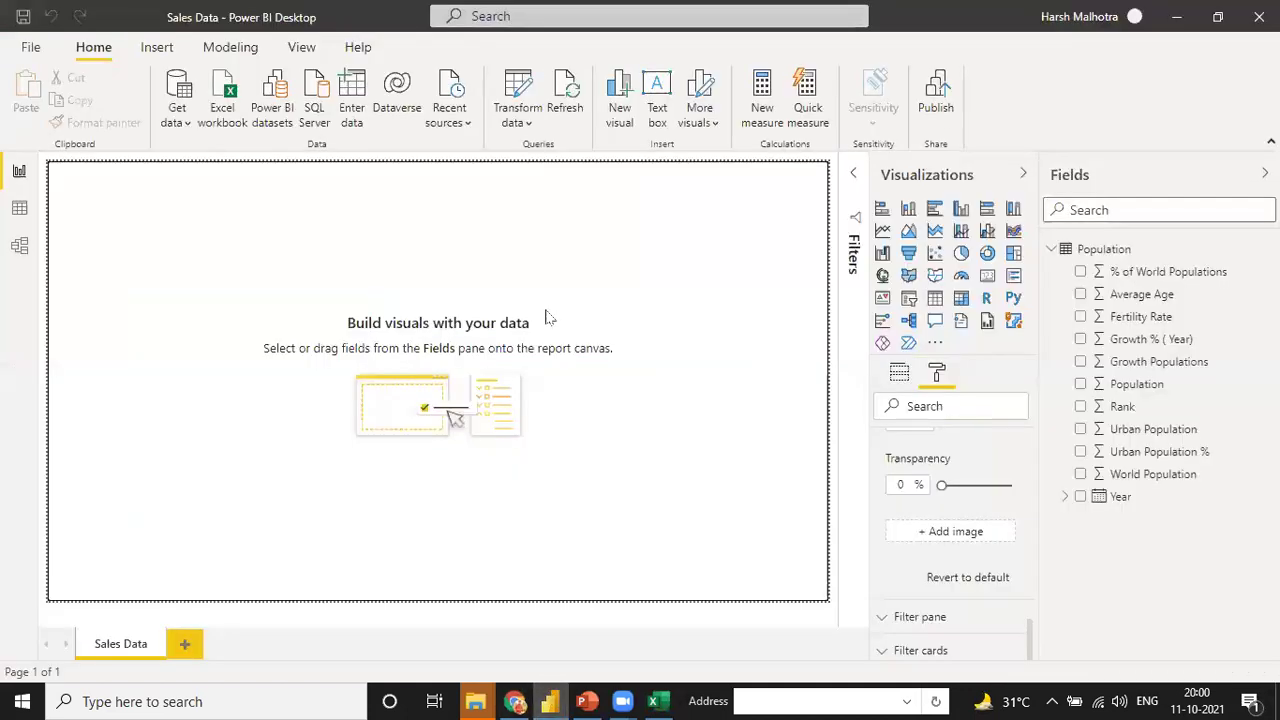